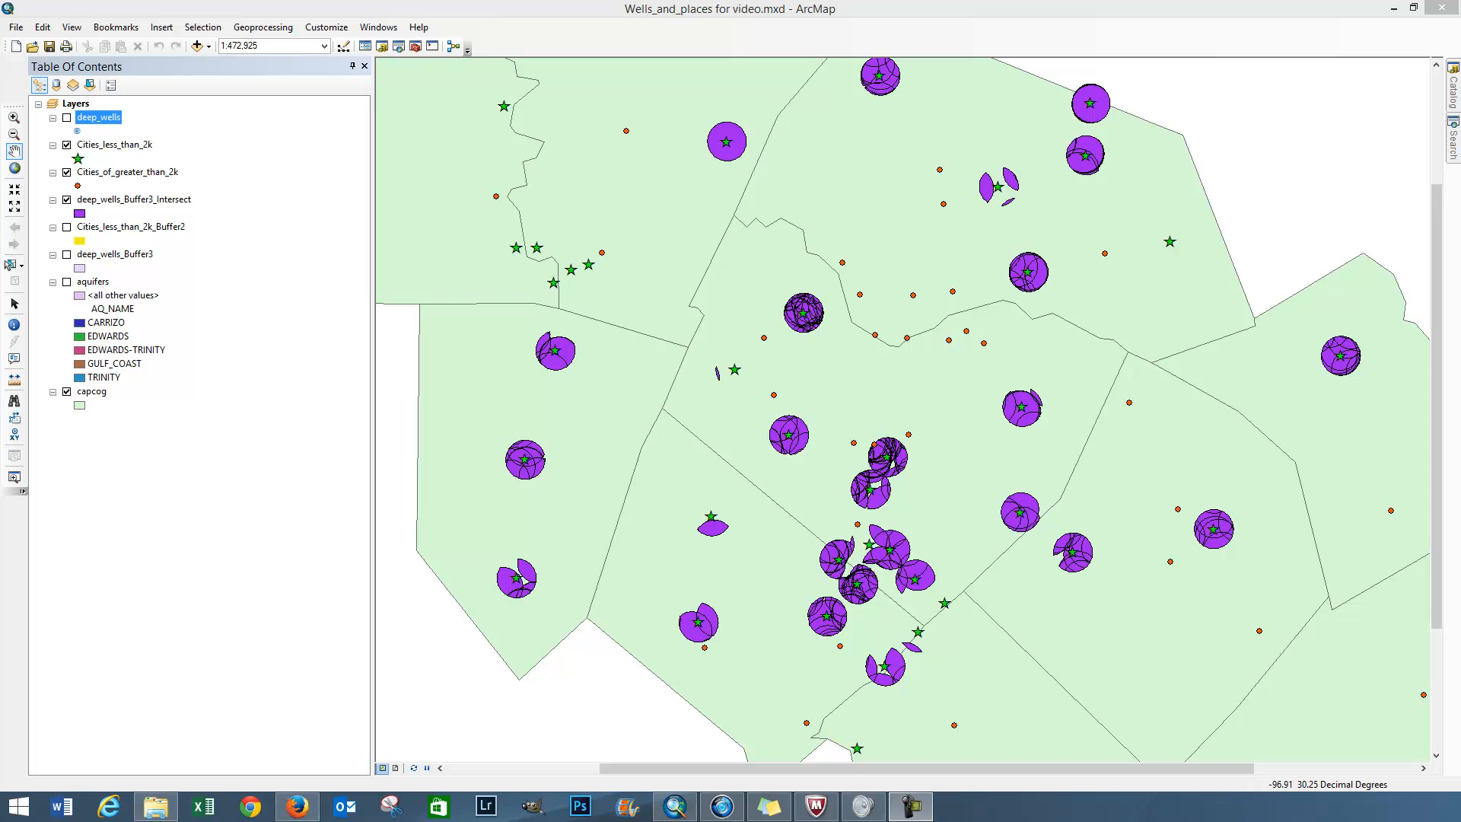
Step: Review the land-purchase criteria and geoprocessing topics on the two sticky notes, and move the notes off the map
key(alt+Tab)
drag(1458, 267, 942, 263)
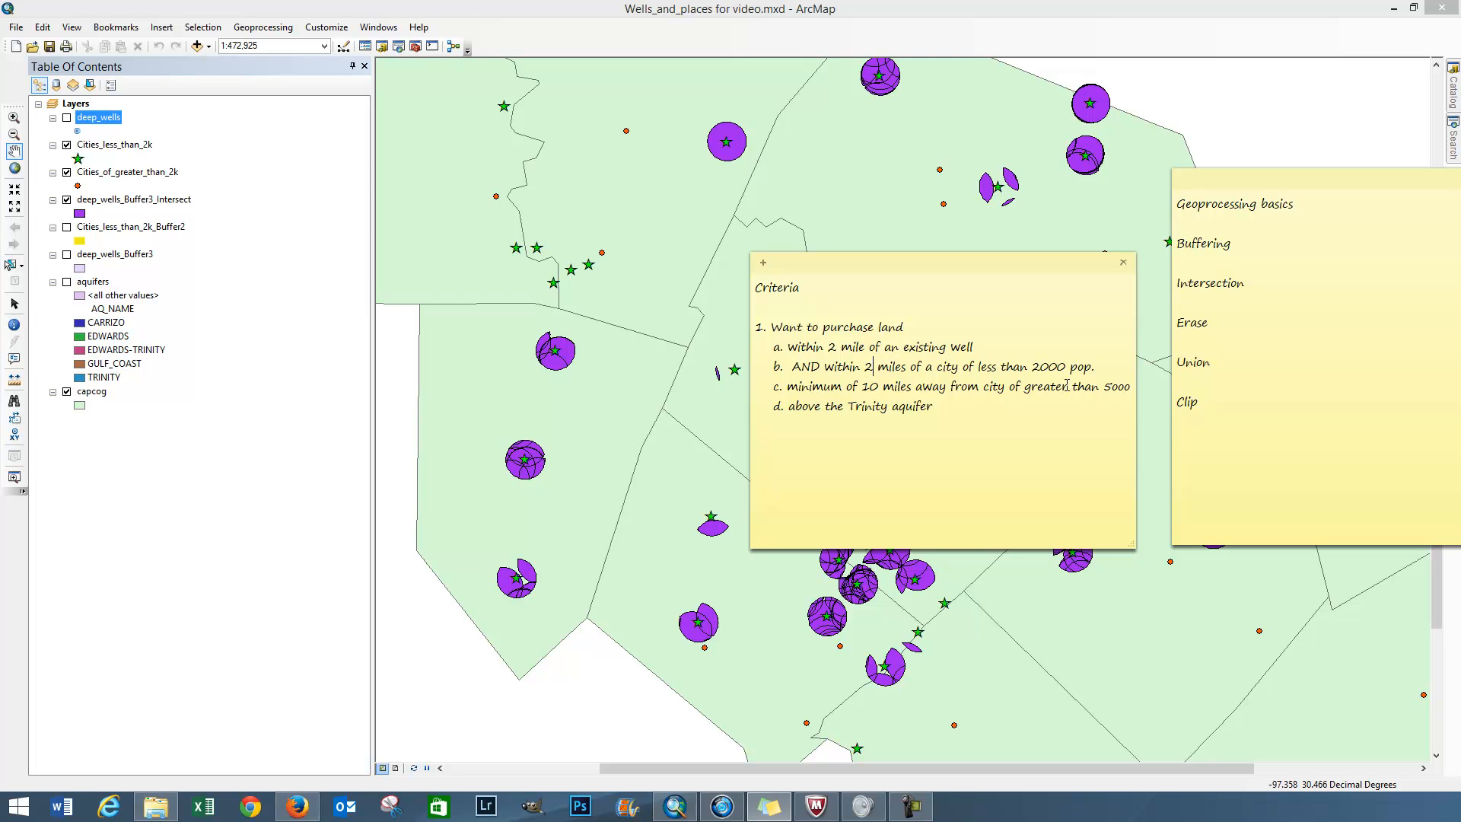
drag(1024, 260, 1460, 209)
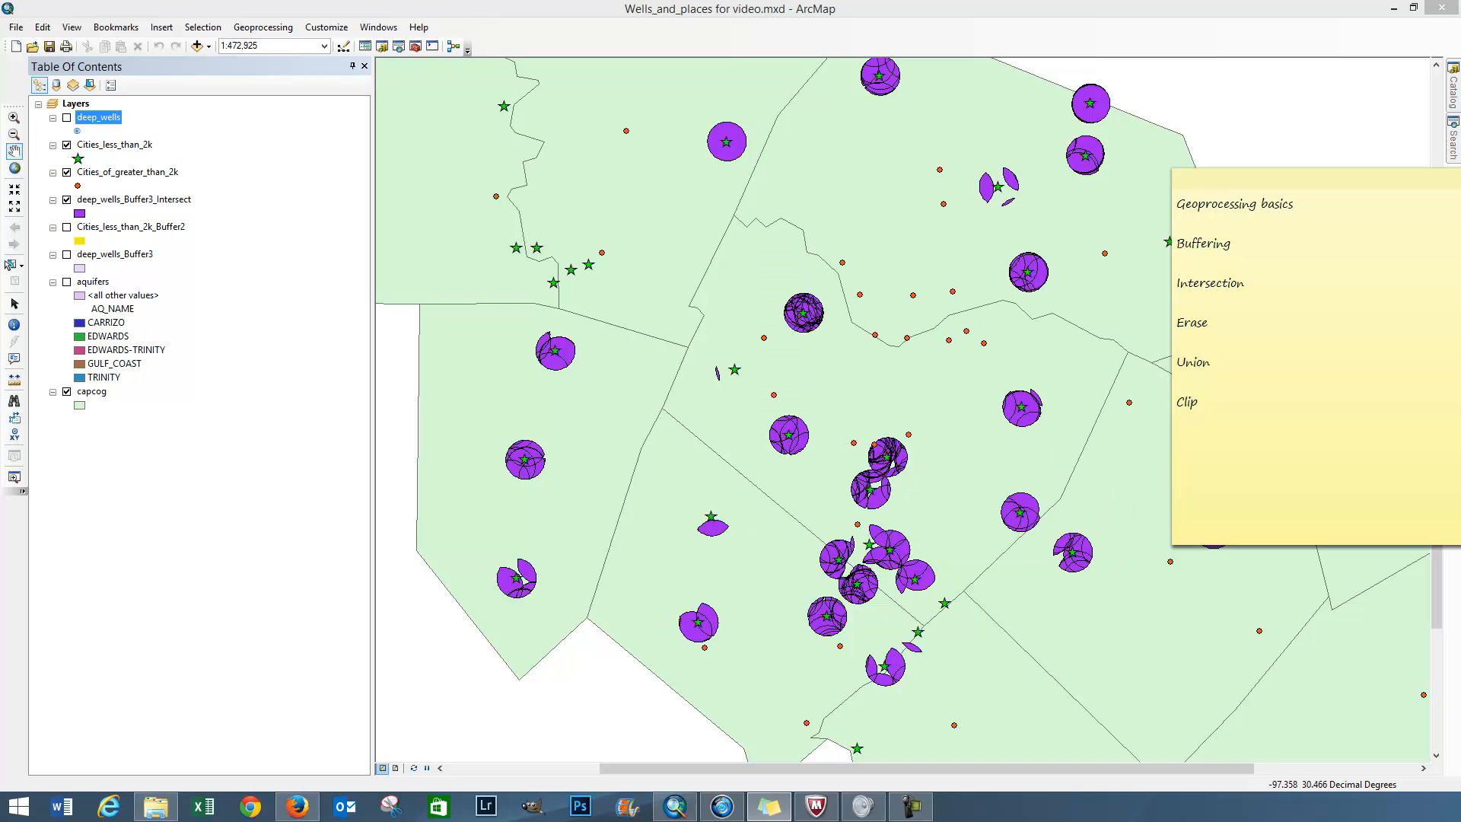
drag(1318, 180, 1460, 228)
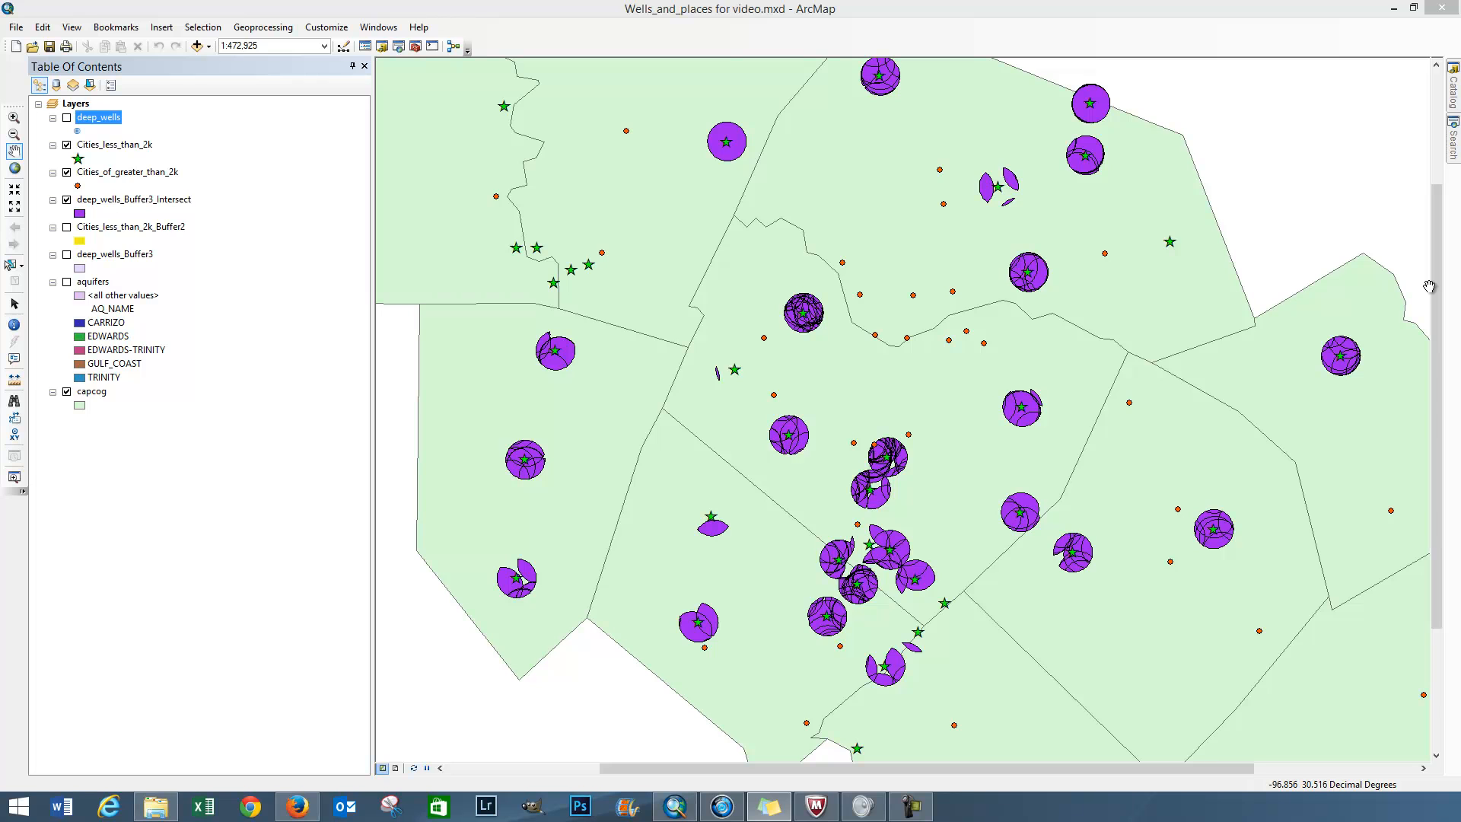
click(266, 30)
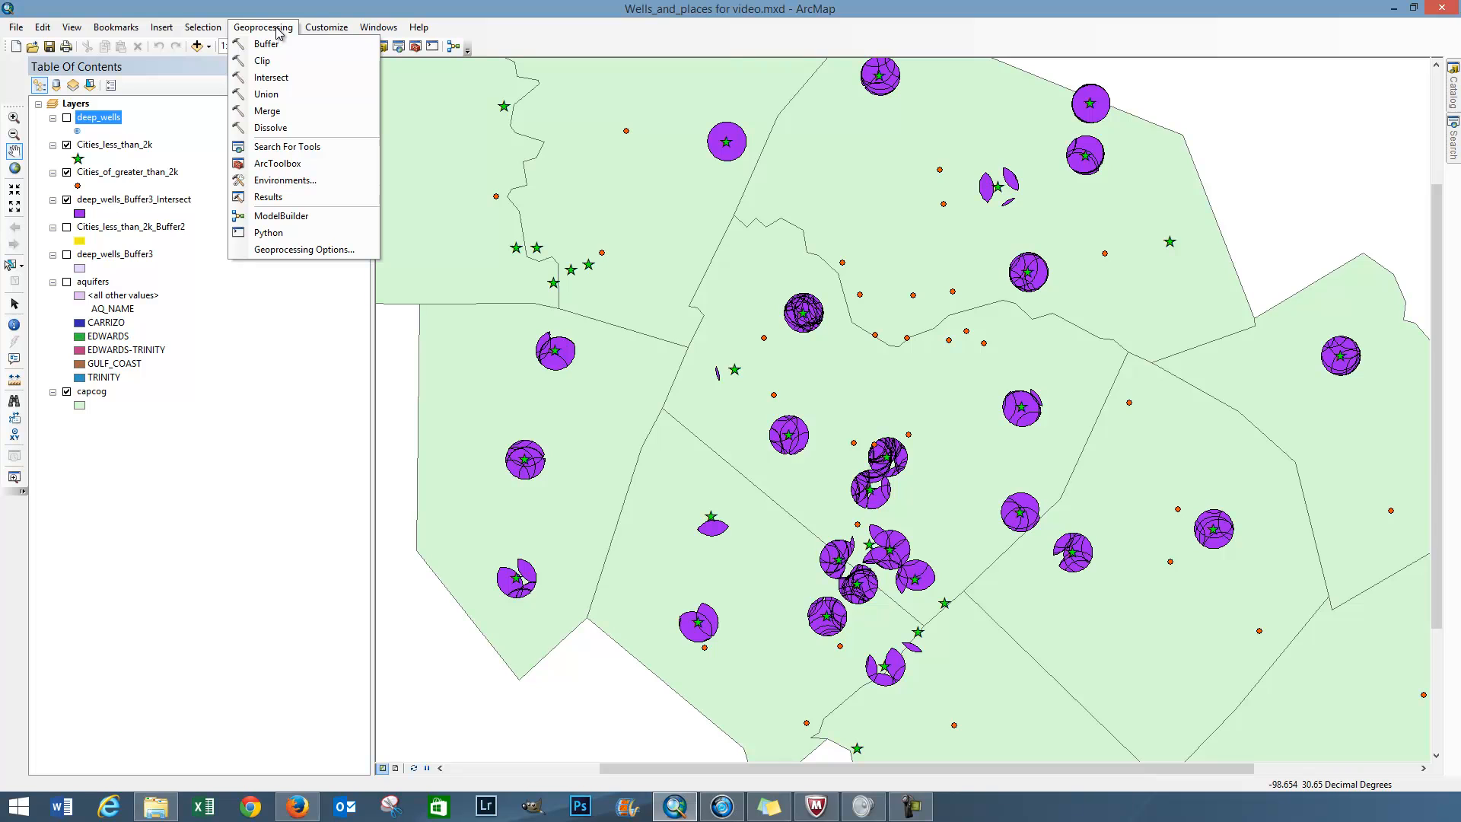
click(280, 28)
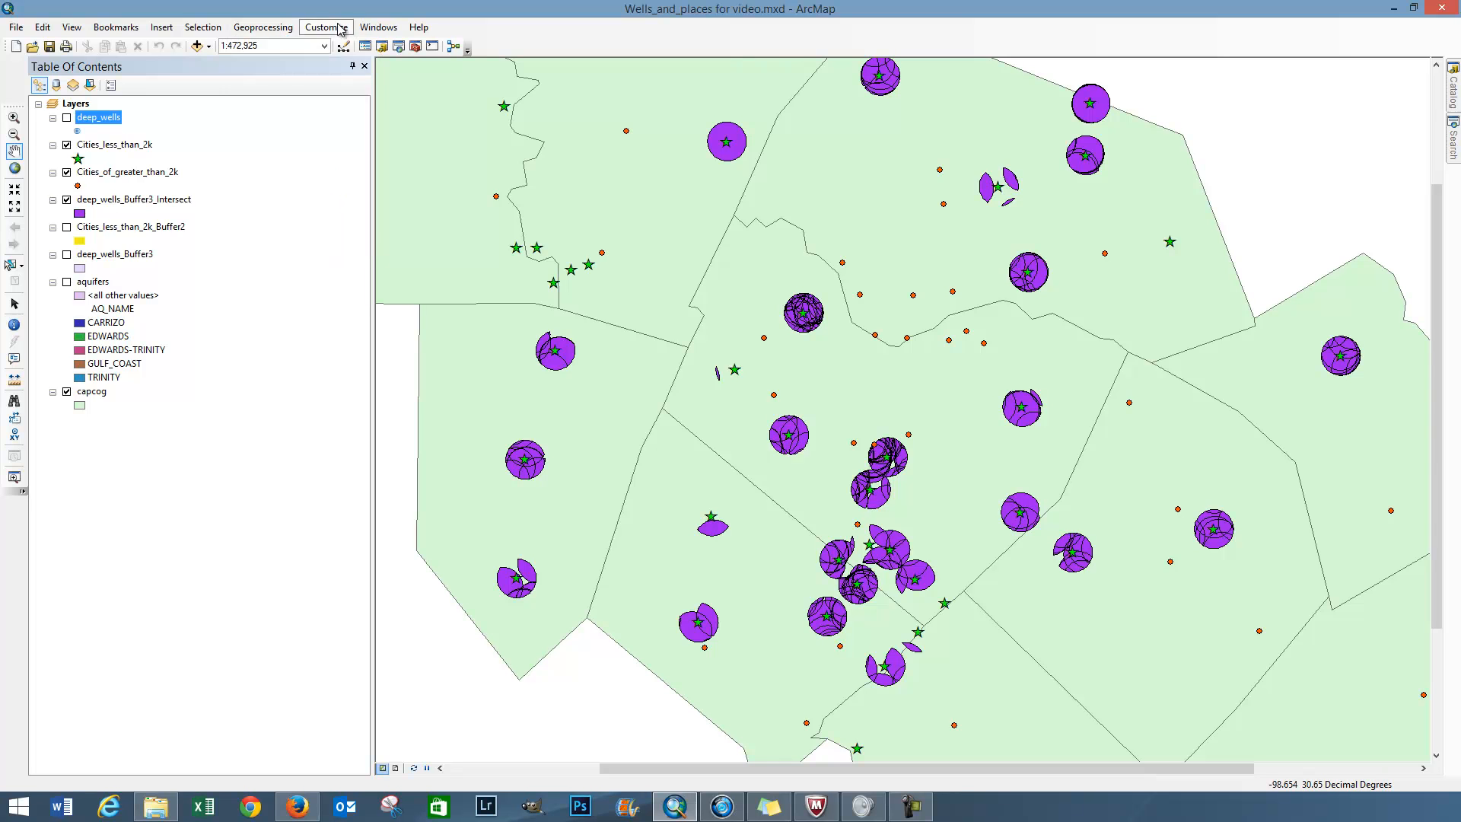
click(378, 28)
click(426, 16)
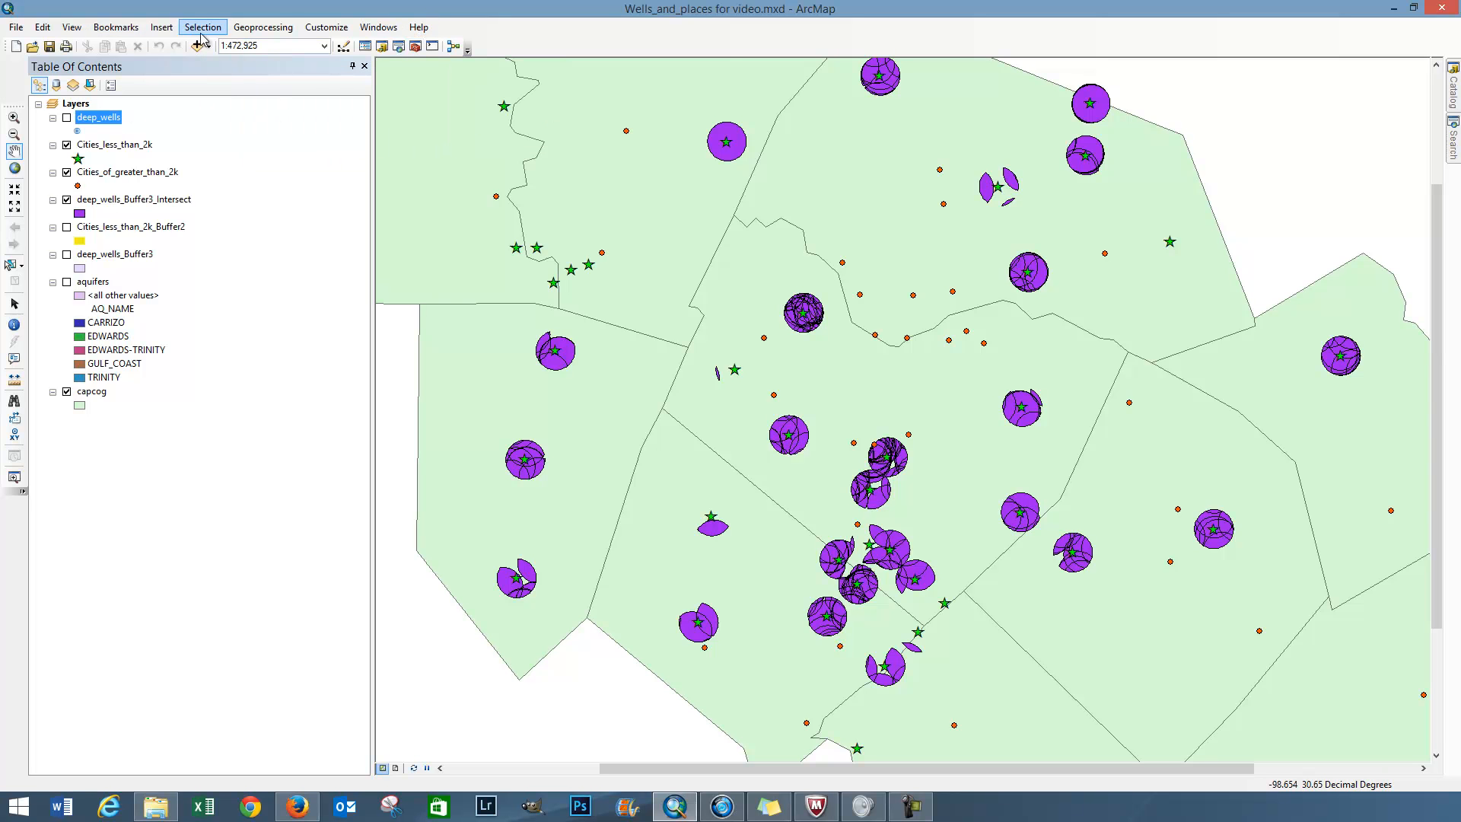
click(15, 151)
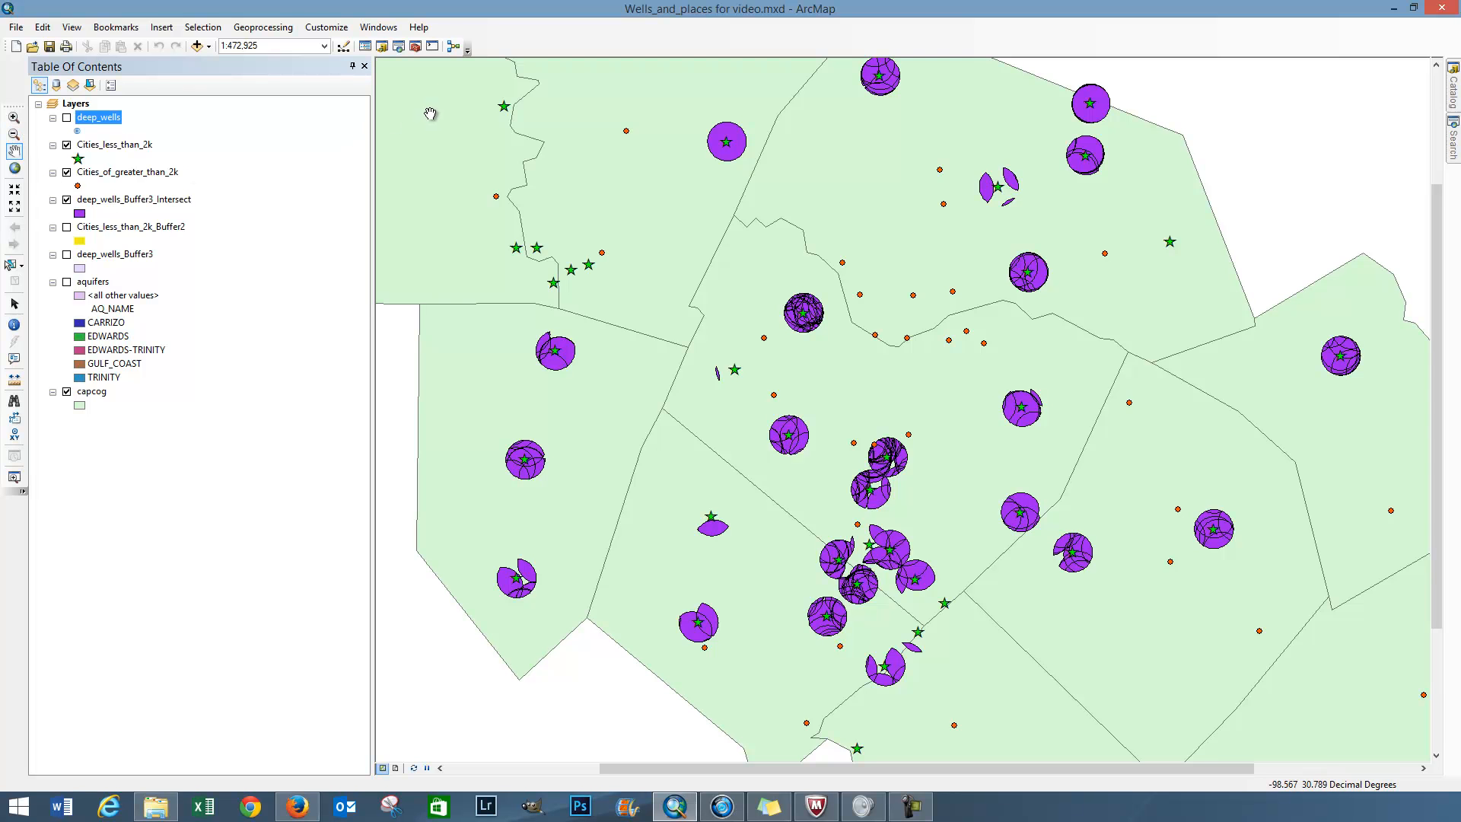
Step: Open ArcToolbox over the map and examine the tools in the 3D Analyst and Geocoding toolboxes
click(416, 46)
drag(1460, 269, 942, 286)
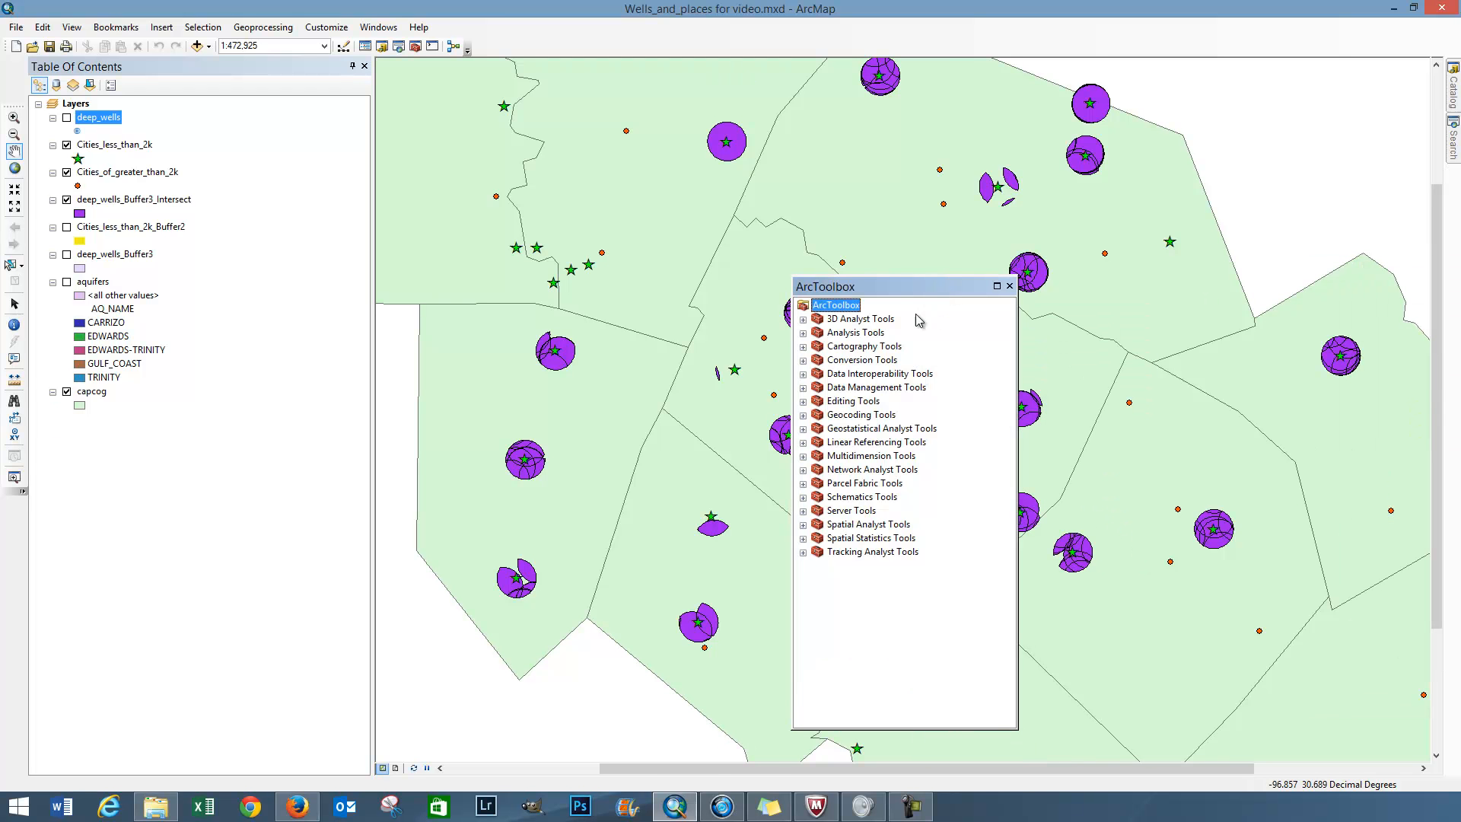
click(804, 320)
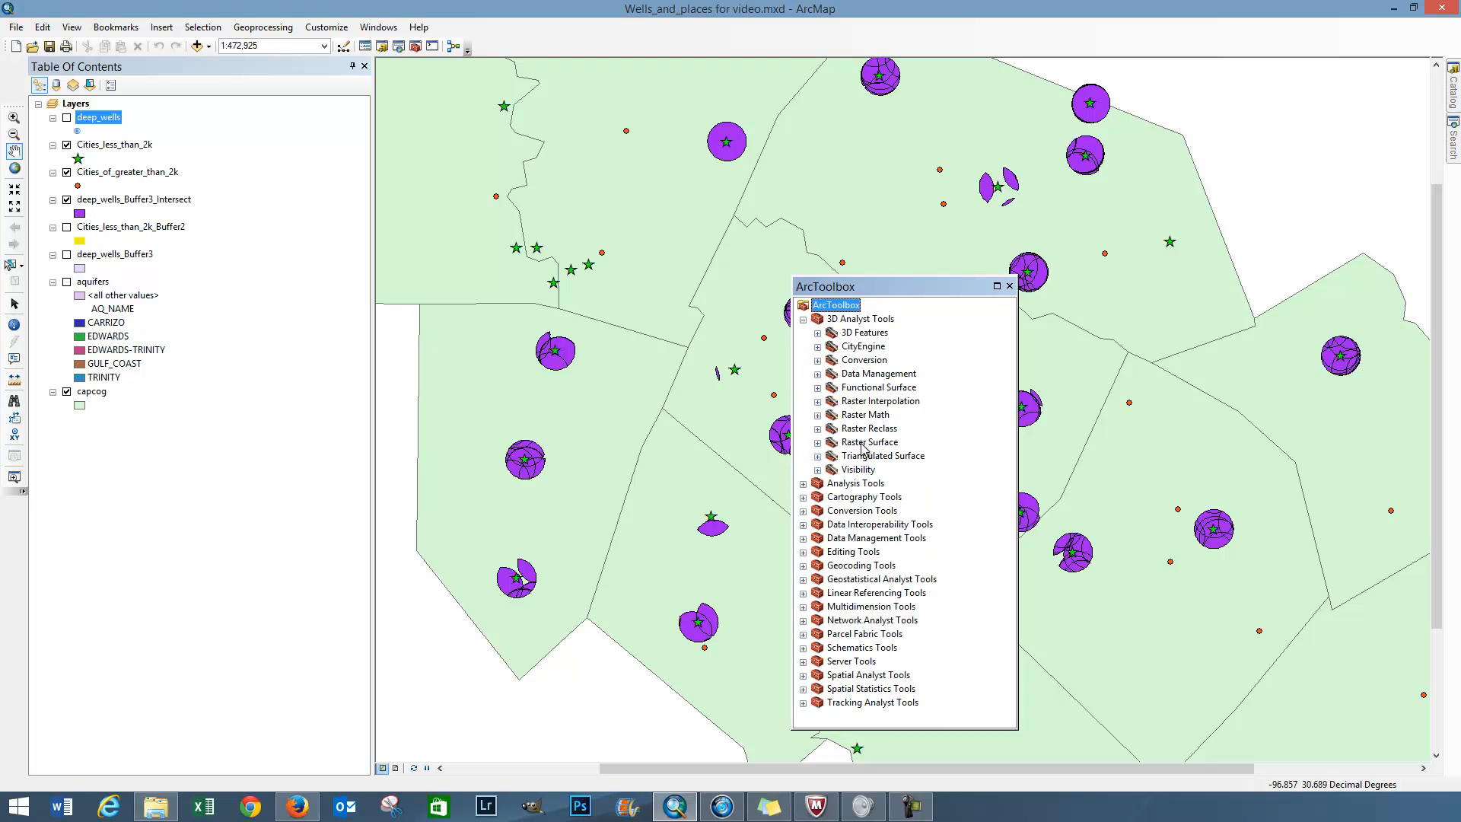
click(817, 334)
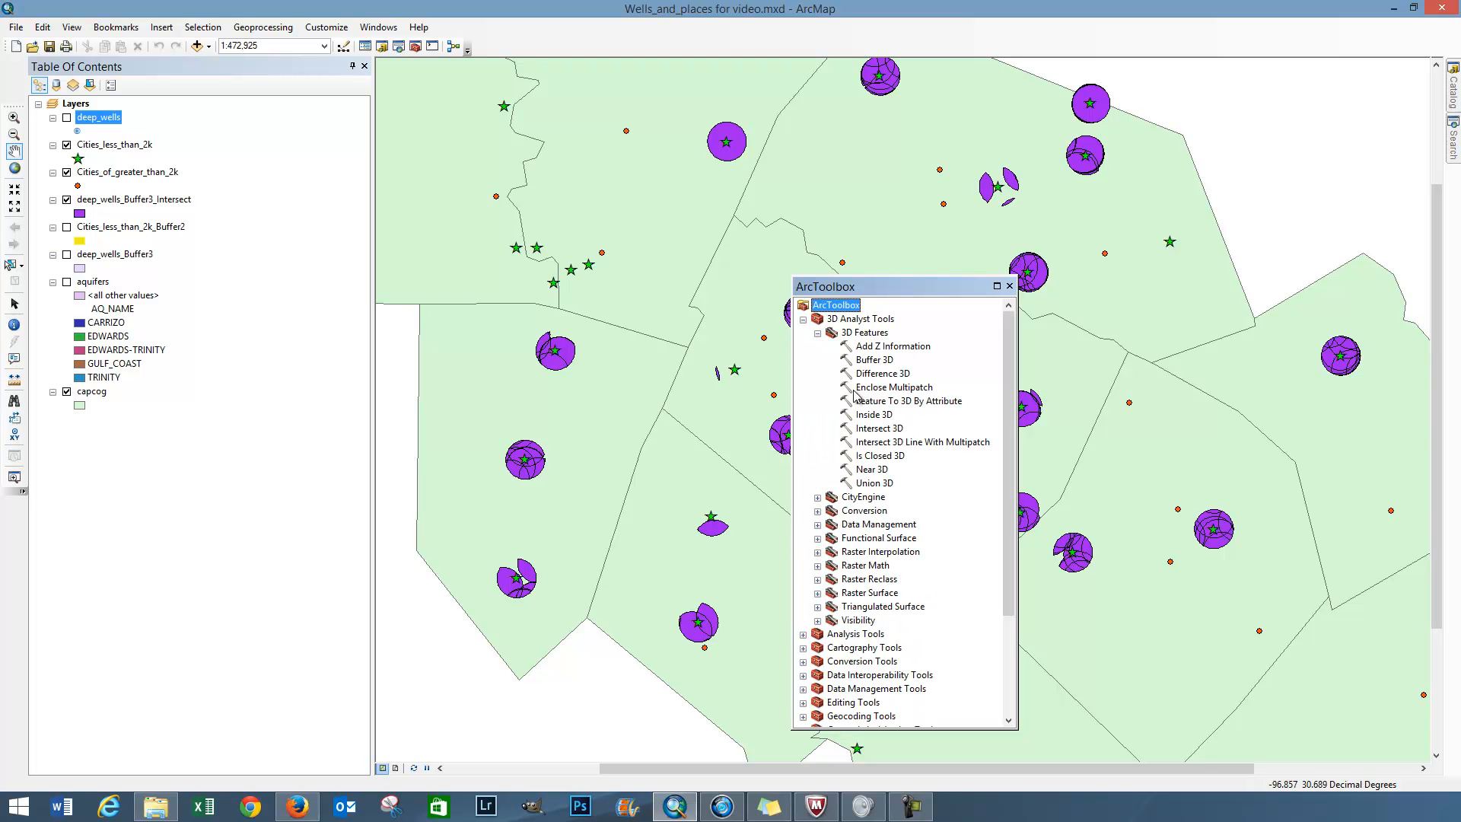
click(818, 498)
drag(1009, 475, 1023, 638)
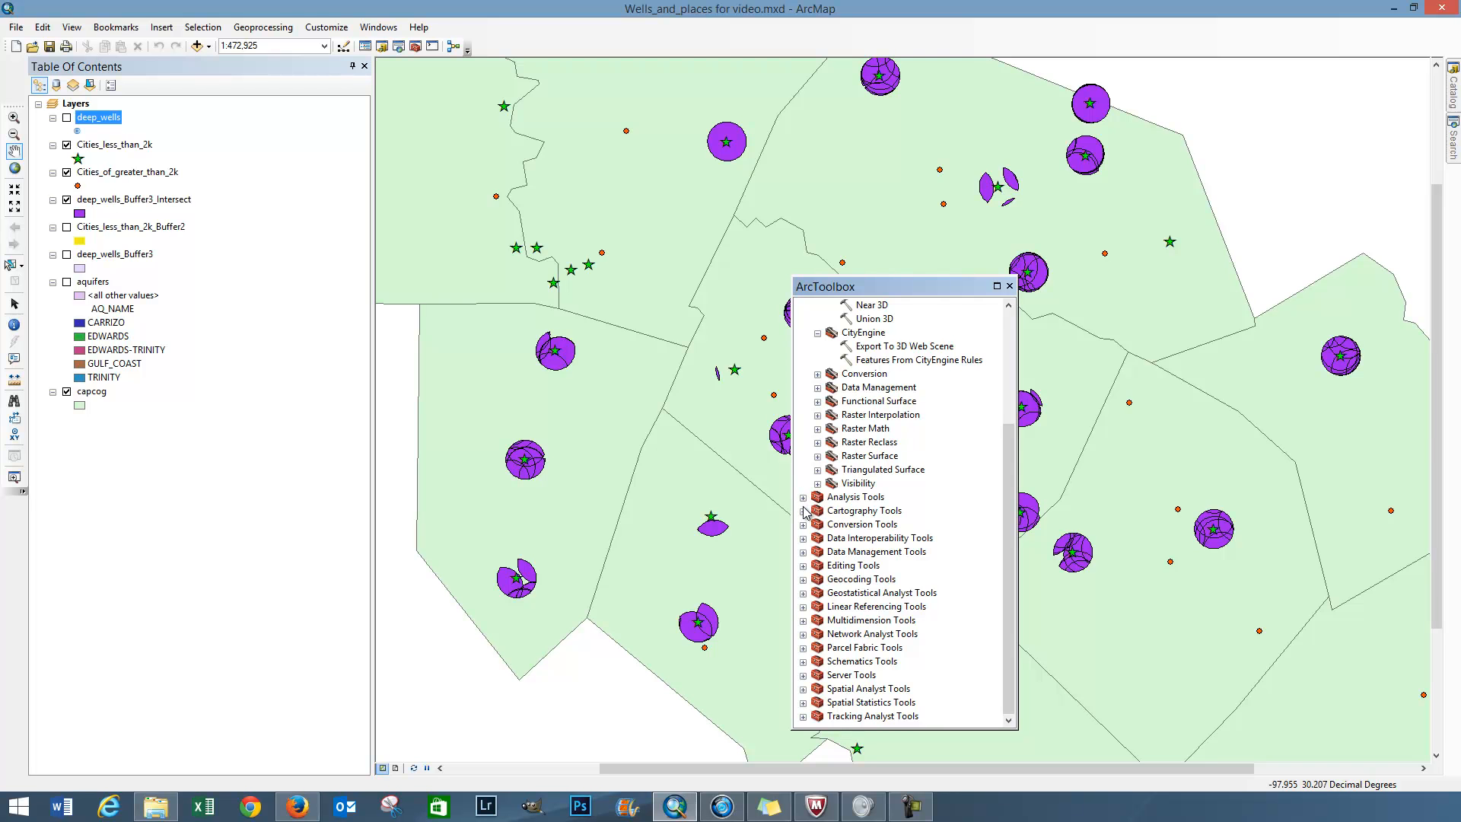
click(804, 580)
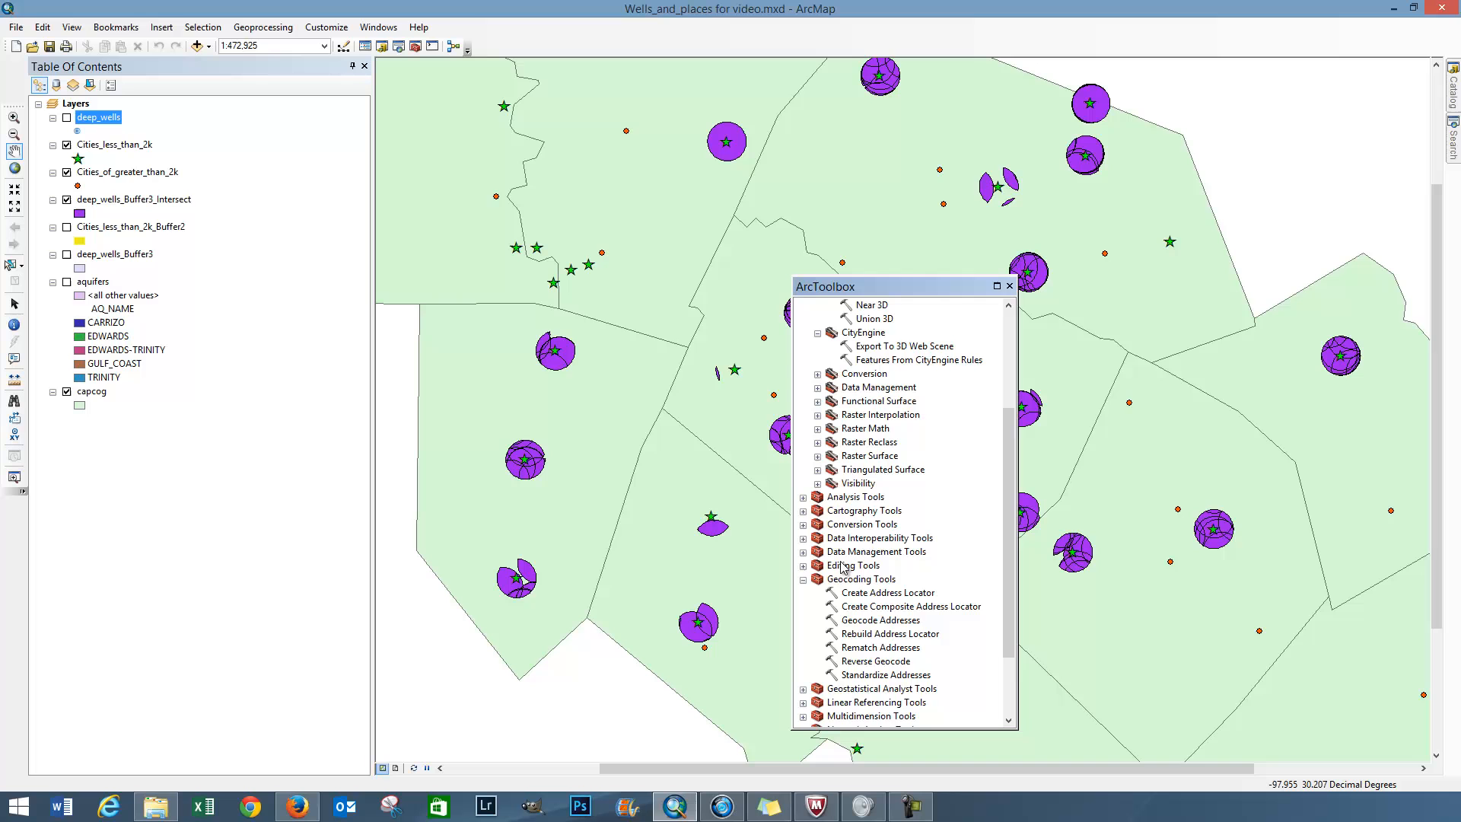
click(803, 580)
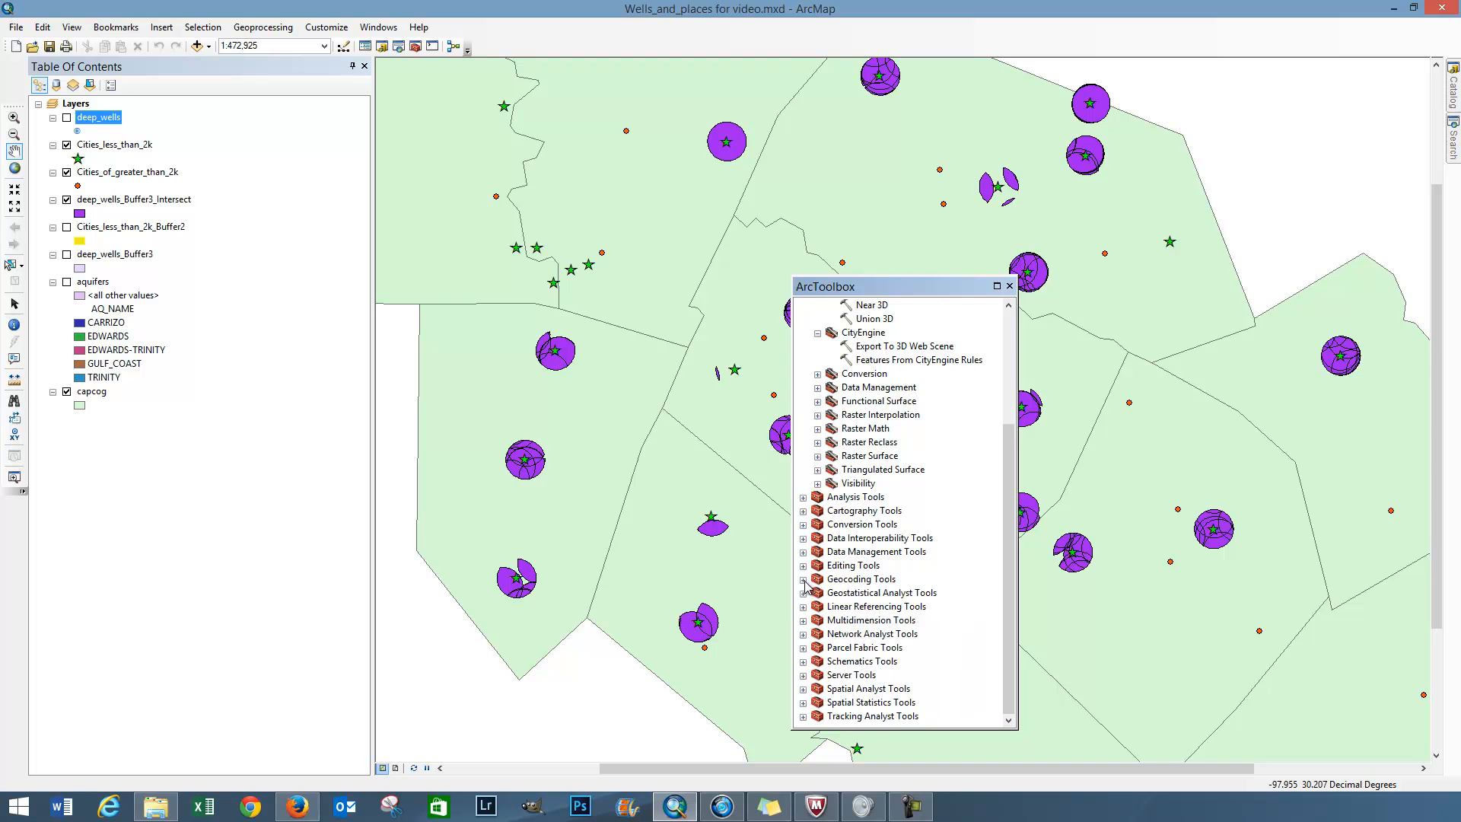
Step: Examine the Map Algebra and Math toolsets in Spatial Analyst Tools, and collapse the expanded toolboxes
click(803, 689)
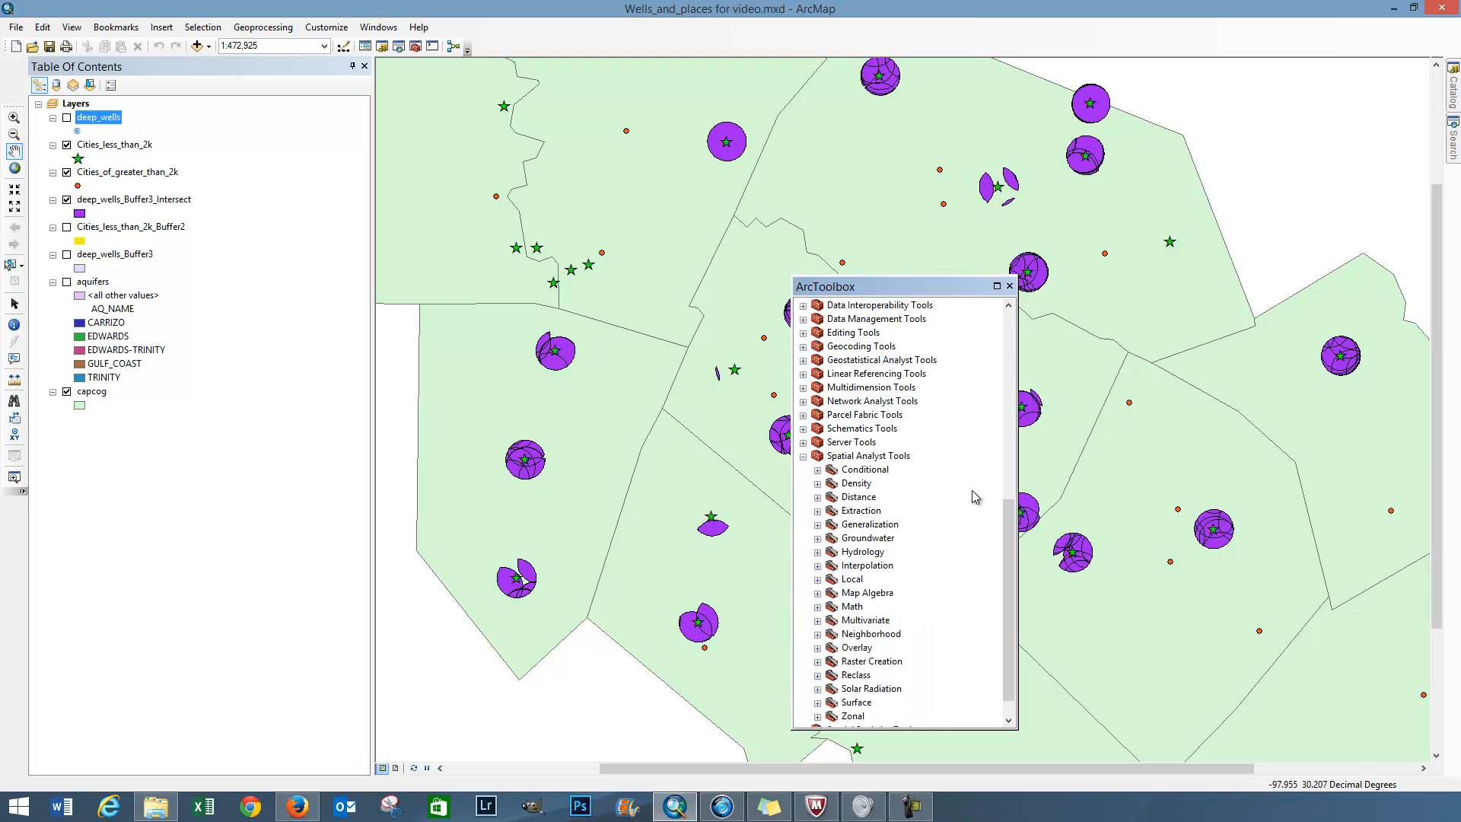
drag(1005, 512, 1003, 545)
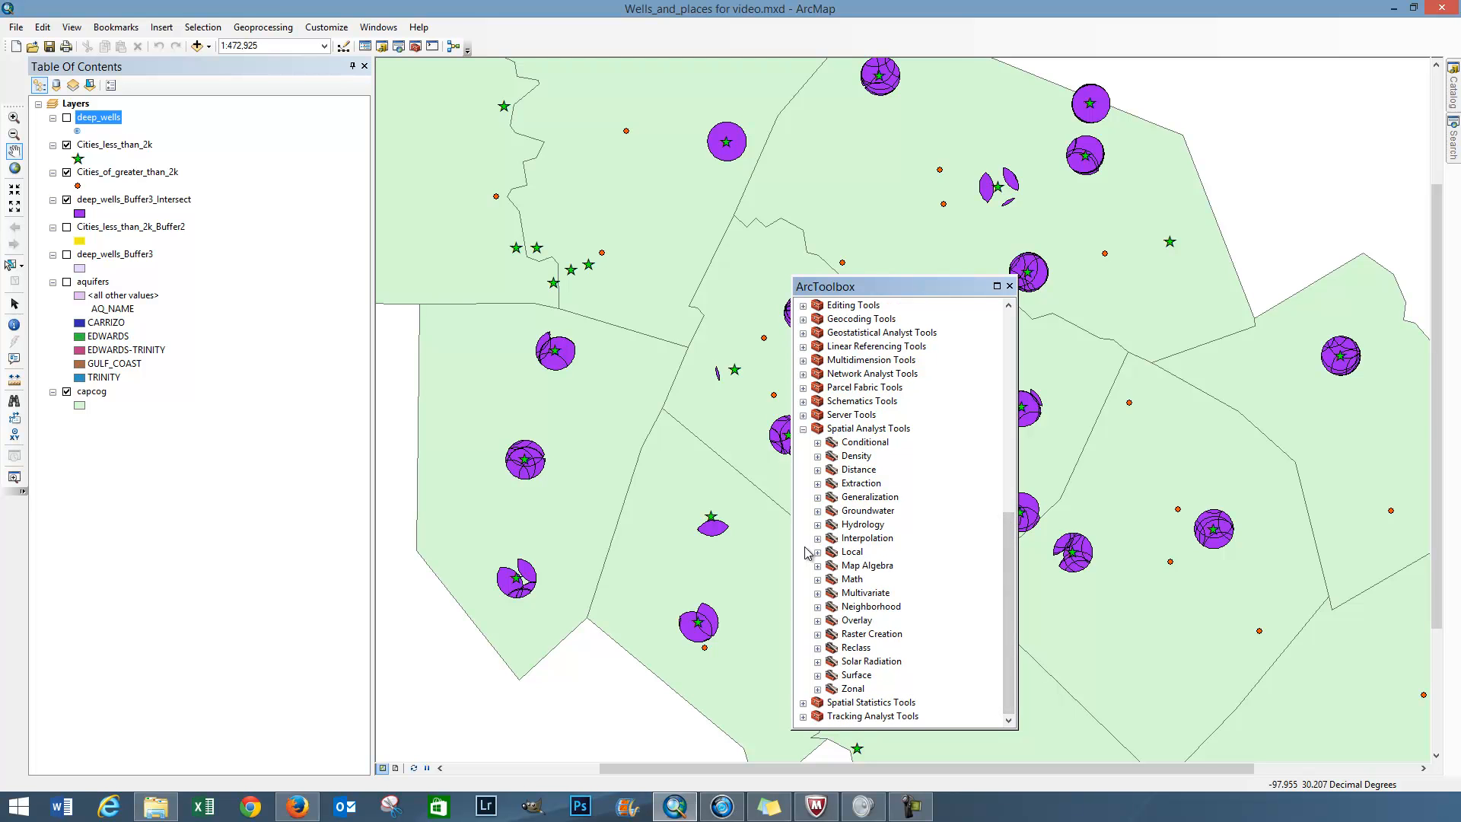
click(818, 567)
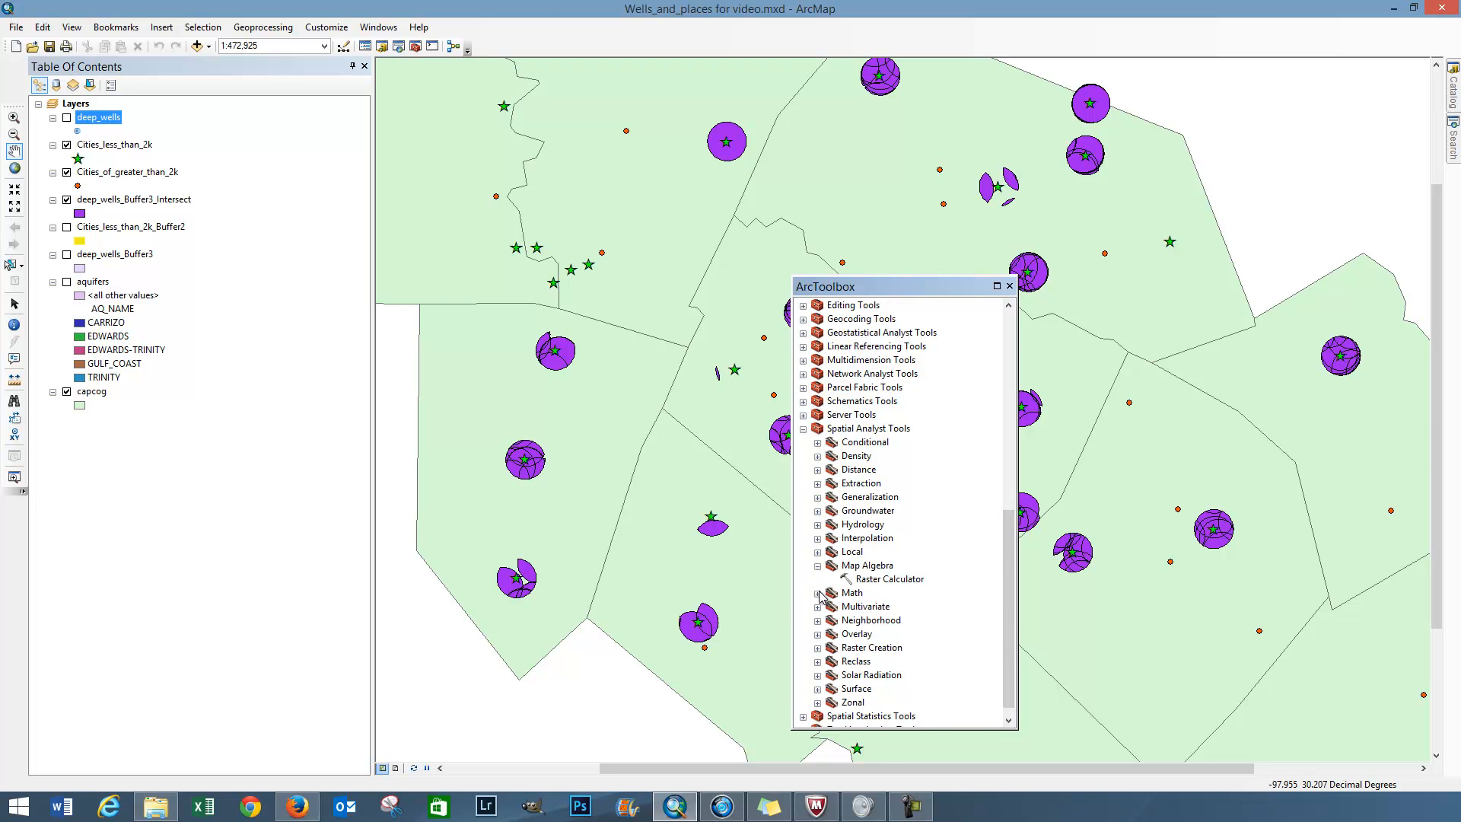
click(818, 593)
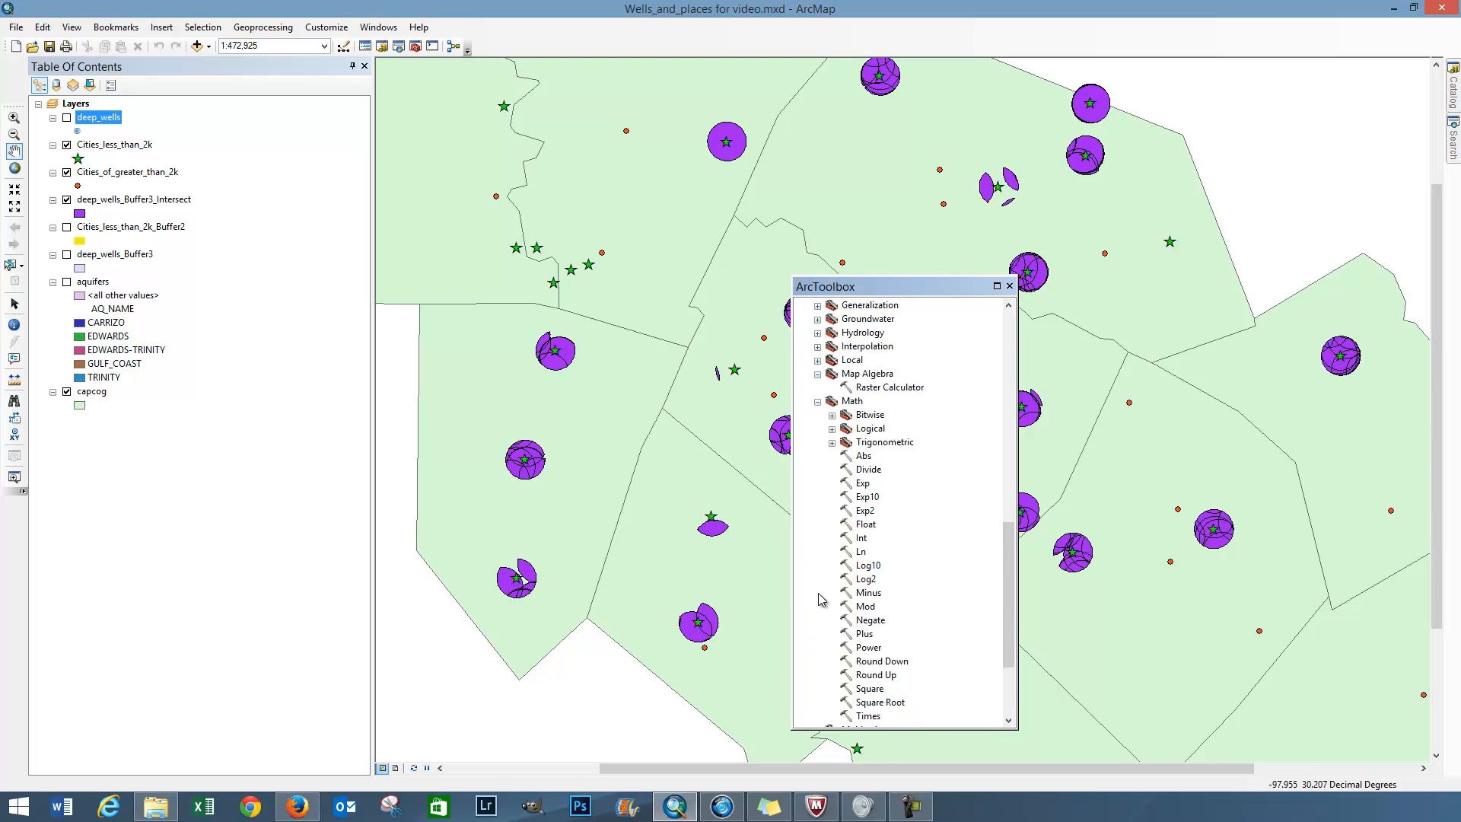
click(818, 401)
click(803, 421)
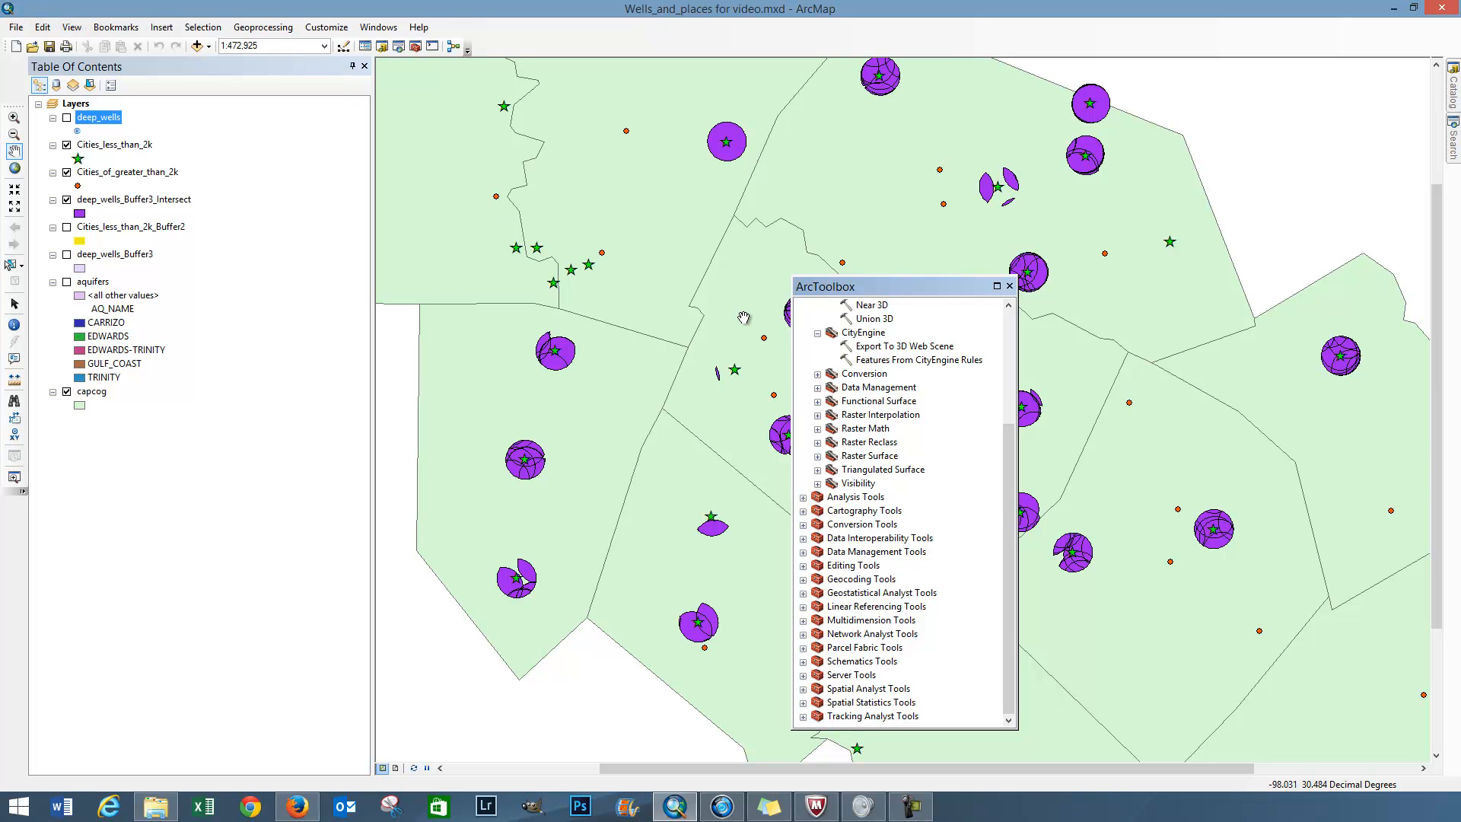
drag(1010, 498, 1012, 394)
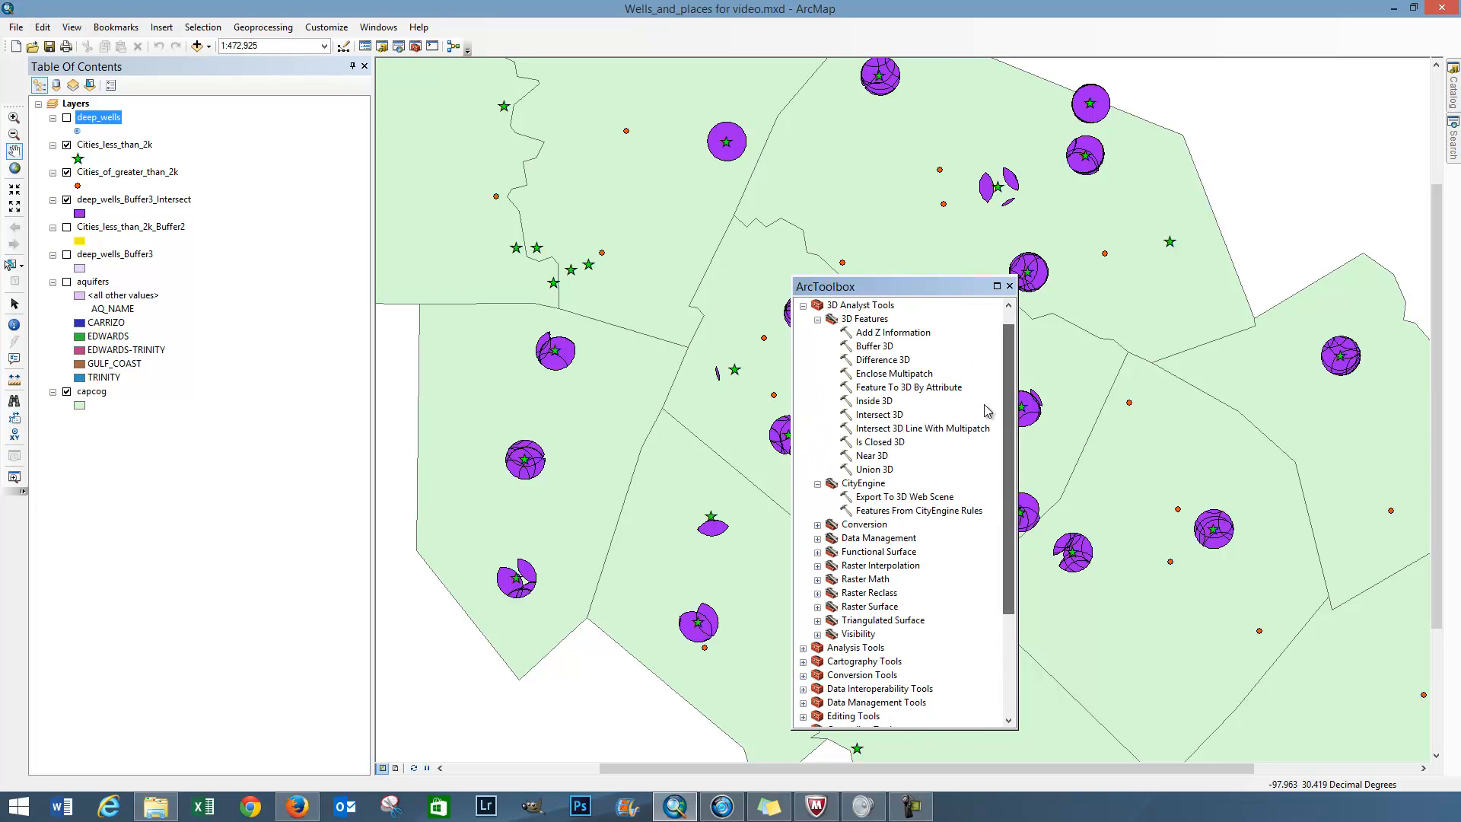
click(803, 307)
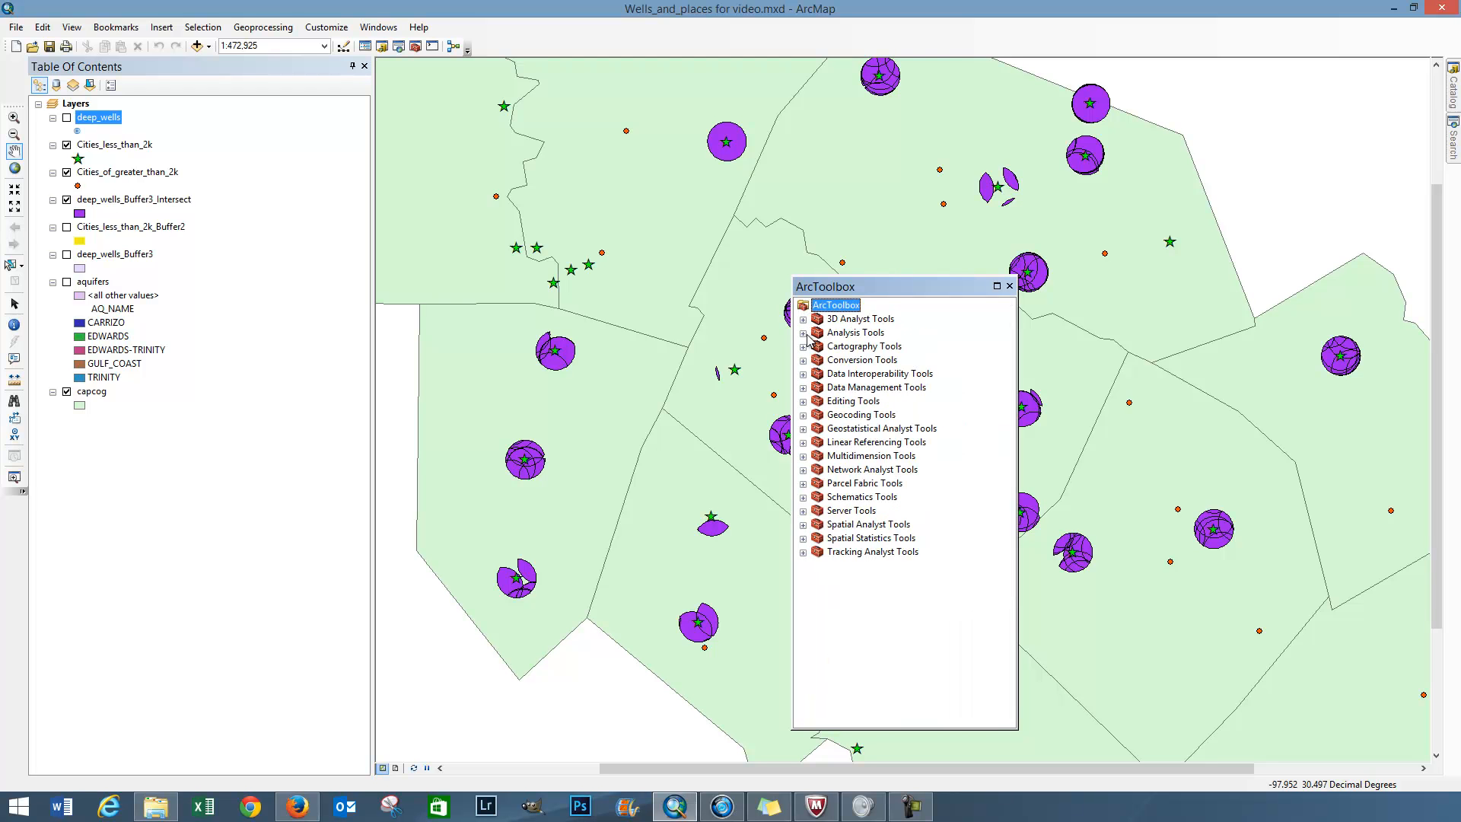
Step: Open the Buffer tool from the Proximity toolset of Analysis Tools and move ArcToolbox off the map
click(803, 334)
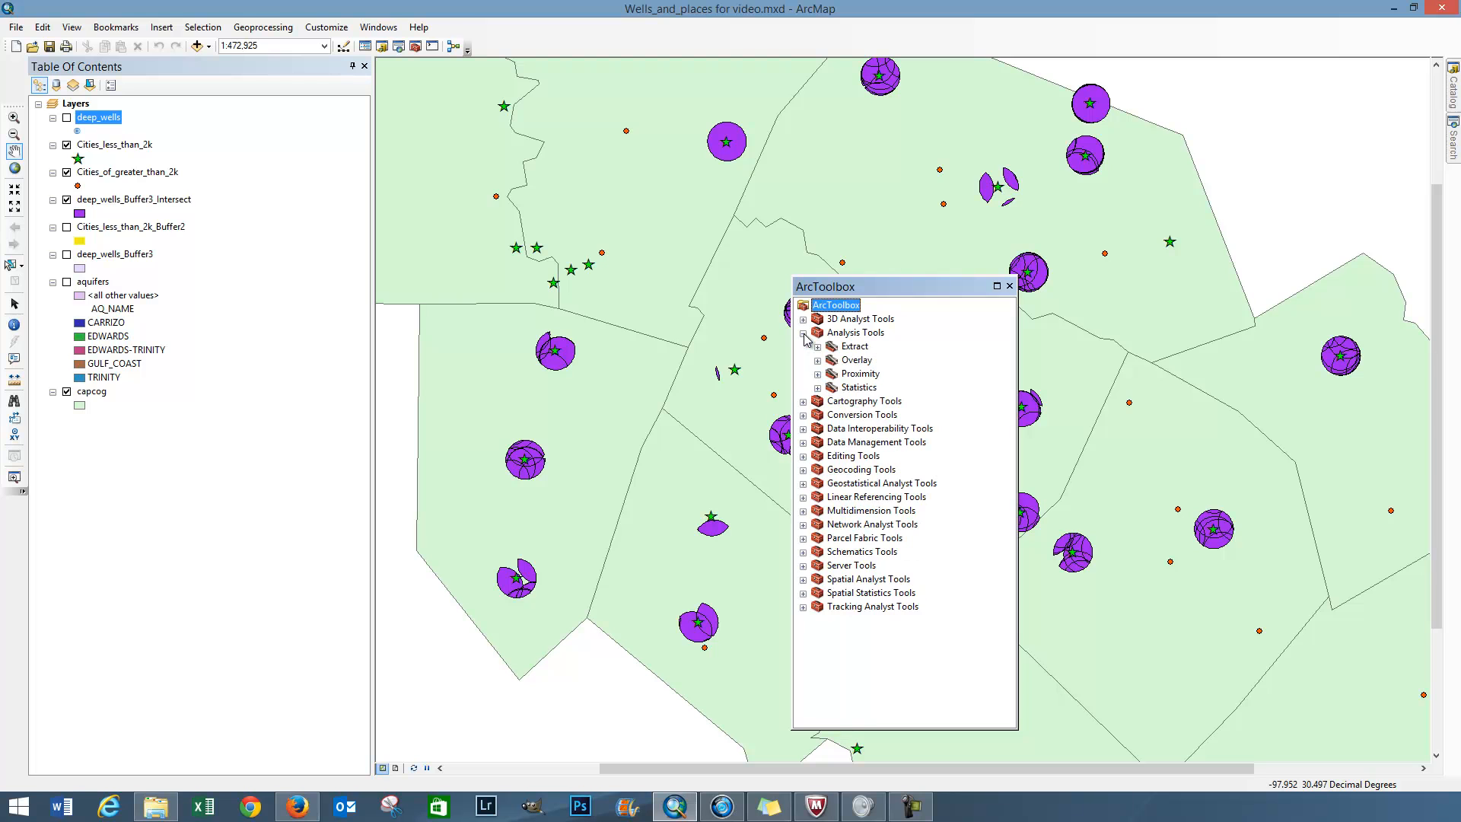
click(818, 374)
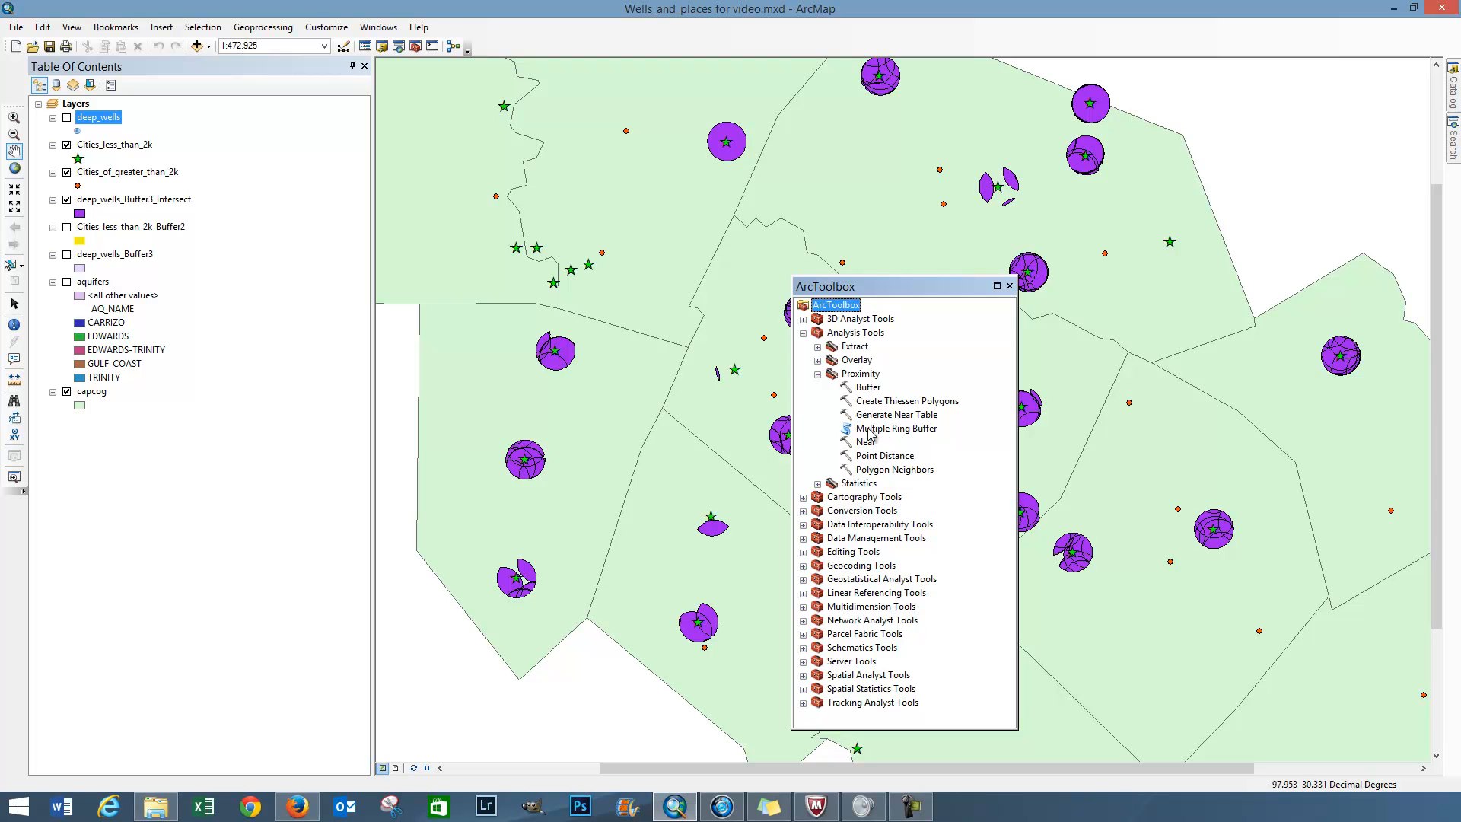
click(869, 388)
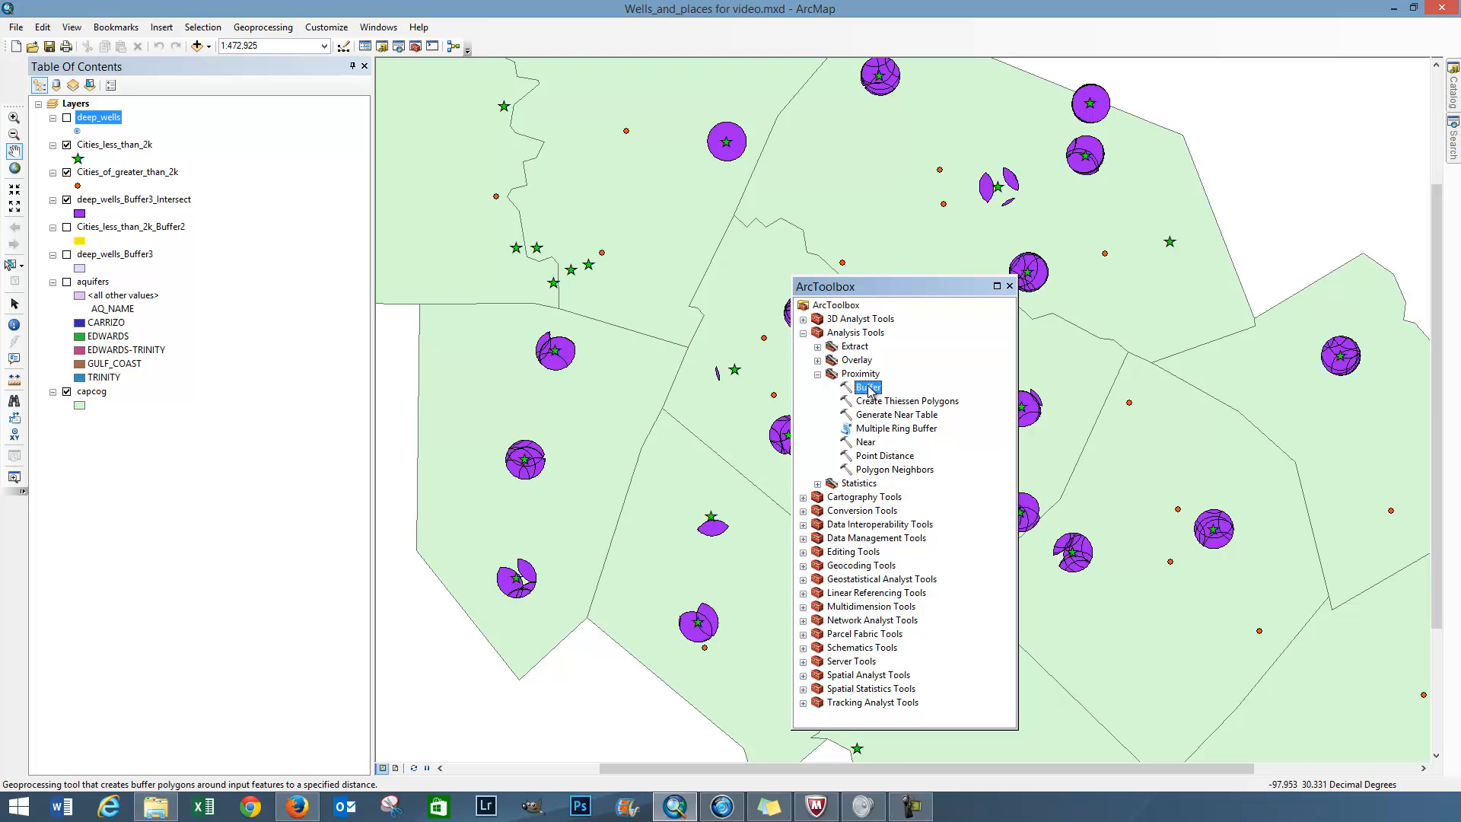
double_click(868, 388)
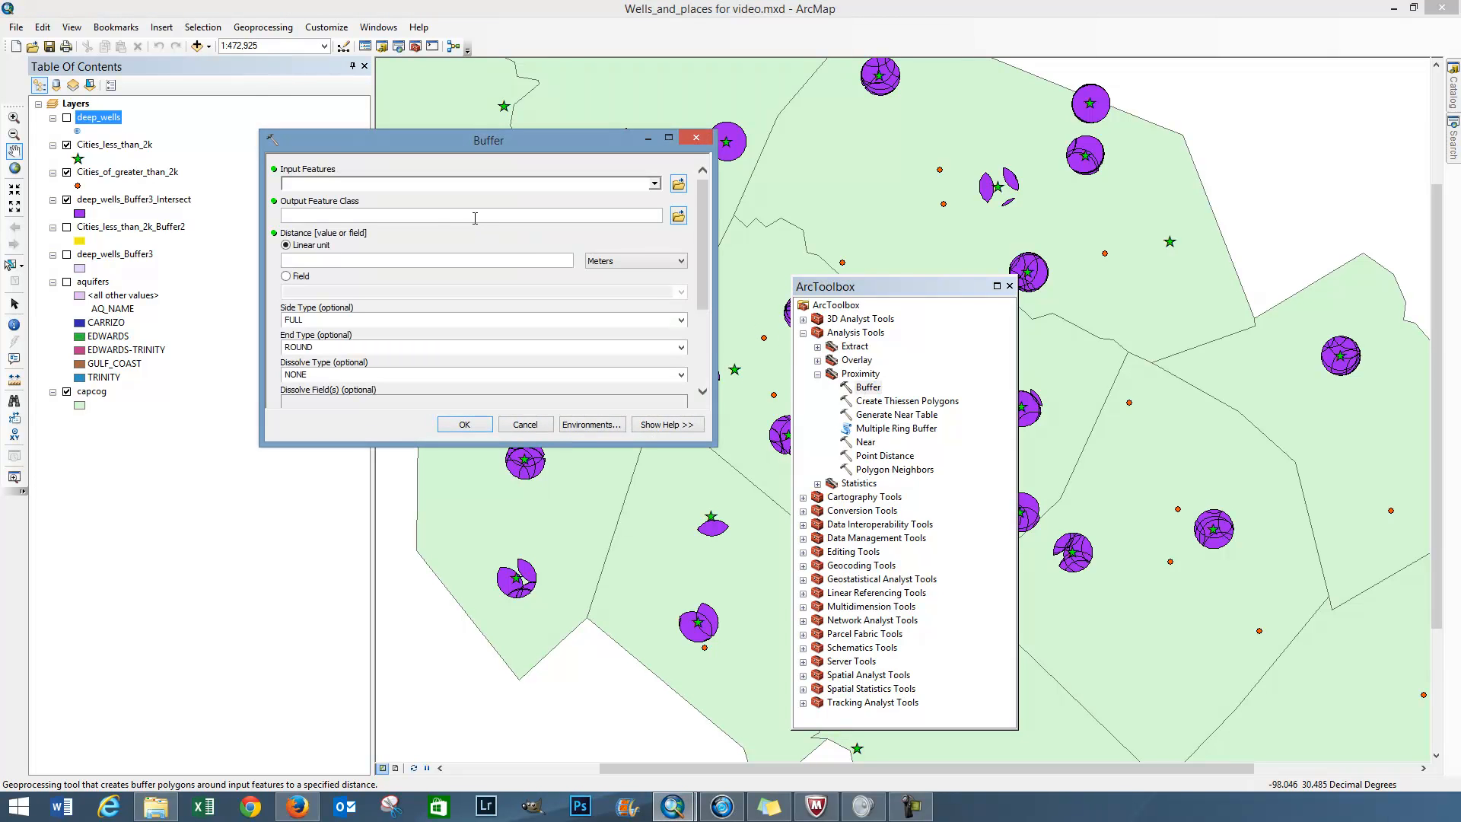
drag(888, 292, 1460, 183)
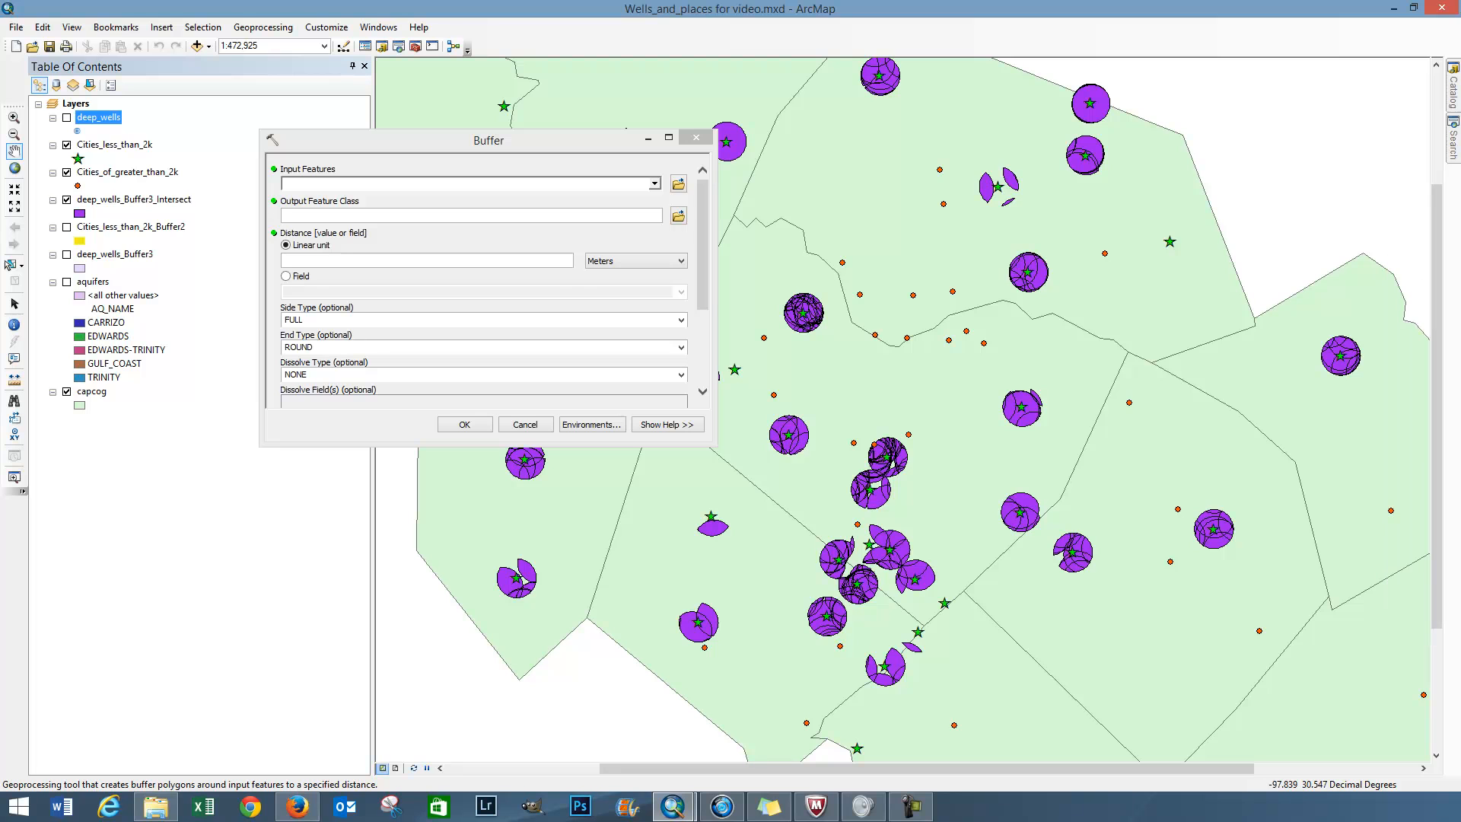
Step: Try to buffer Cities_of_greater_than_2k by a linear distance of 10 miles and check the run in the Results window
click(655, 183)
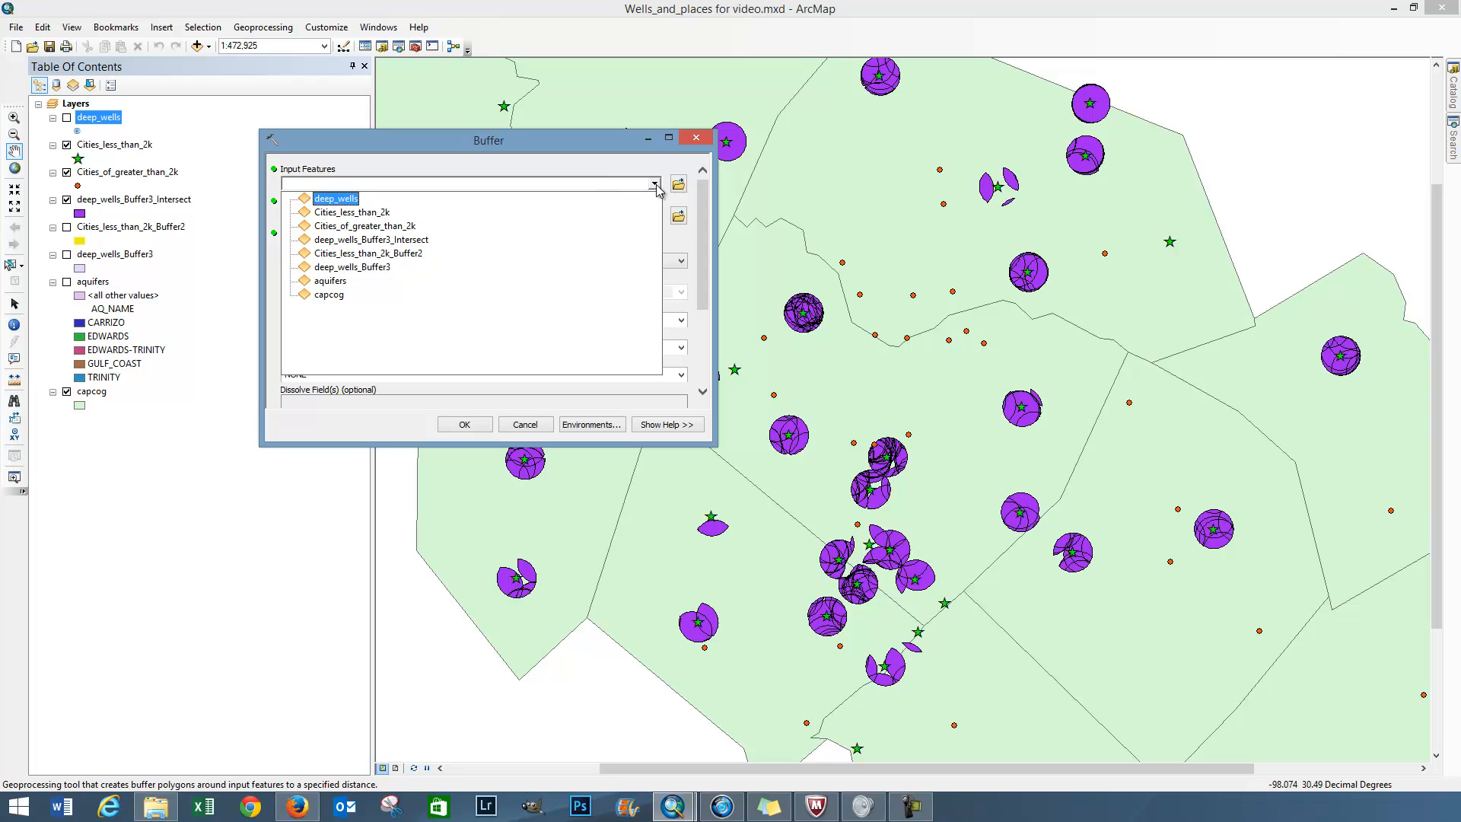
click(386, 226)
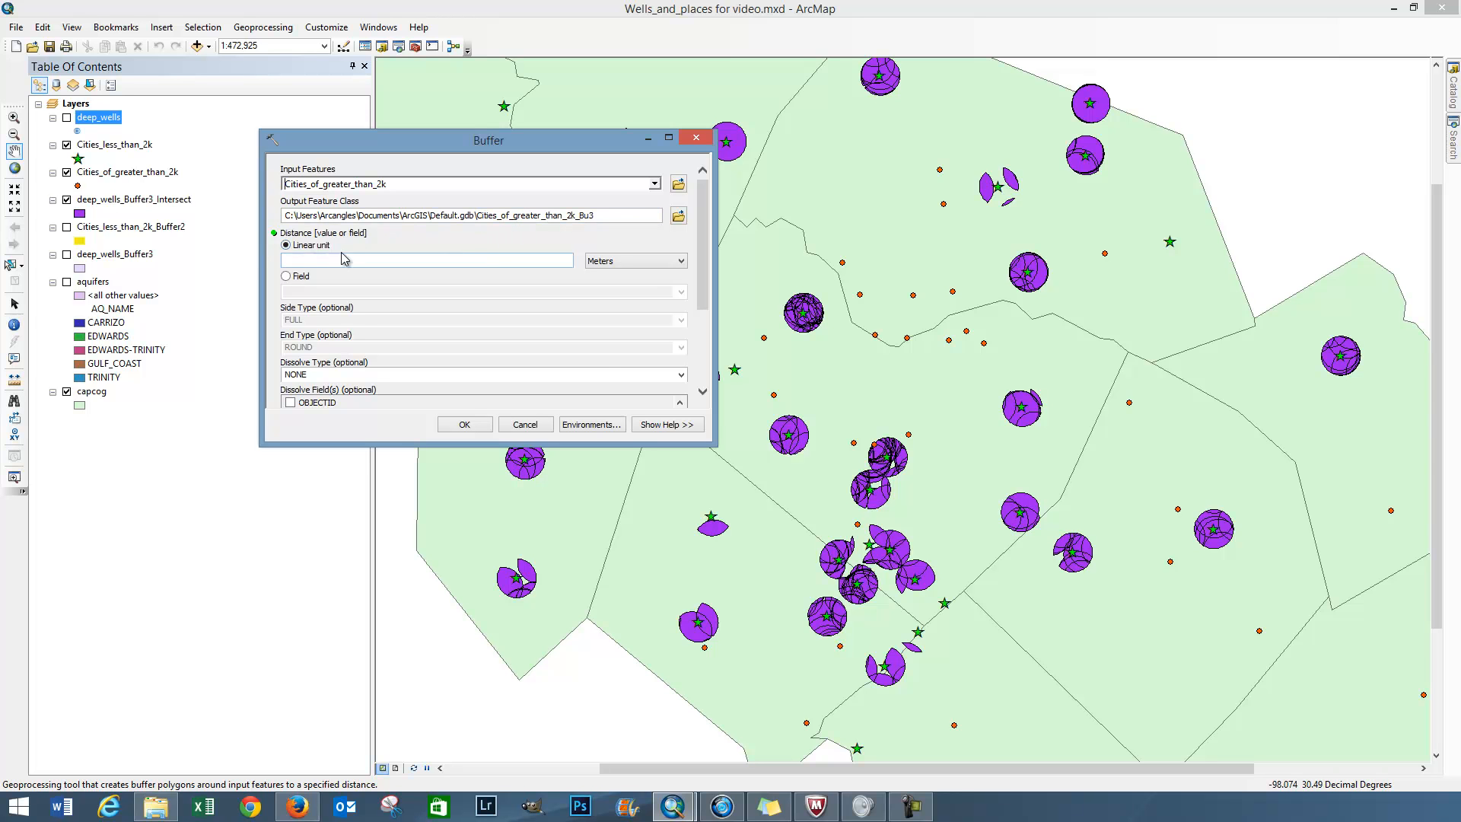
click(616, 263)
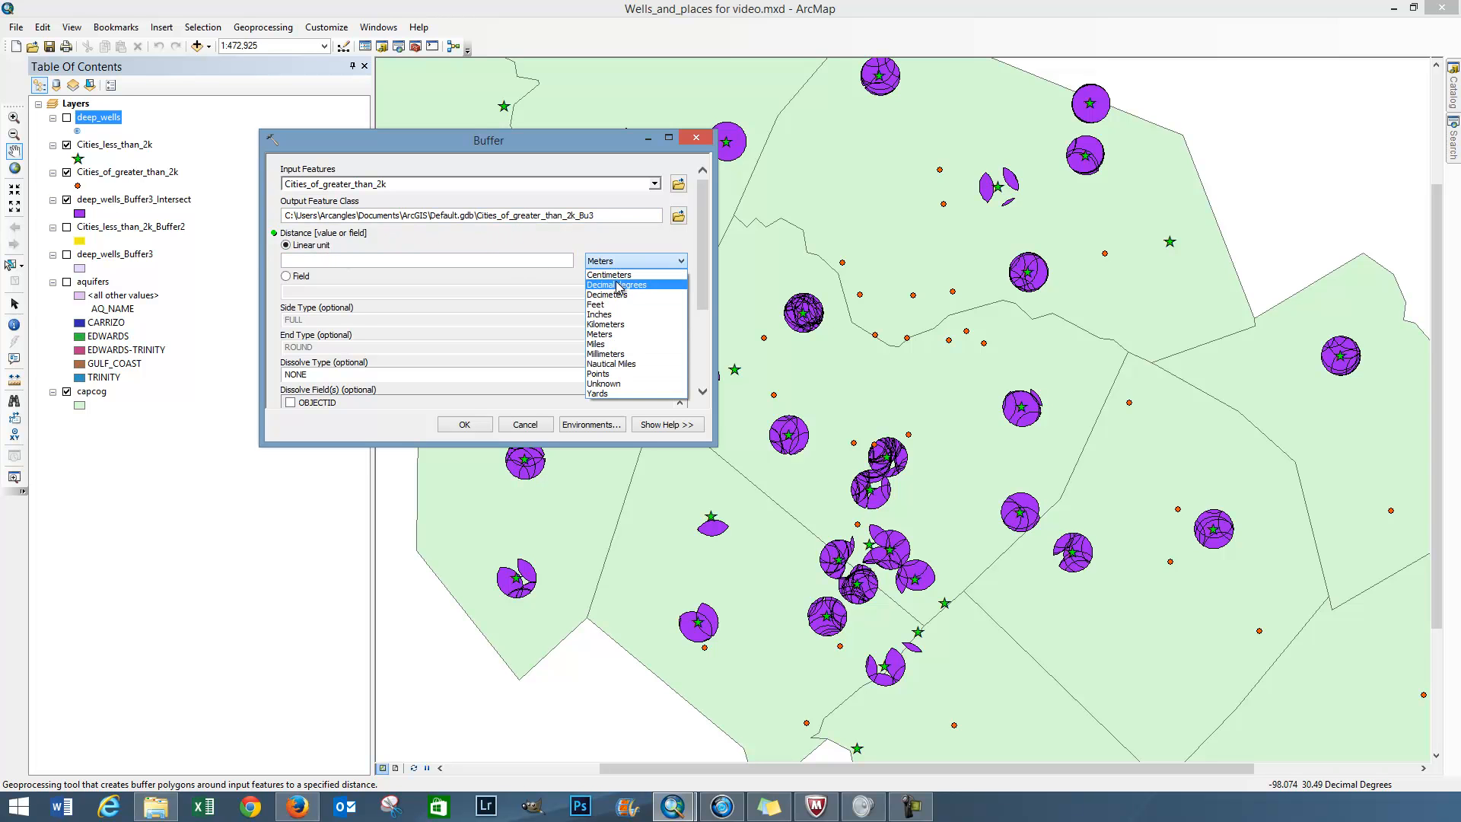
click(624, 345)
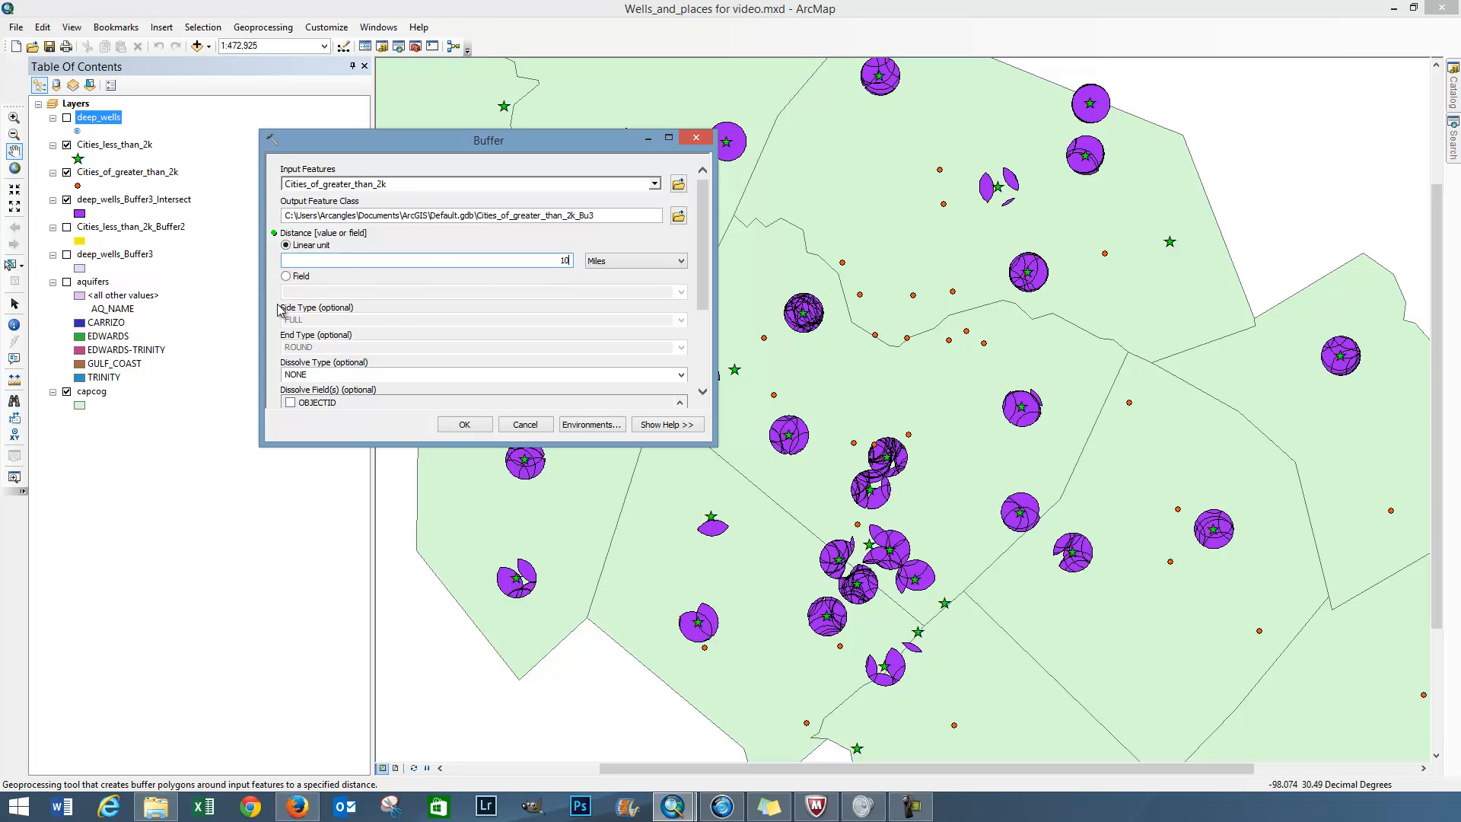
click(466, 425)
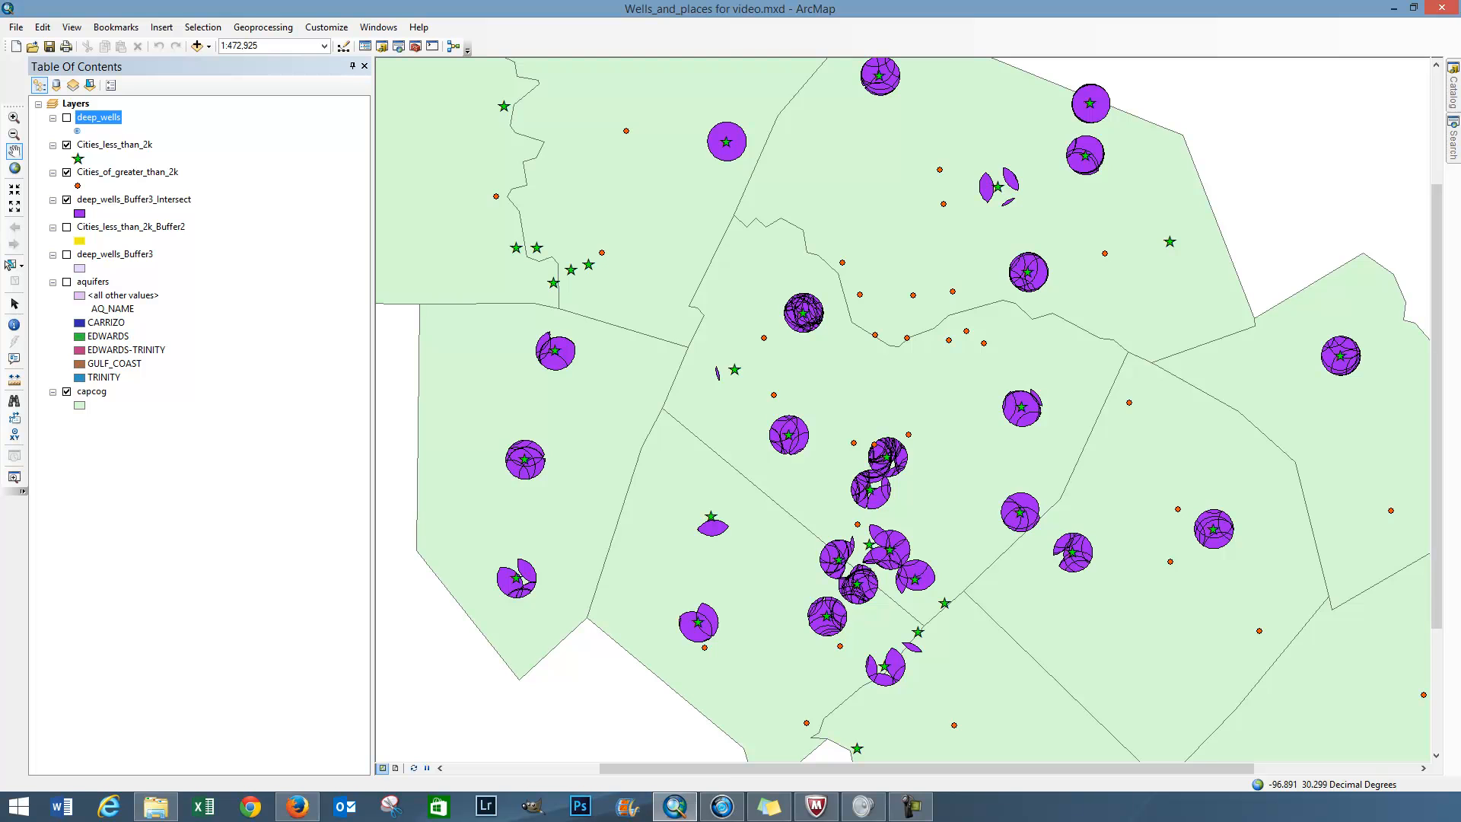
drag(1216, 144, 923, 141)
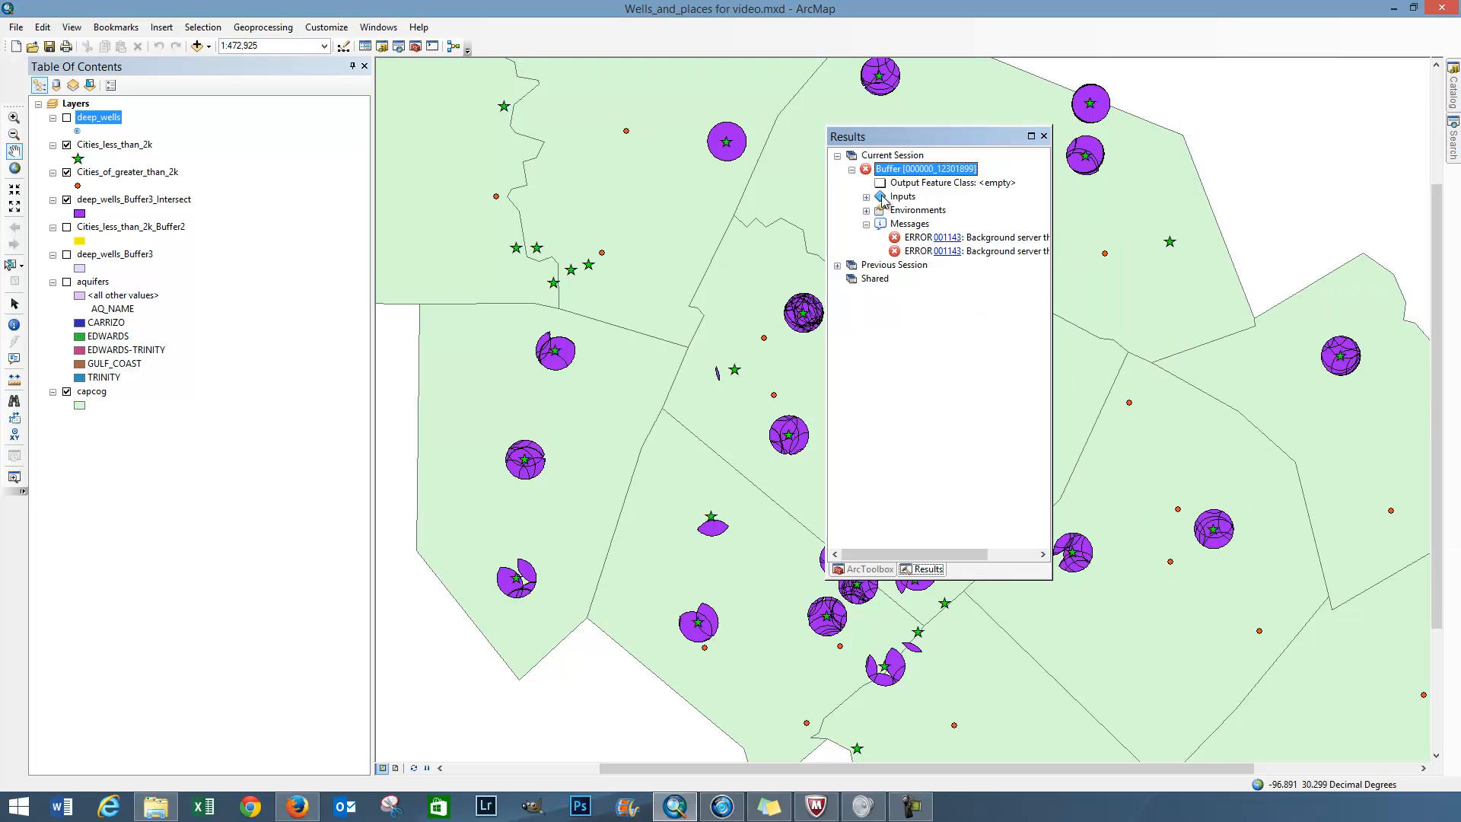
click(1043, 136)
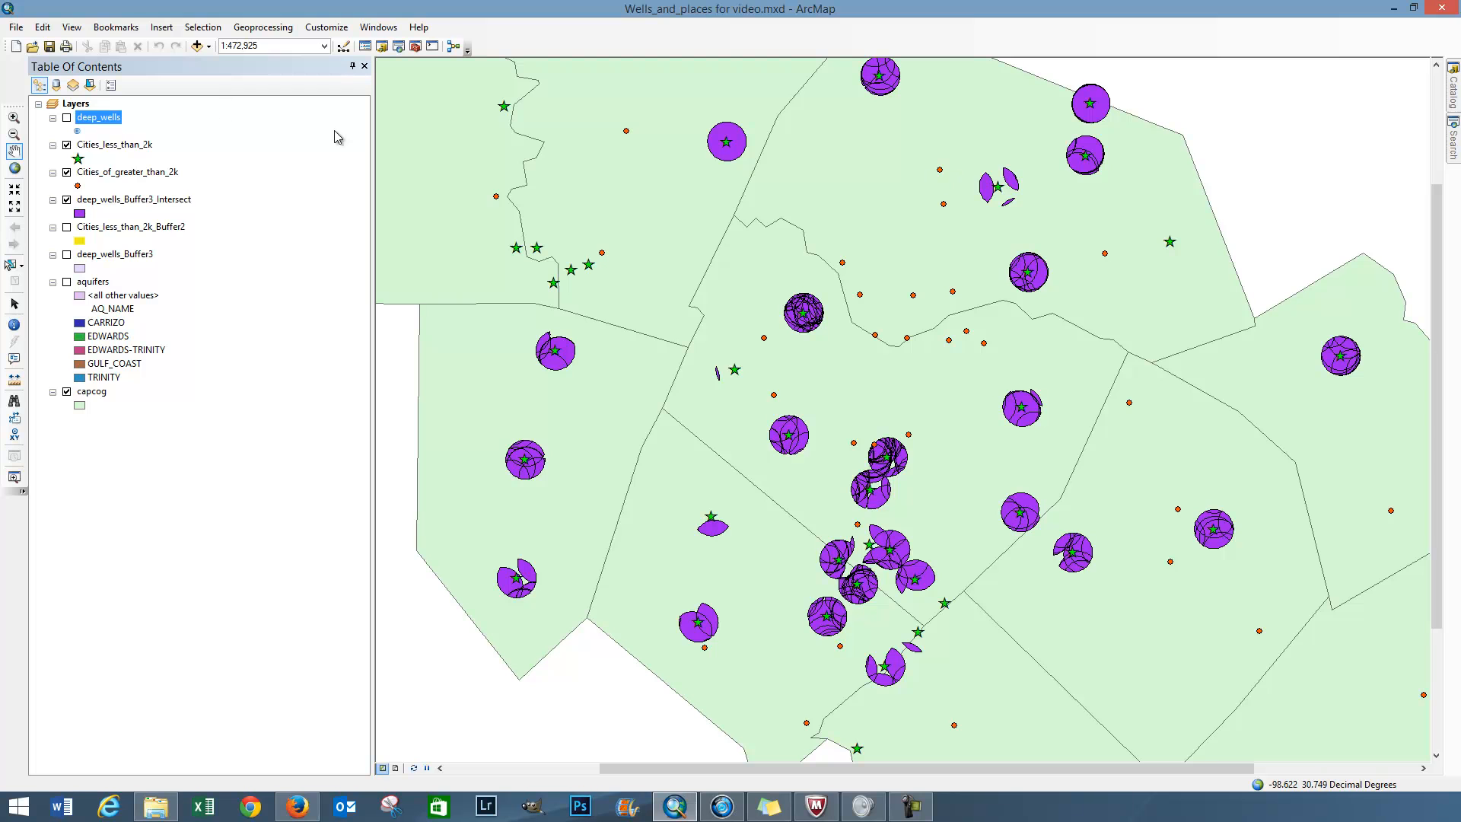
Step: Buffer Cities_of_greater_than_2k by a linear distance of 10 miles and place the new buffer layer below deep_wells_Buffer3_Intersect
click(276, 29)
click(257, 42)
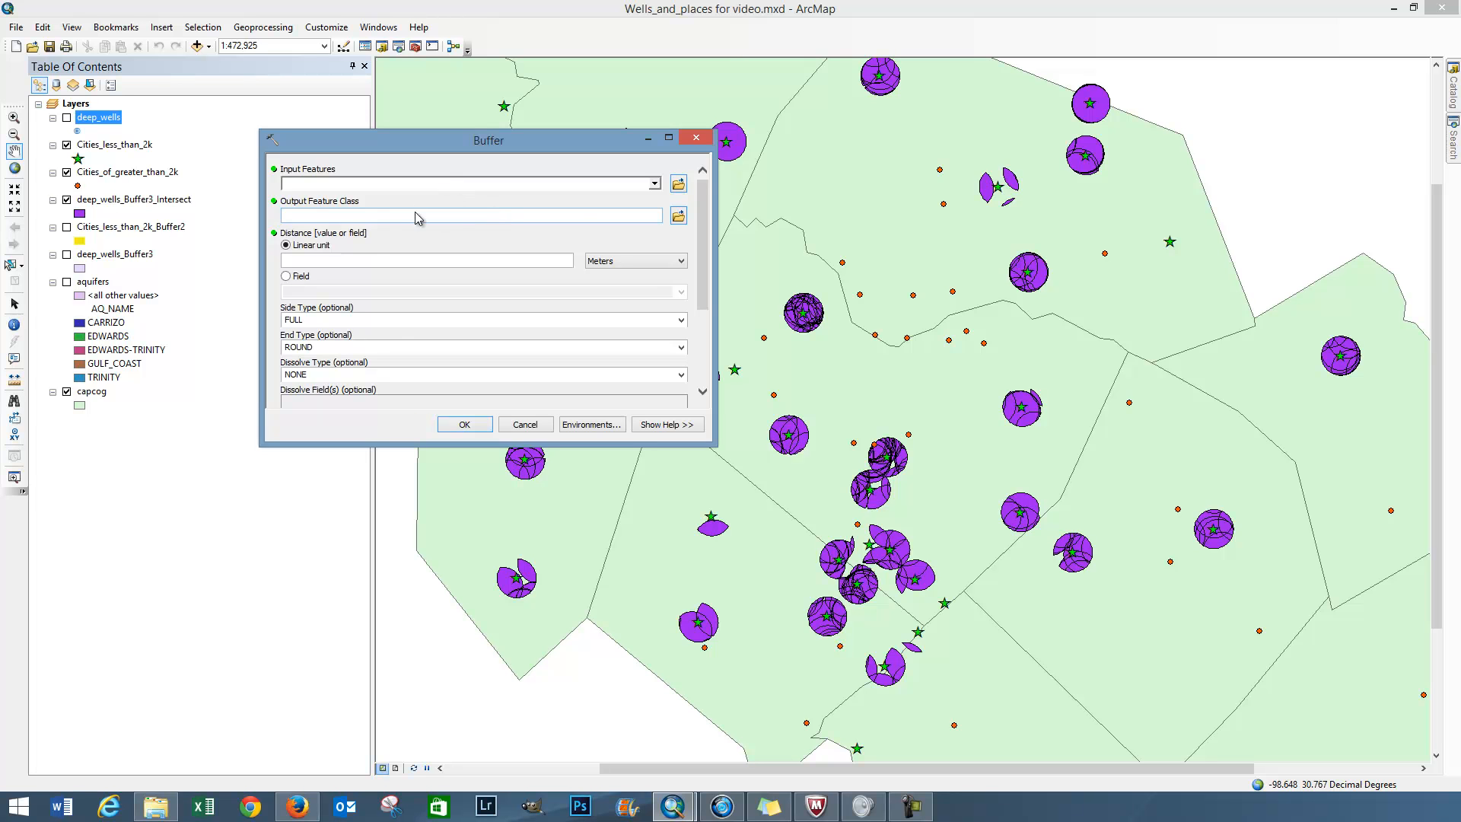
click(654, 183)
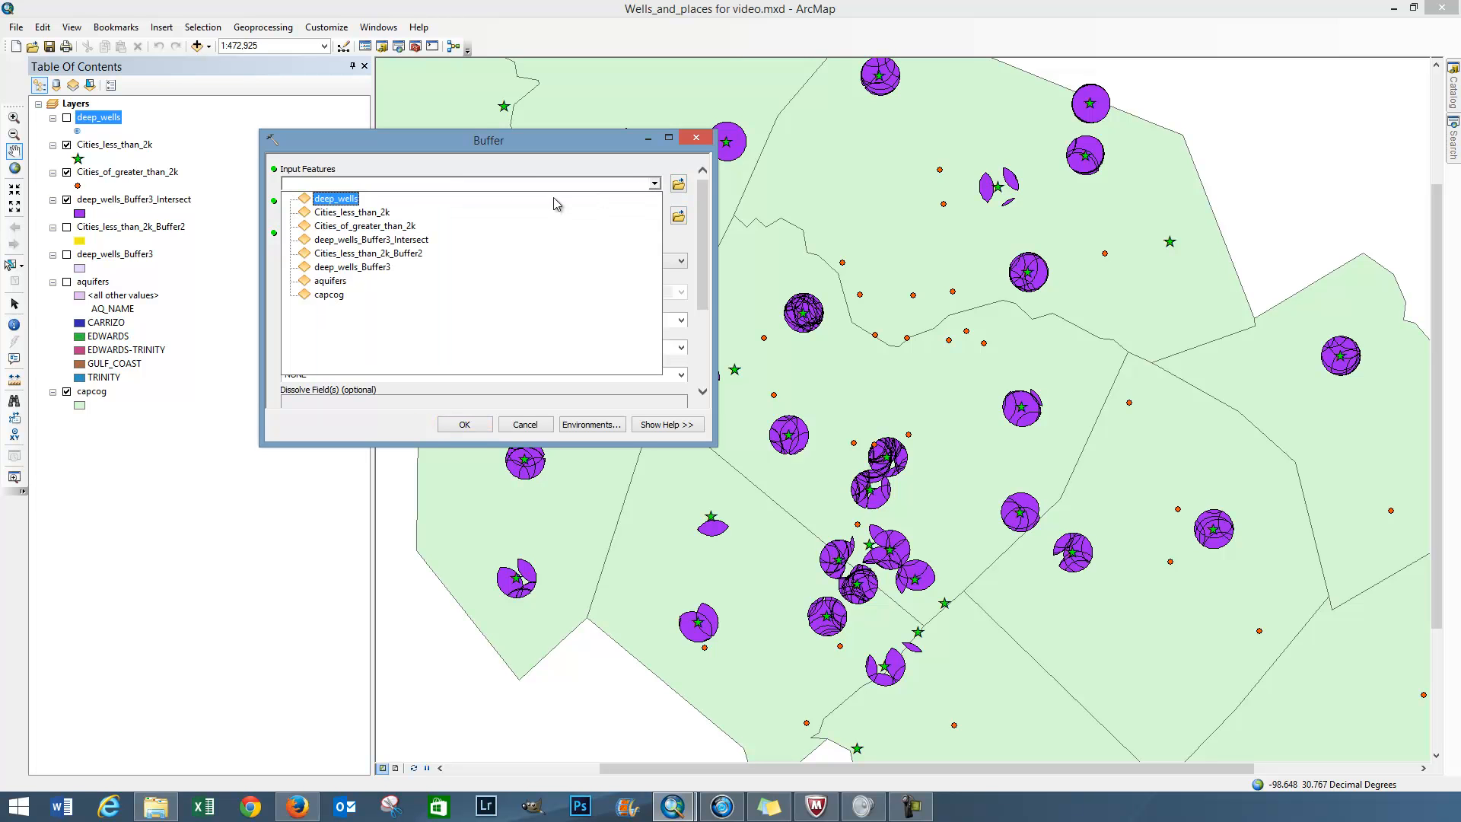
click(356, 227)
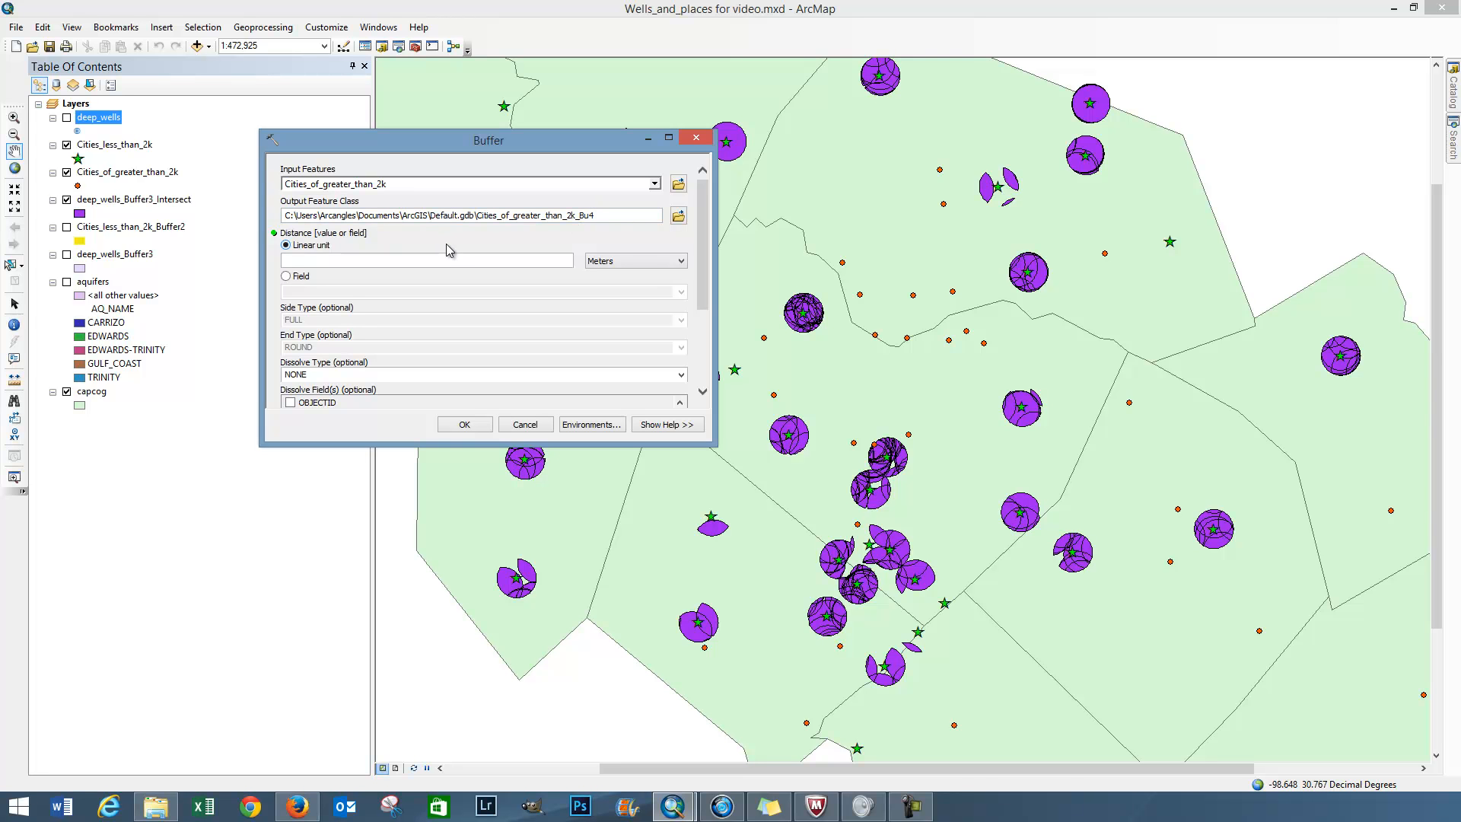
click(467, 259)
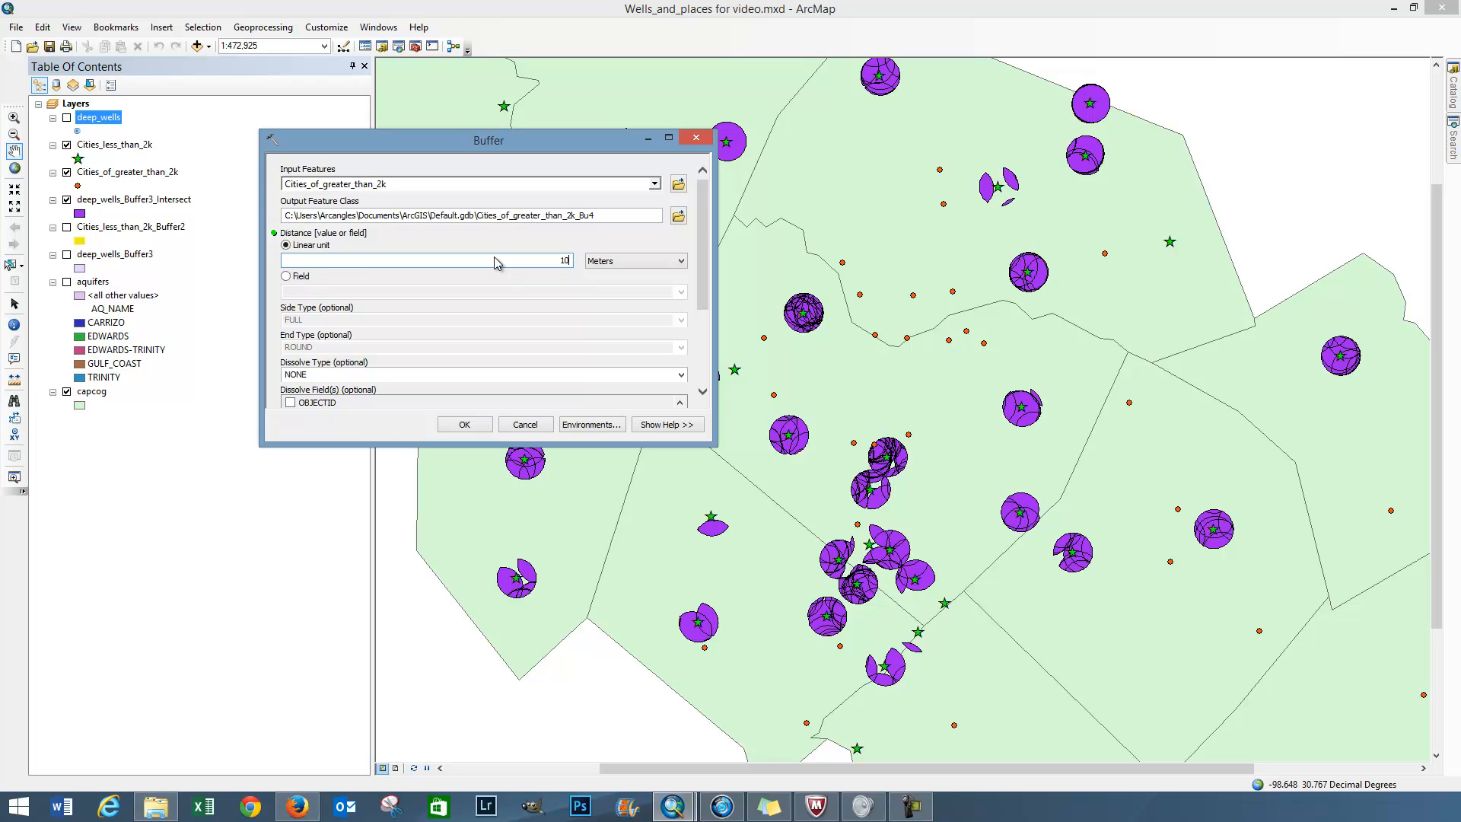
click(680, 261)
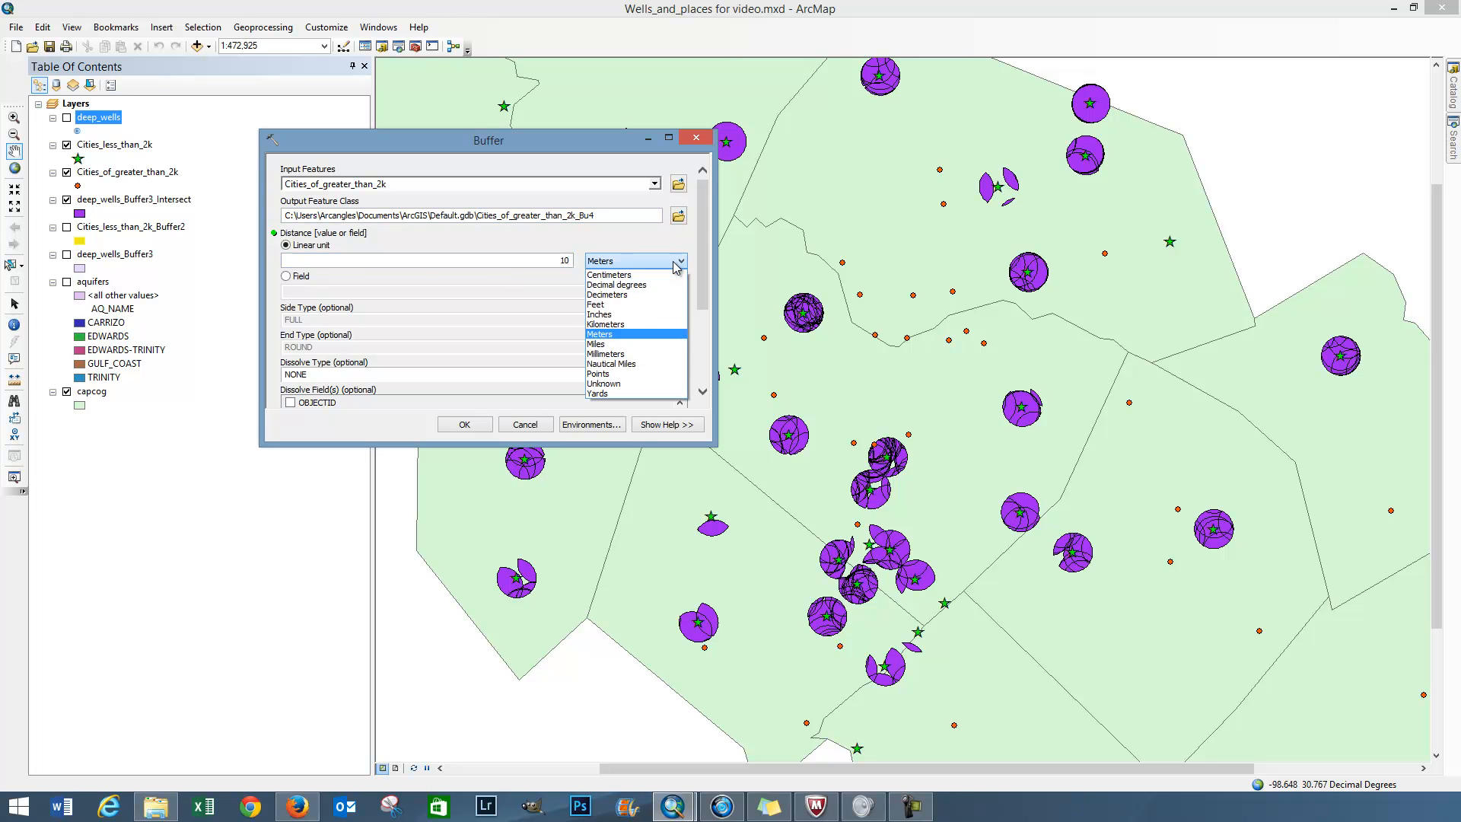
click(665, 344)
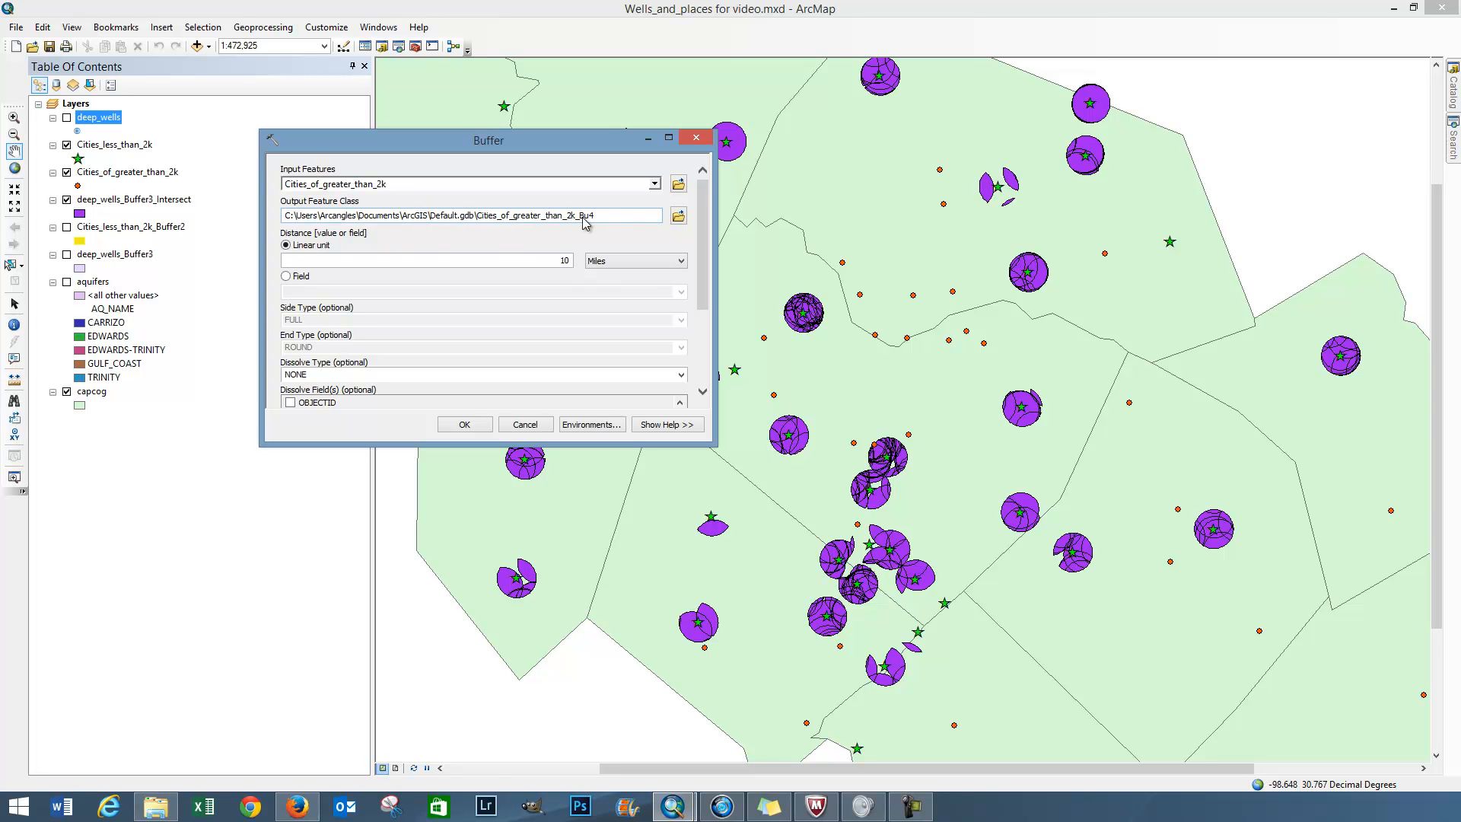
click(464, 425)
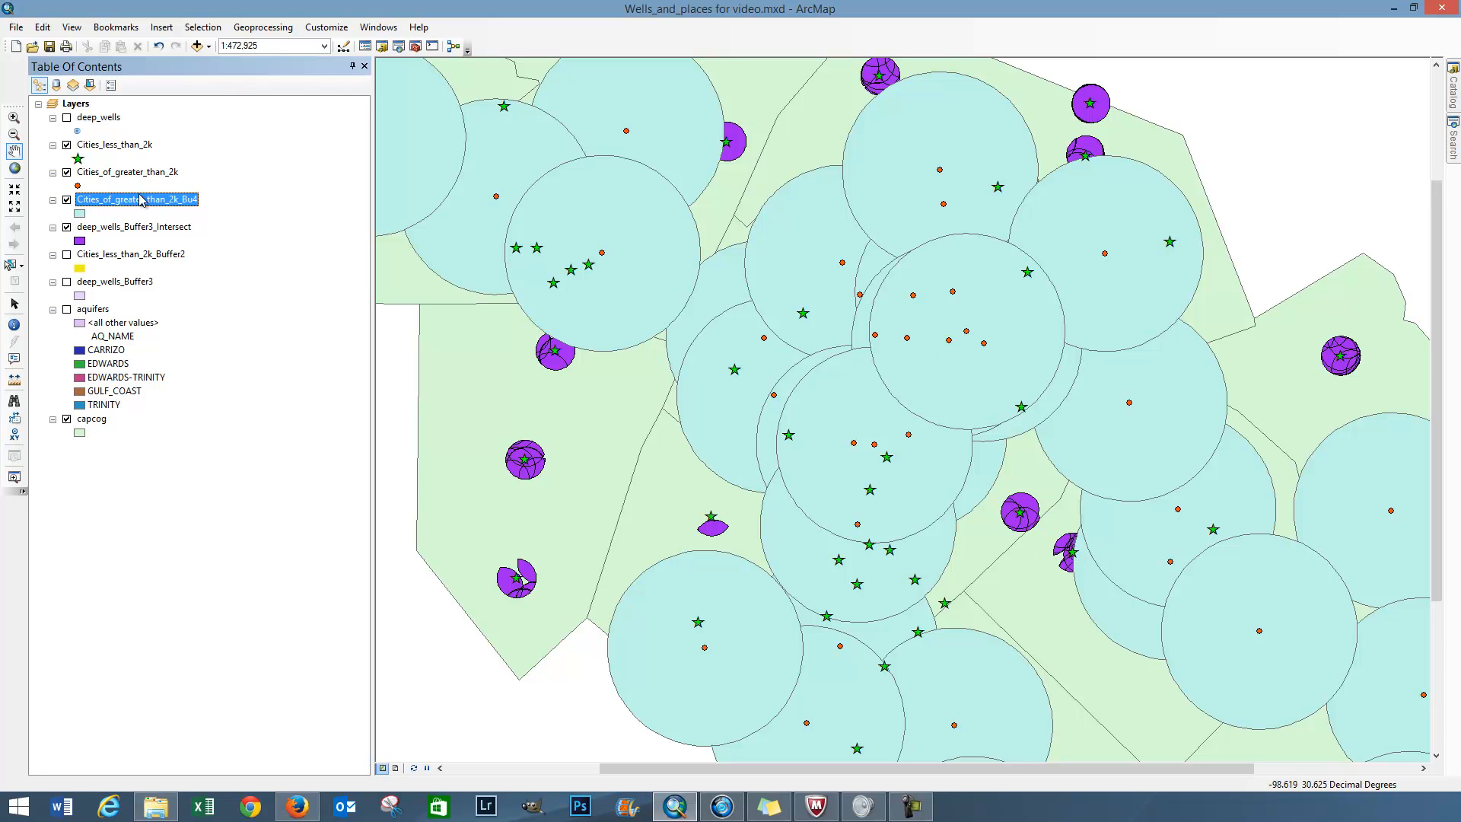
click(144, 227)
drag(141, 207, 142, 194)
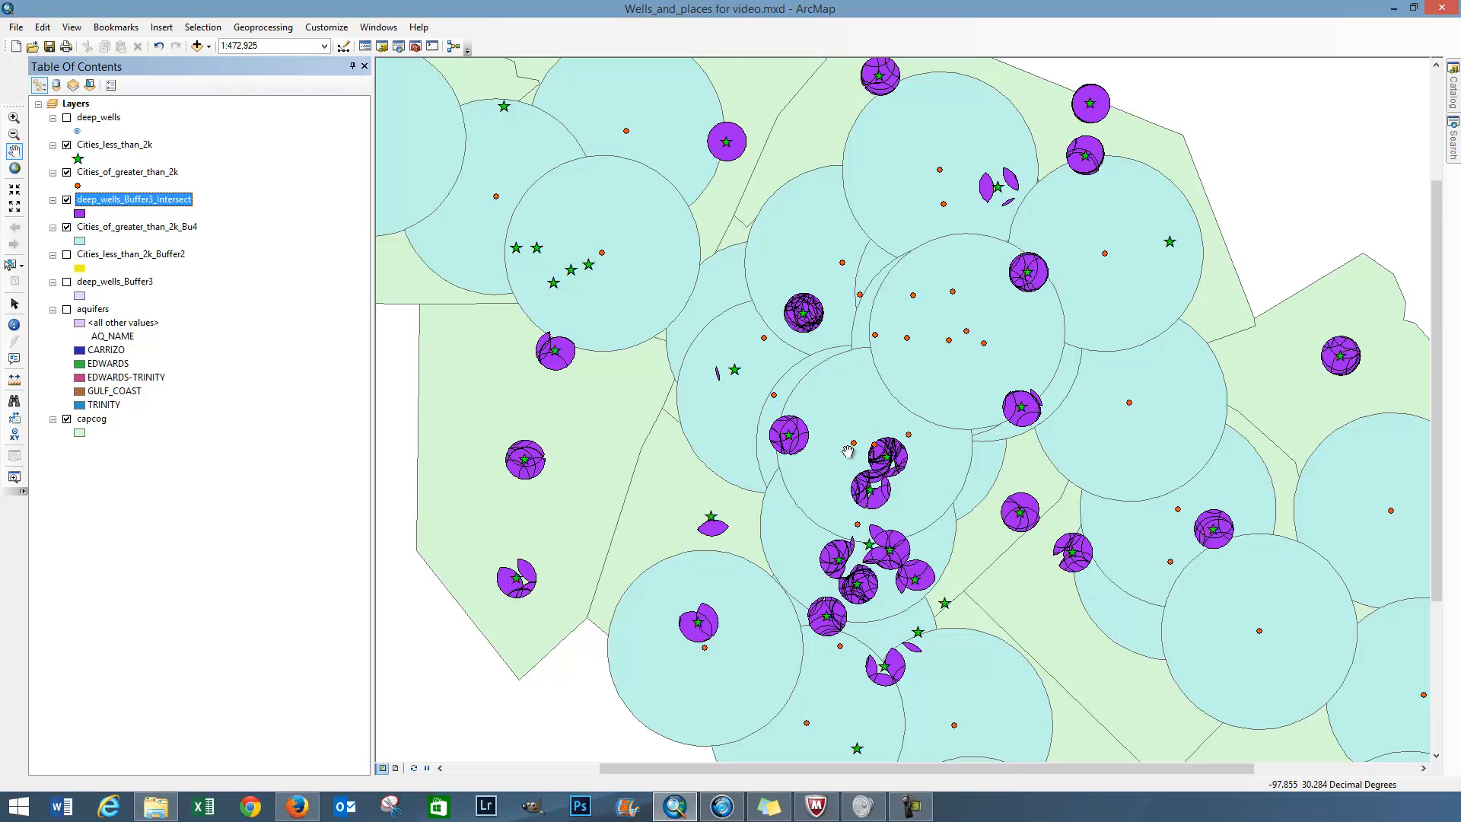
Step: Open the Erase tool from the Overlay toolset of Analysis Tools in ArcToolbox
click(263, 29)
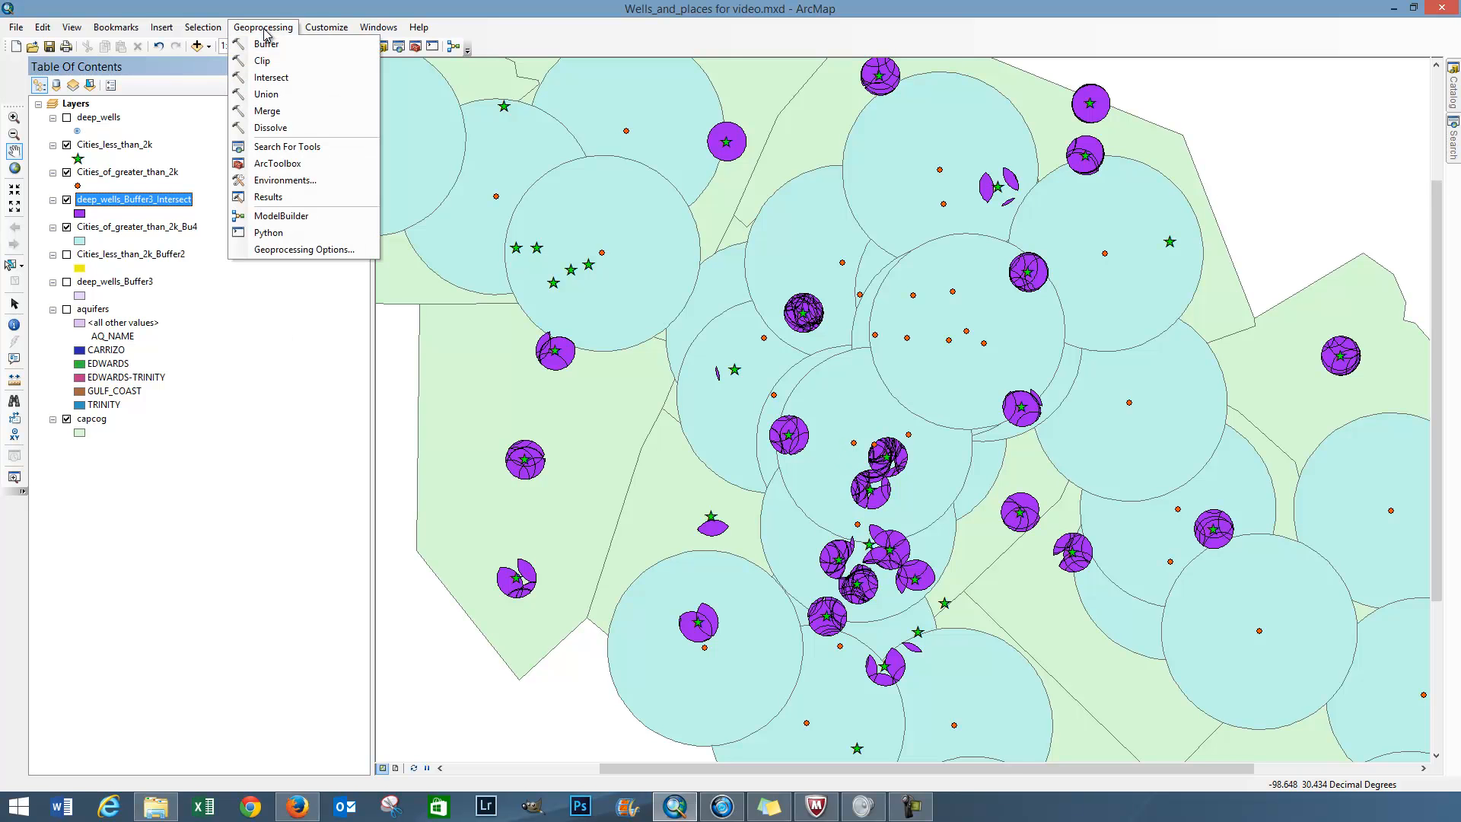
click(276, 164)
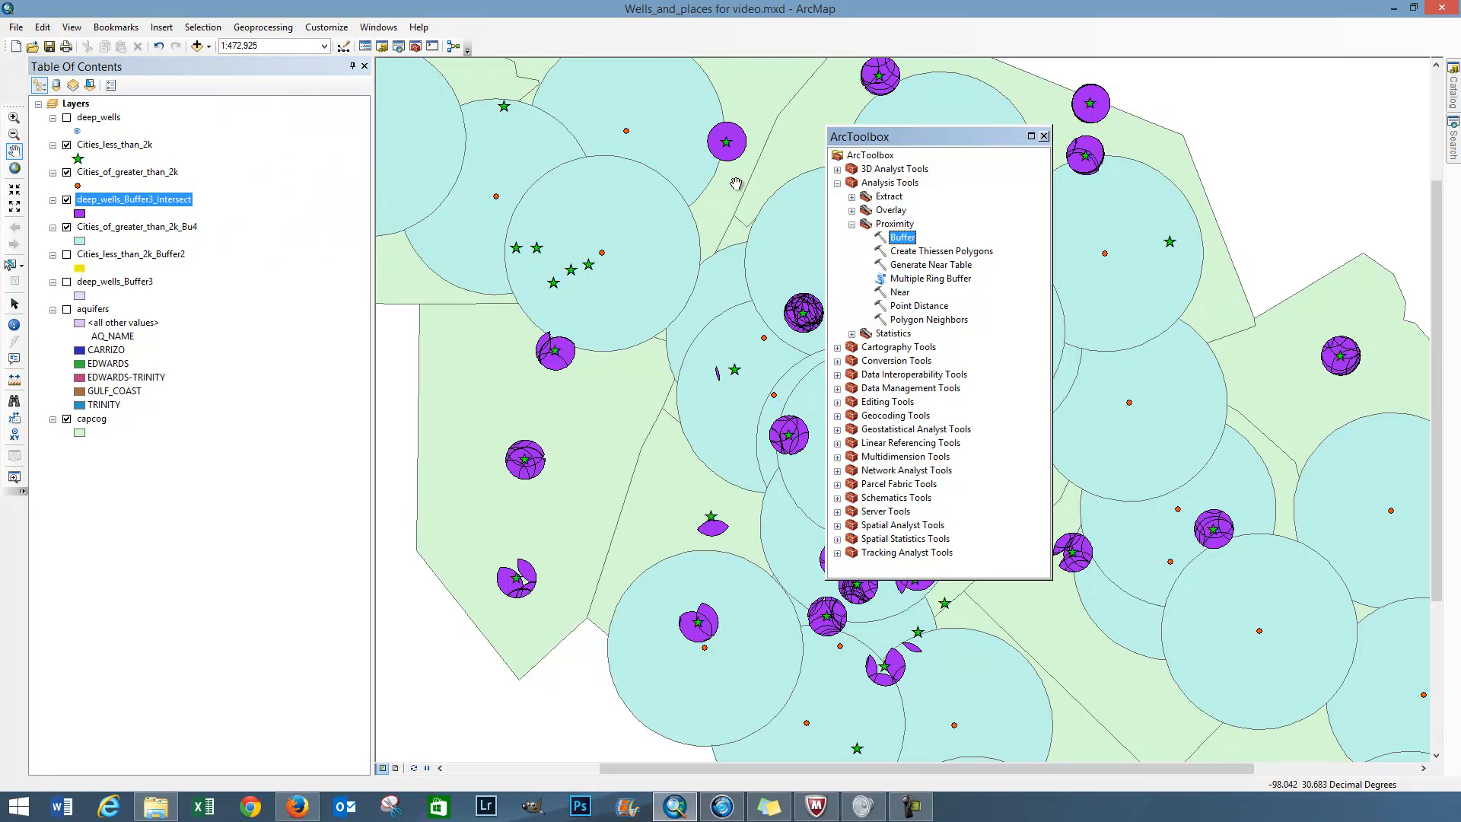
click(263, 31)
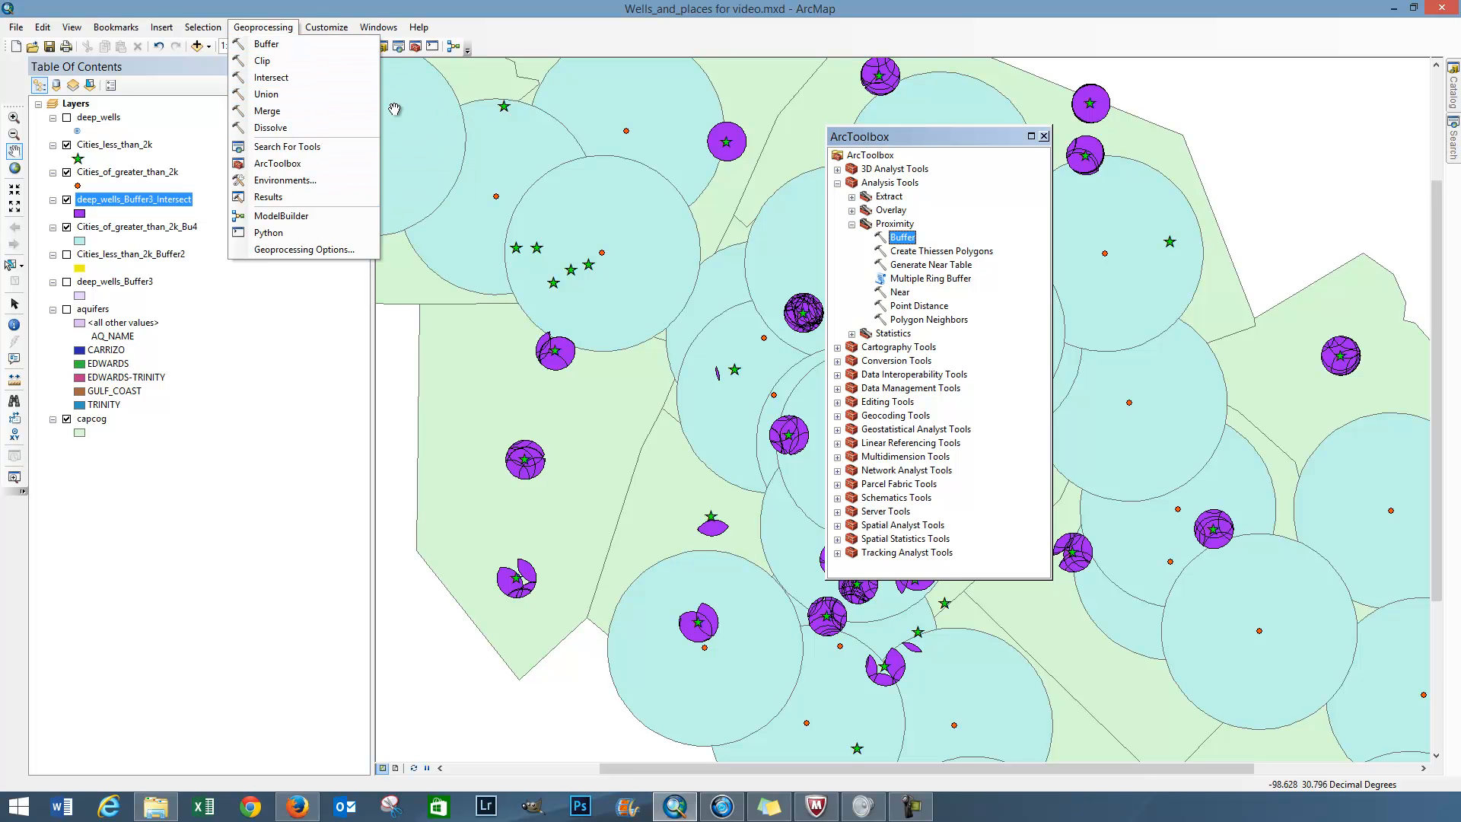
click(851, 224)
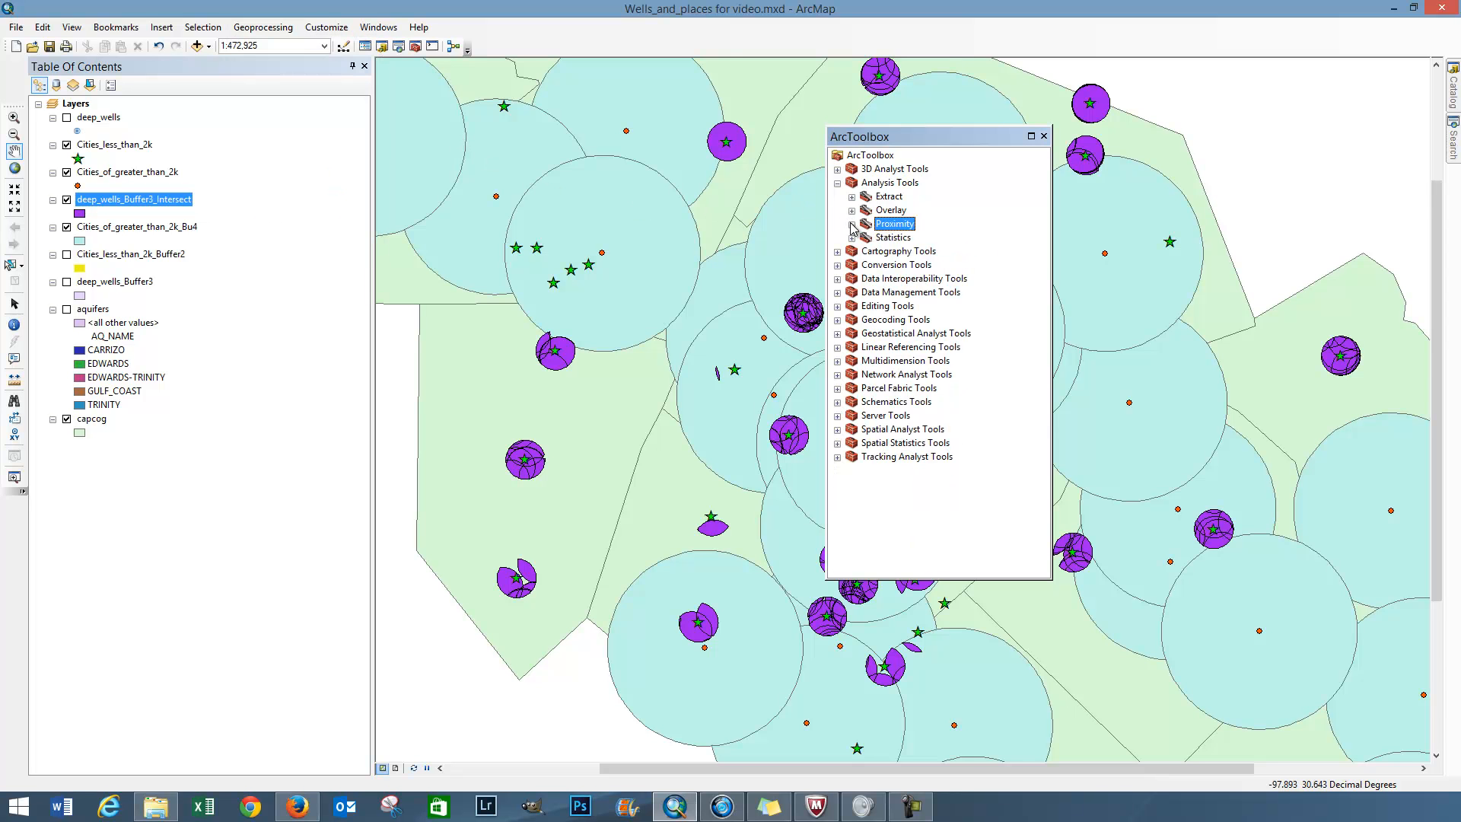
click(852, 212)
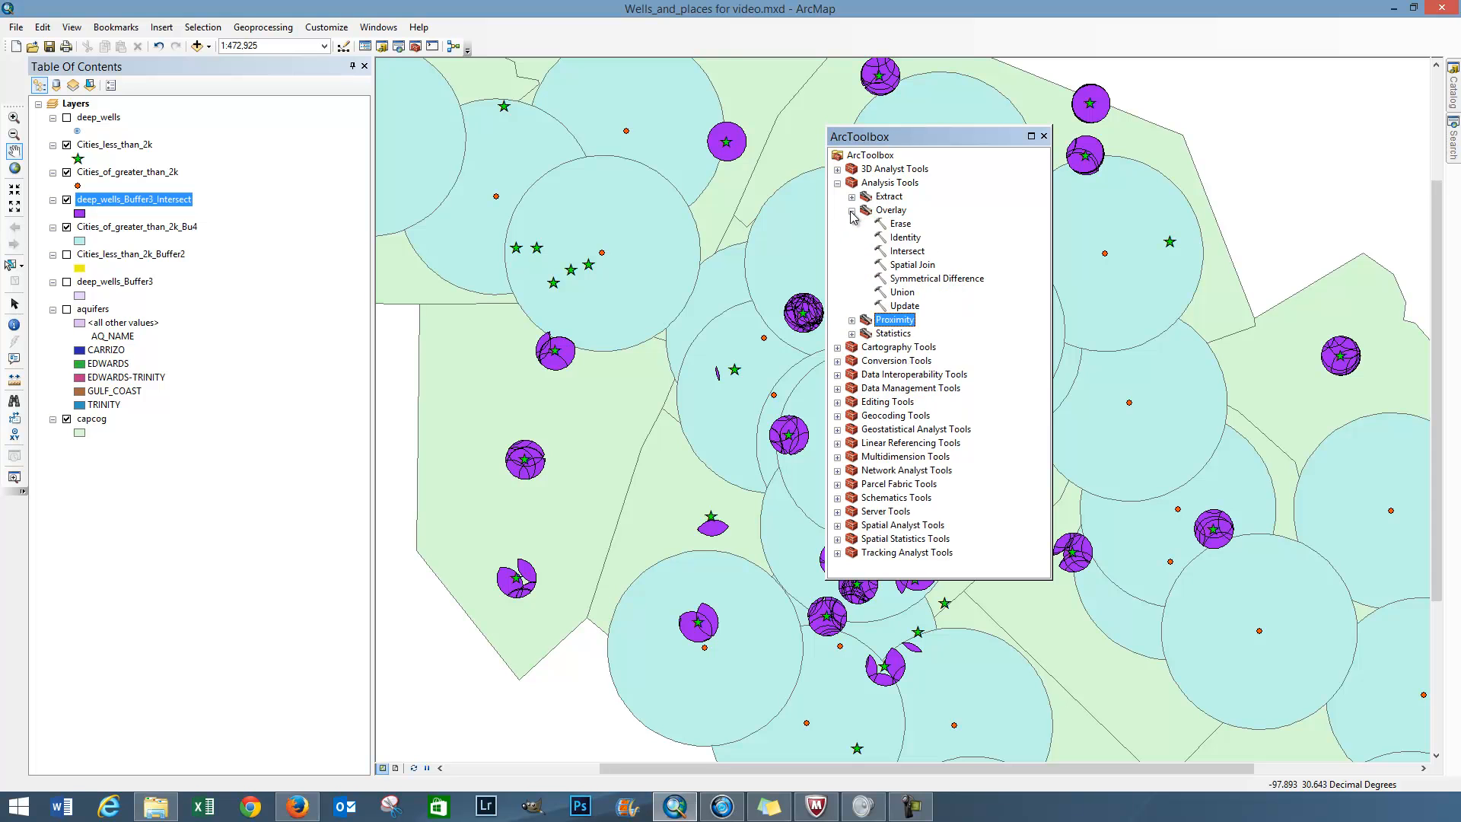
double_click(898, 225)
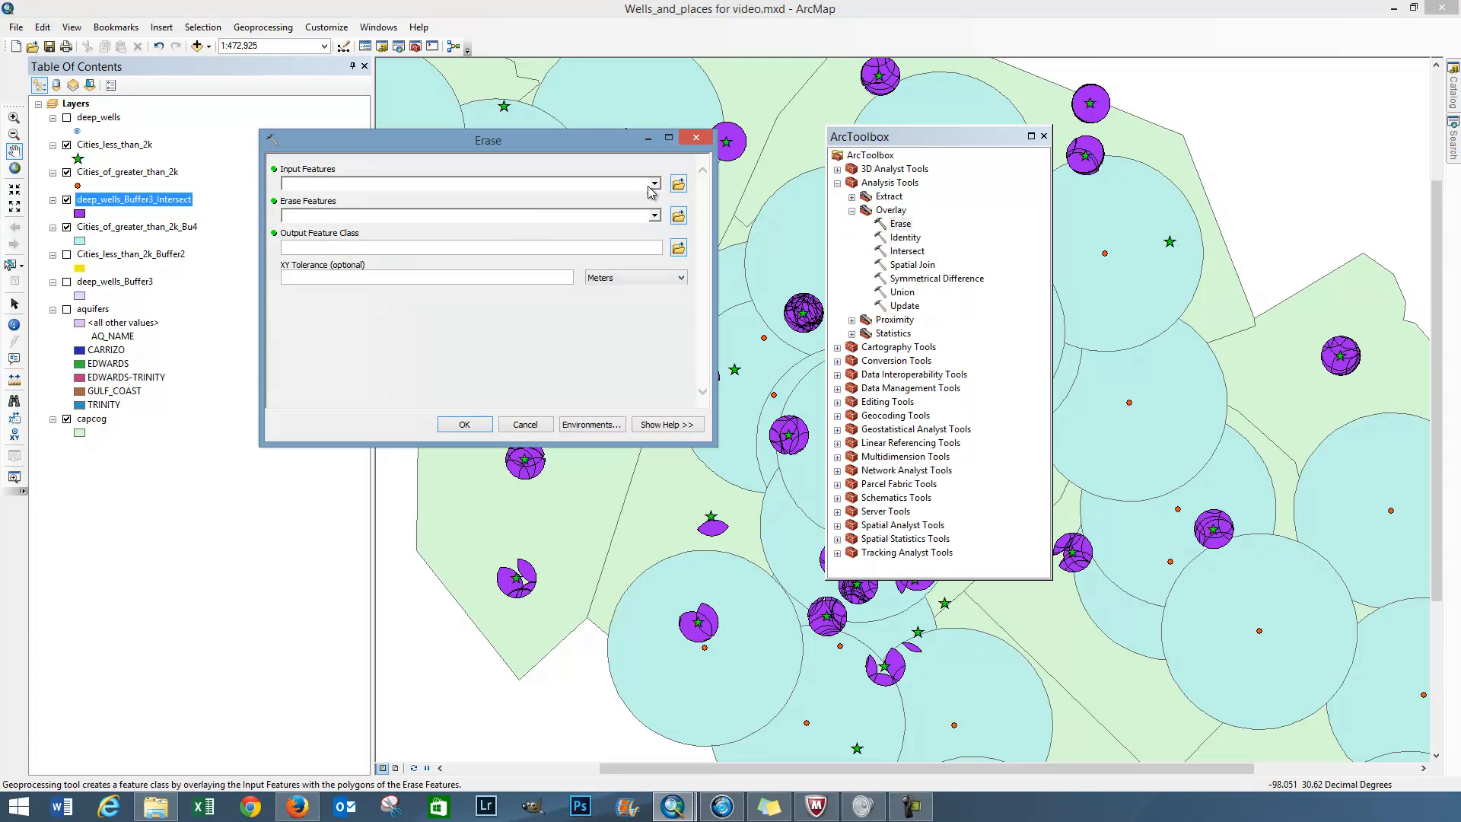
Step: Erase the Cities_of_greater_than_2k_Bu4 areas from deep_wells_Buffer3_Intersect, keeping the output feature class deep_wells_Buffer3_Intersect1
click(655, 184)
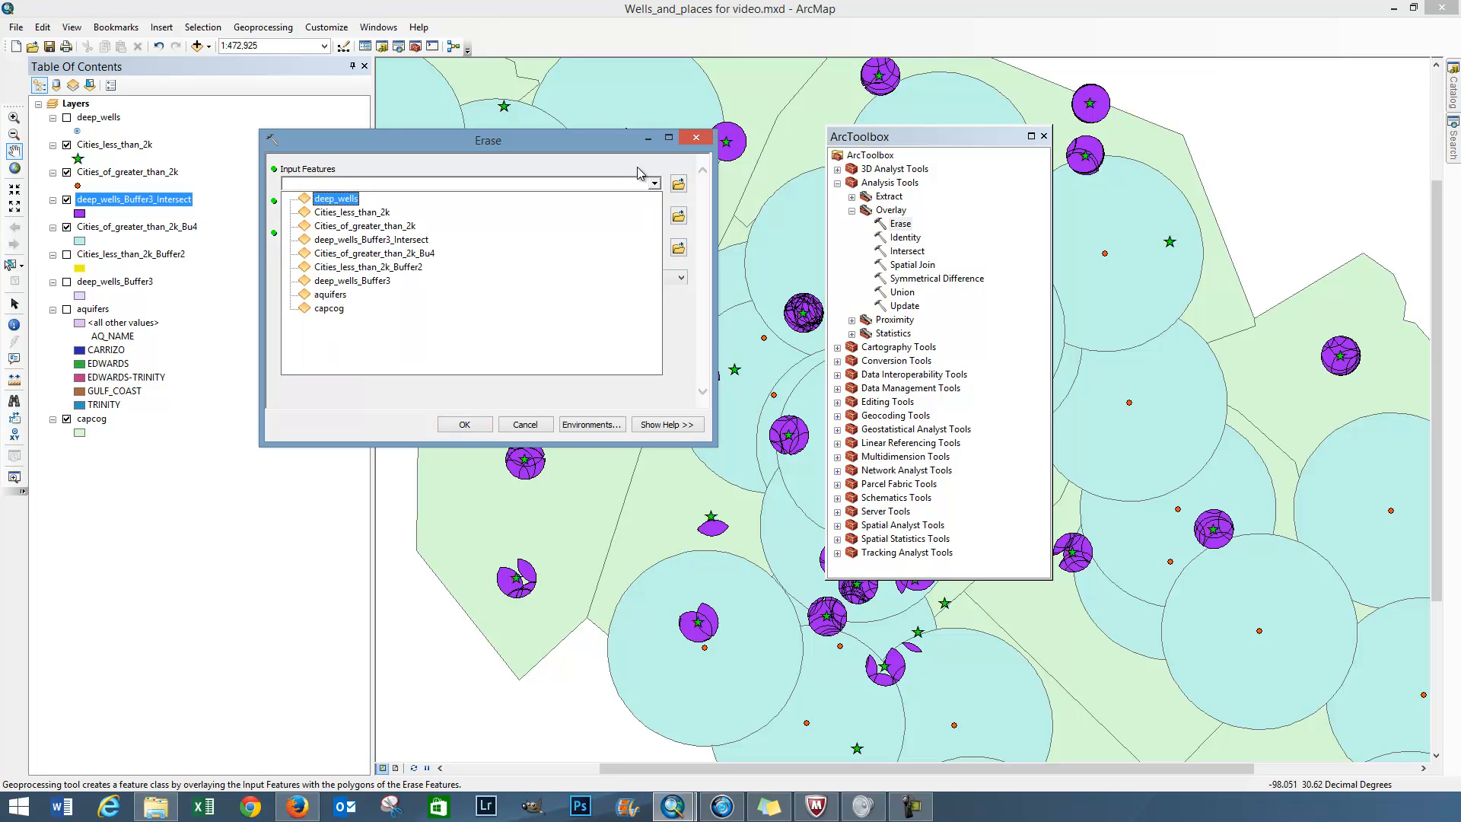
click(654, 184)
click(655, 185)
click(378, 242)
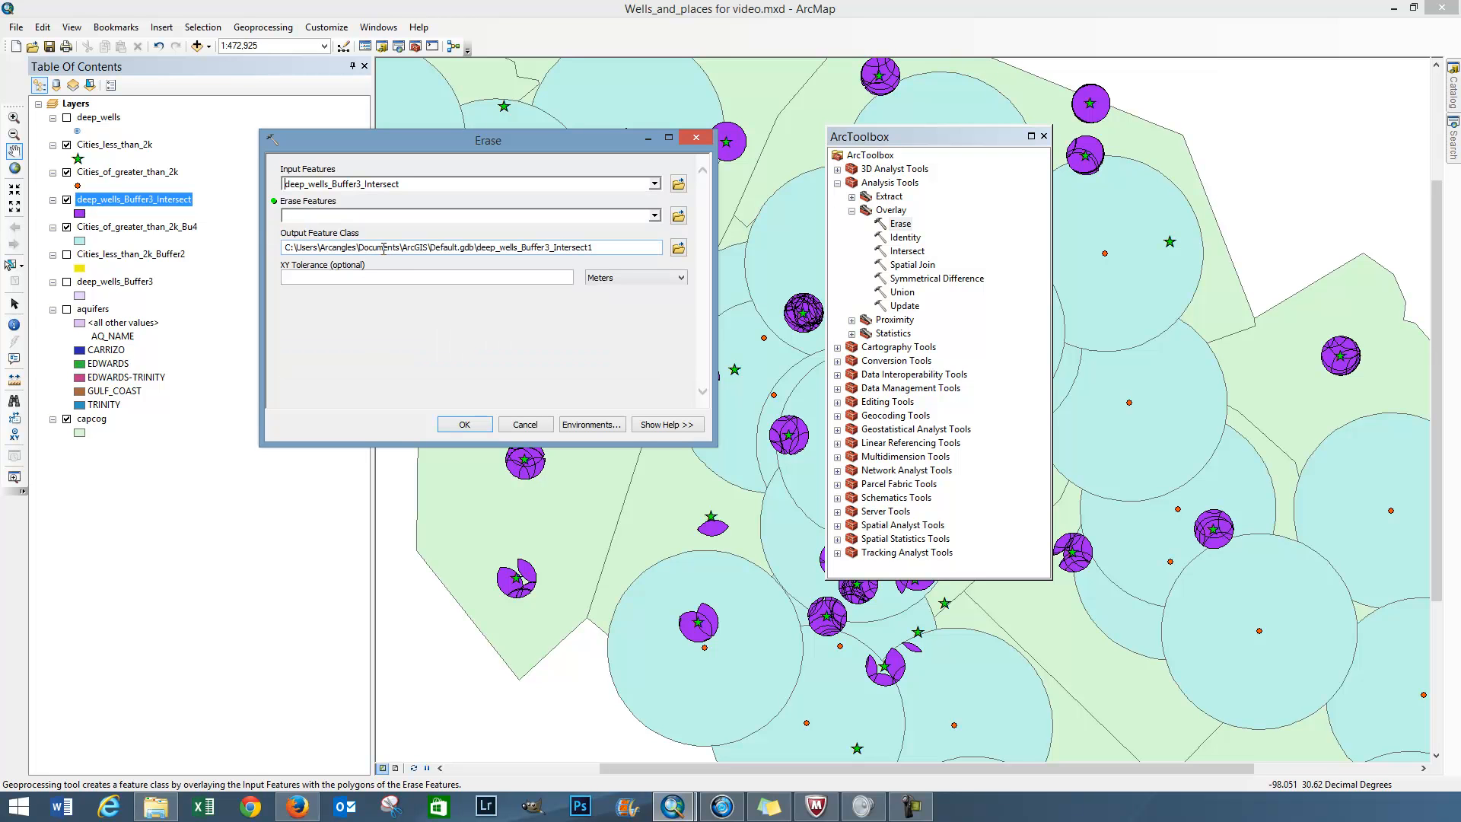
click(654, 216)
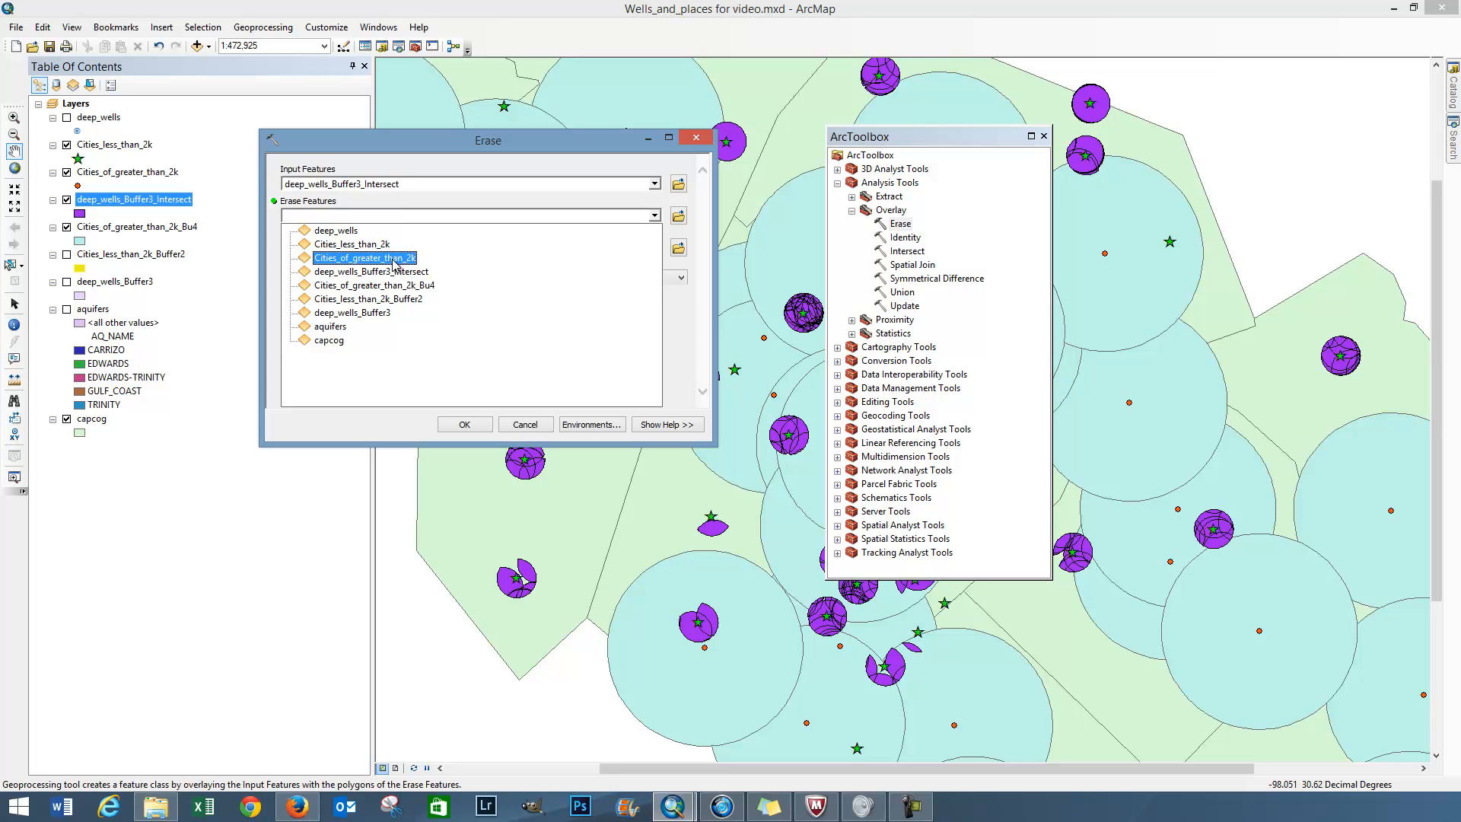
click(395, 285)
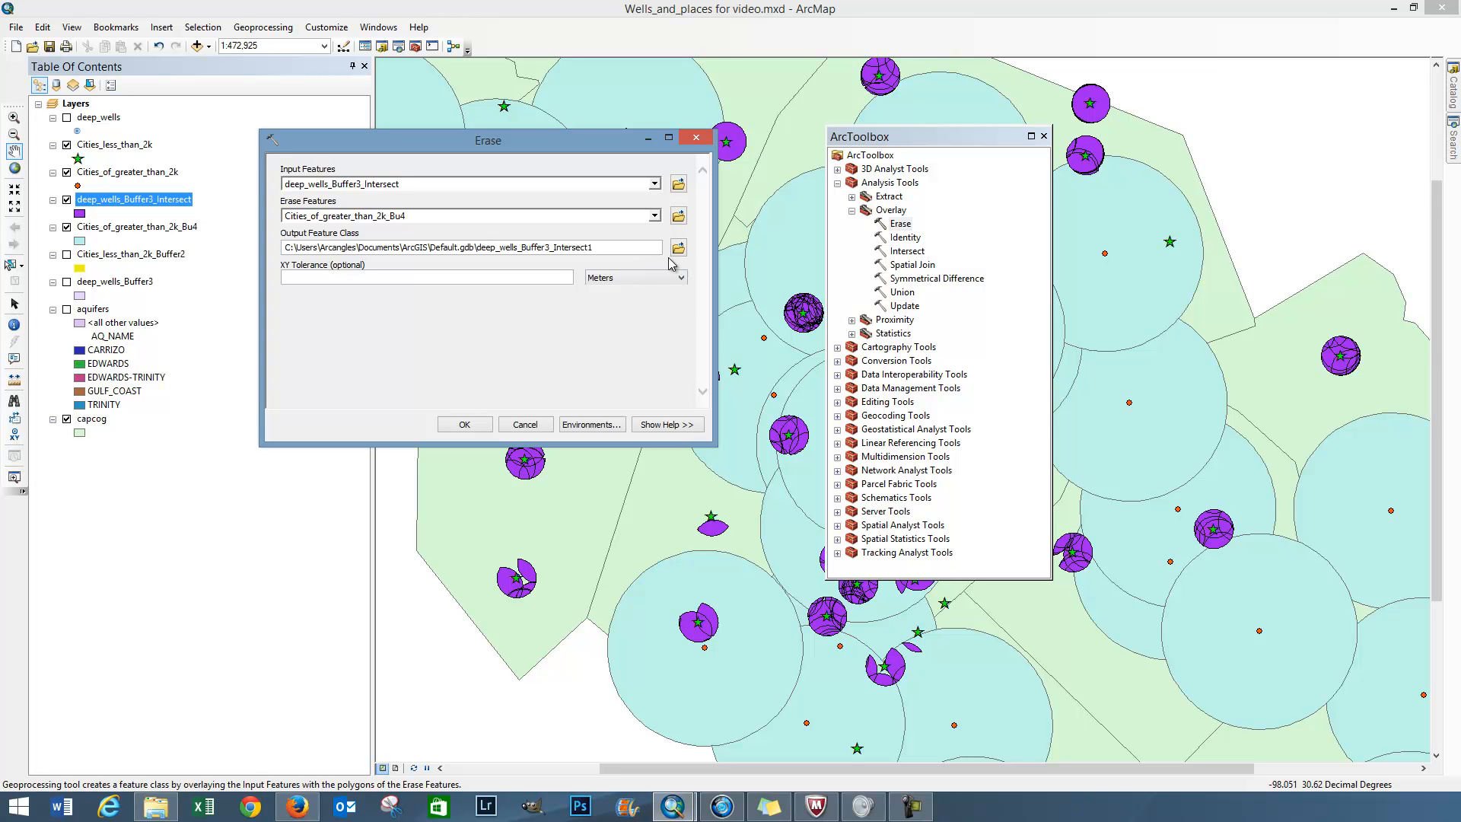
click(465, 425)
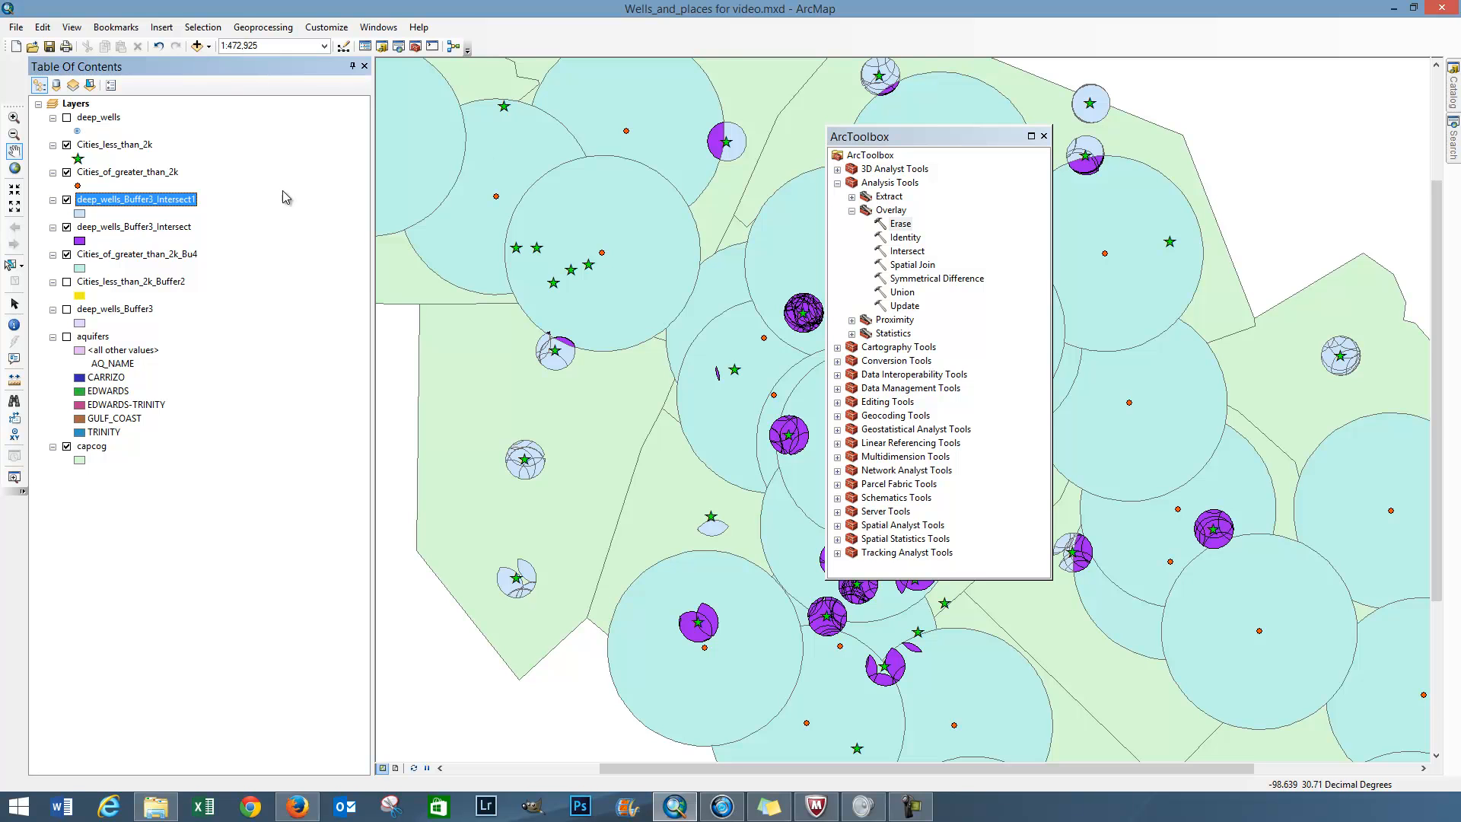
Step: Move ArcToolbox off the map, hide deep_wells_Buffer3_Intersect and Cities_of_greater_than_2k_Bu4, and show the deep_wells layer
click(66, 227)
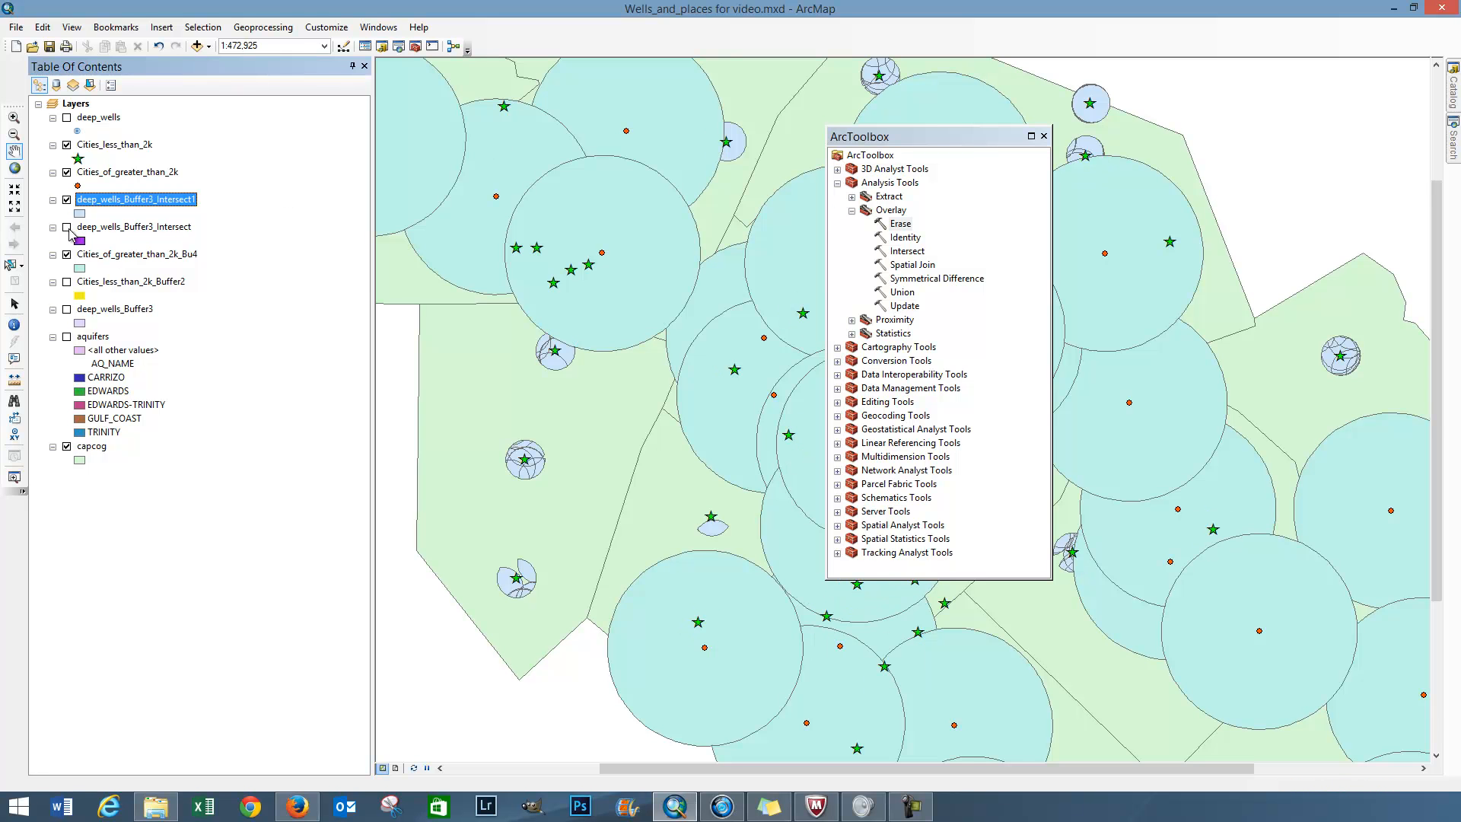
drag(961, 141, 1460, 153)
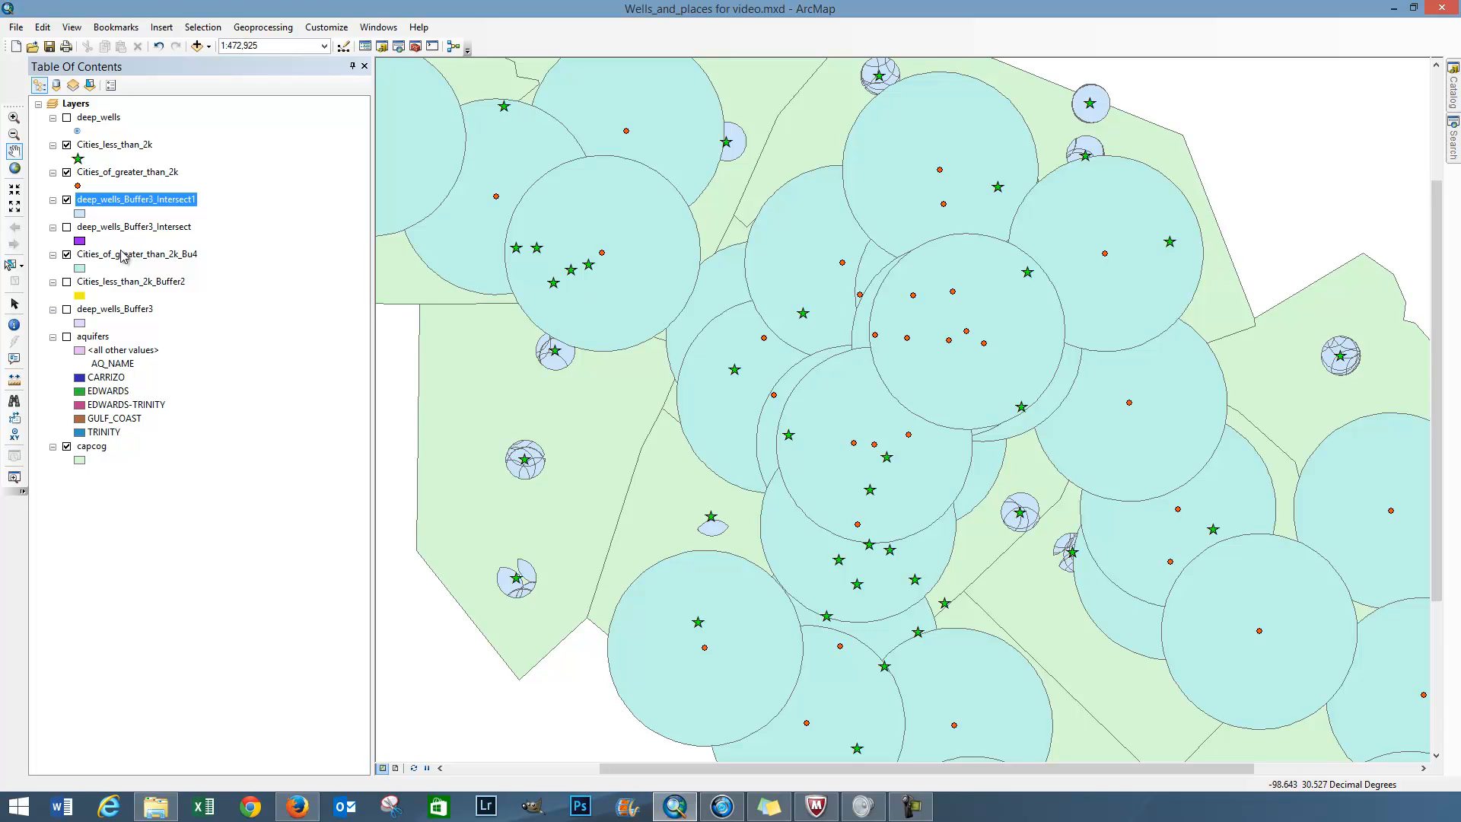
click(67, 255)
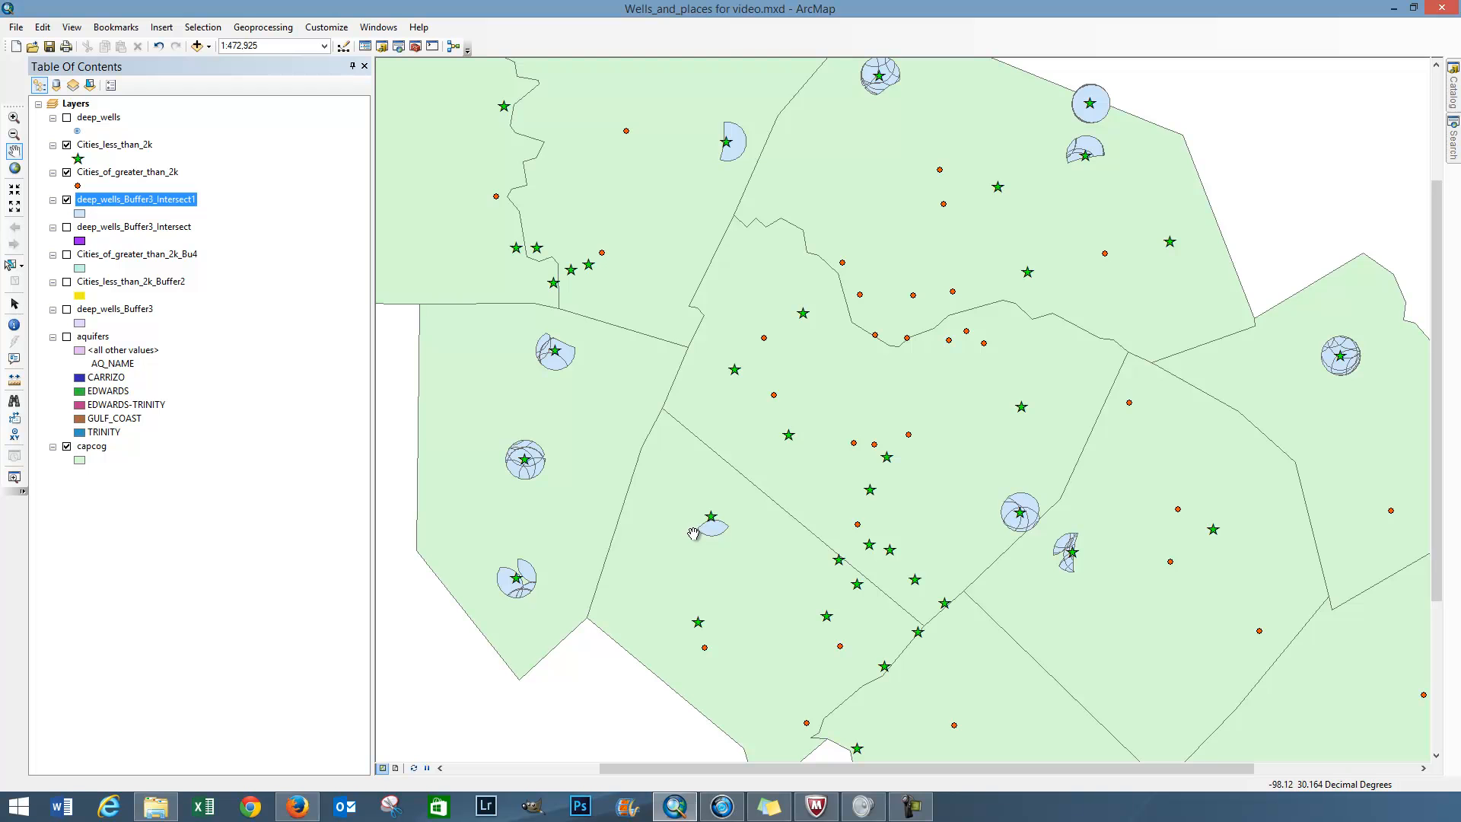
click(67, 118)
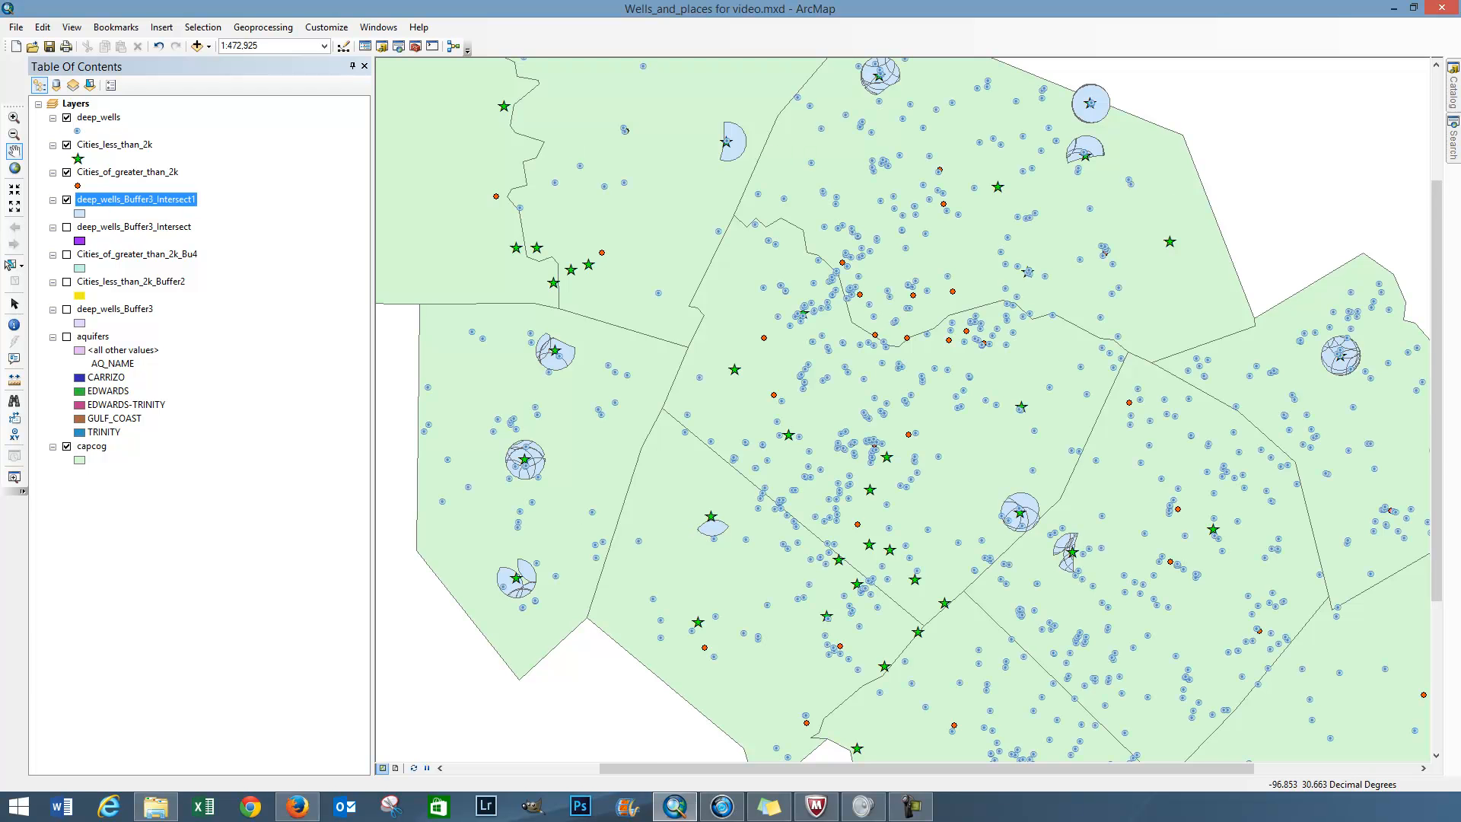
Step: Check the purchase criteria in the sticky note, clear it off the map, and show the aquifers layer
click(769, 807)
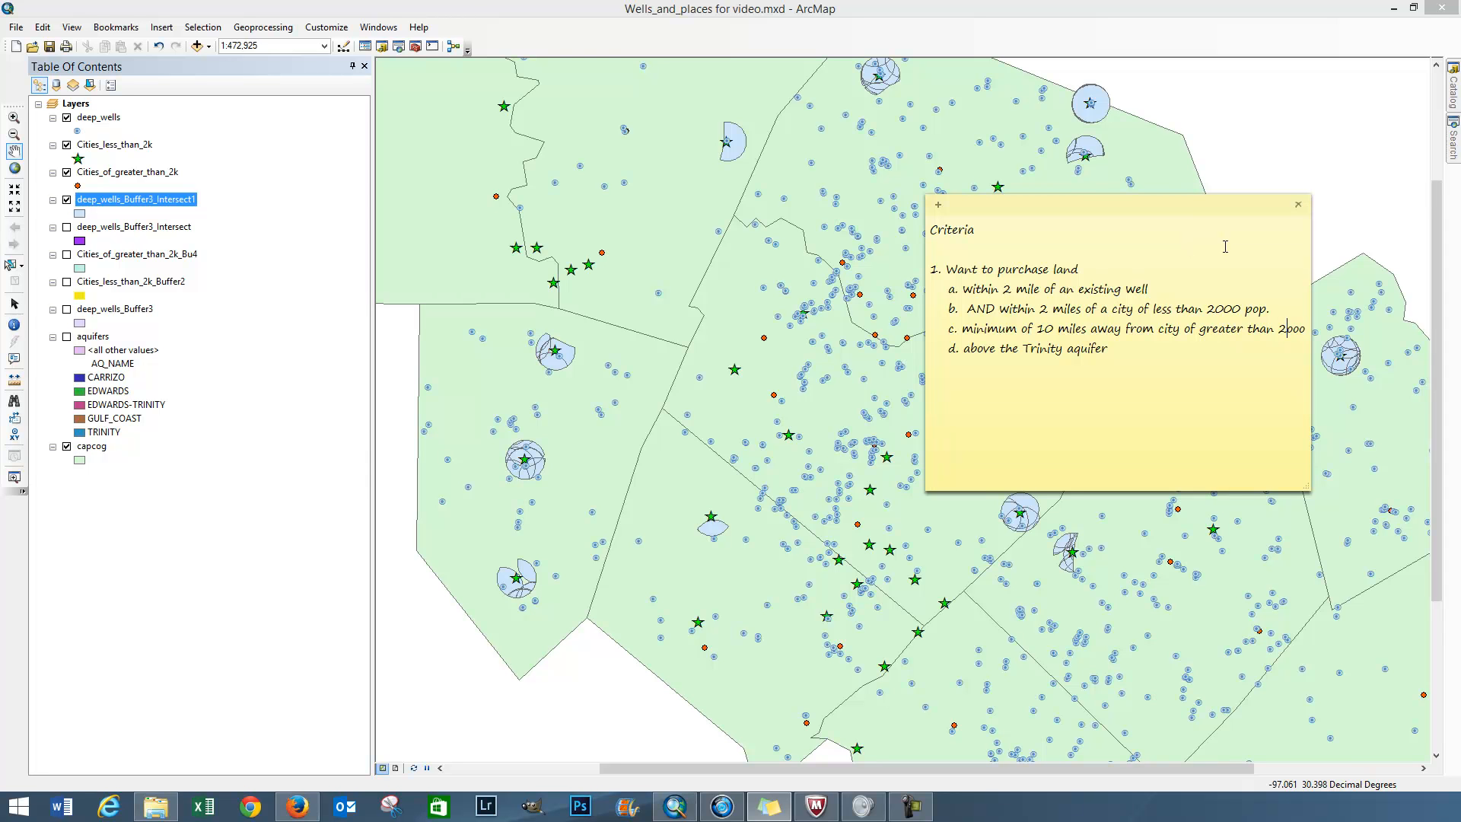
drag(1134, 209, 1460, 212)
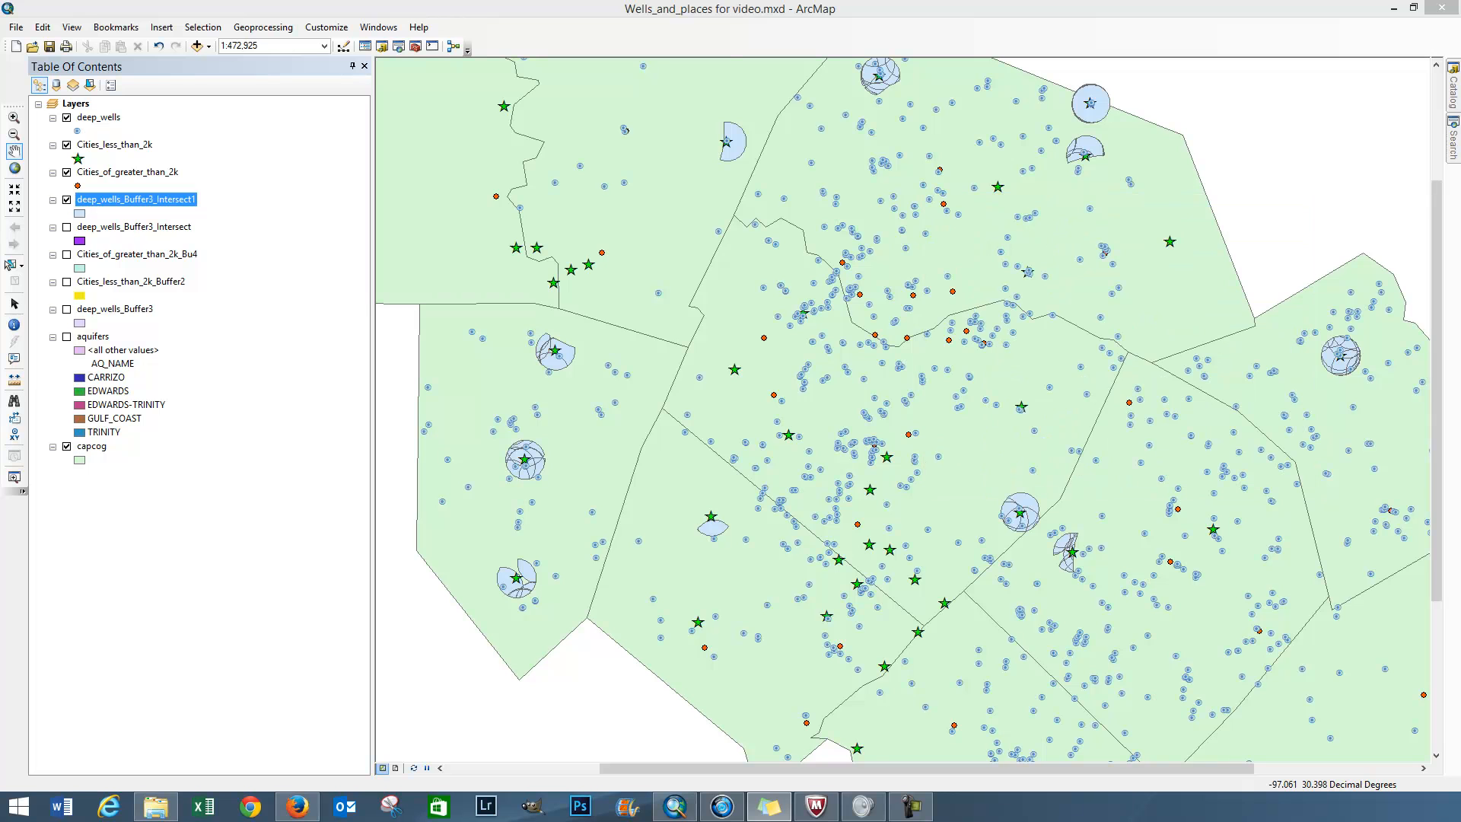
click(67, 337)
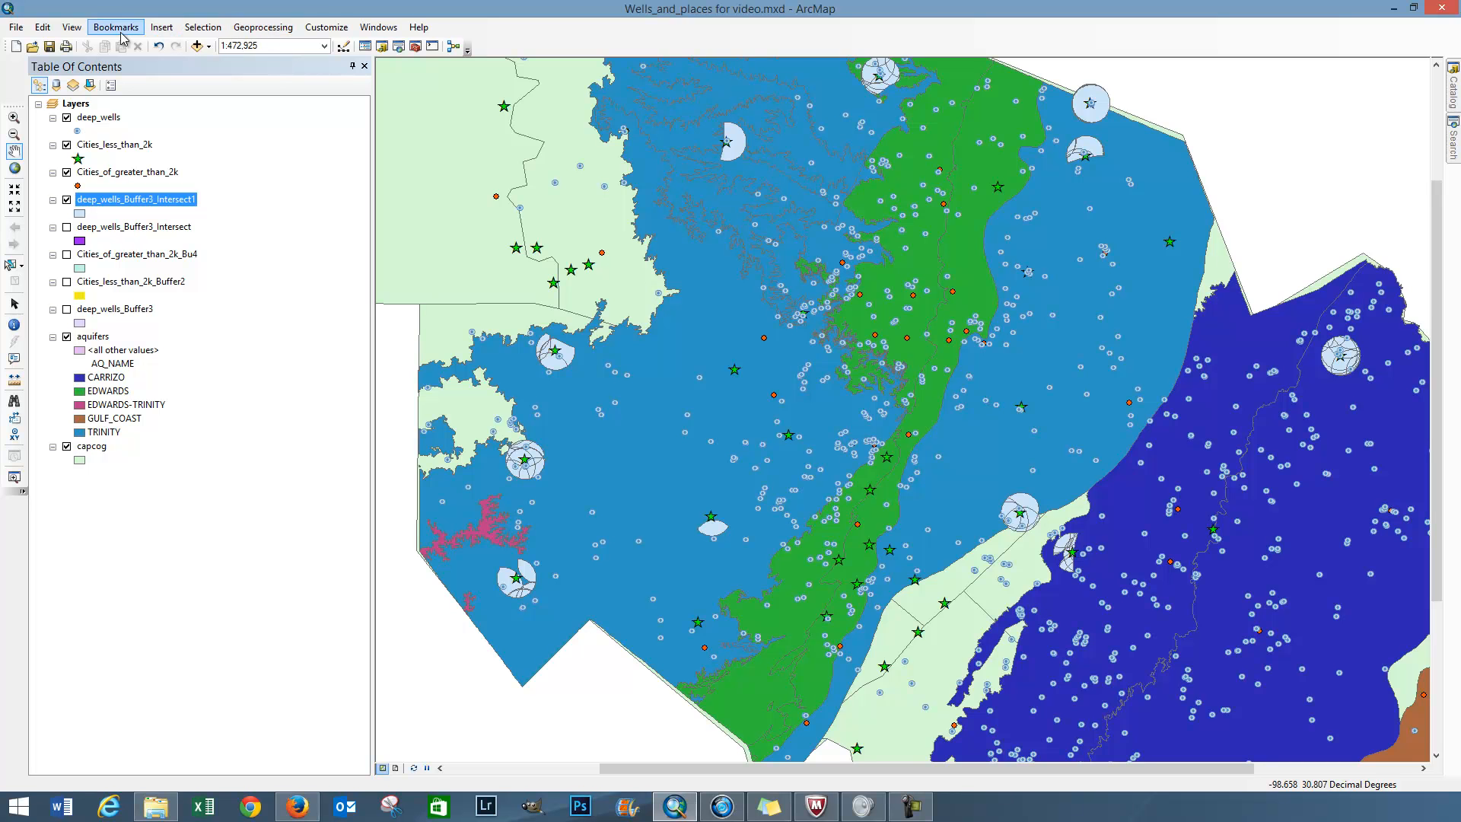
click(202, 28)
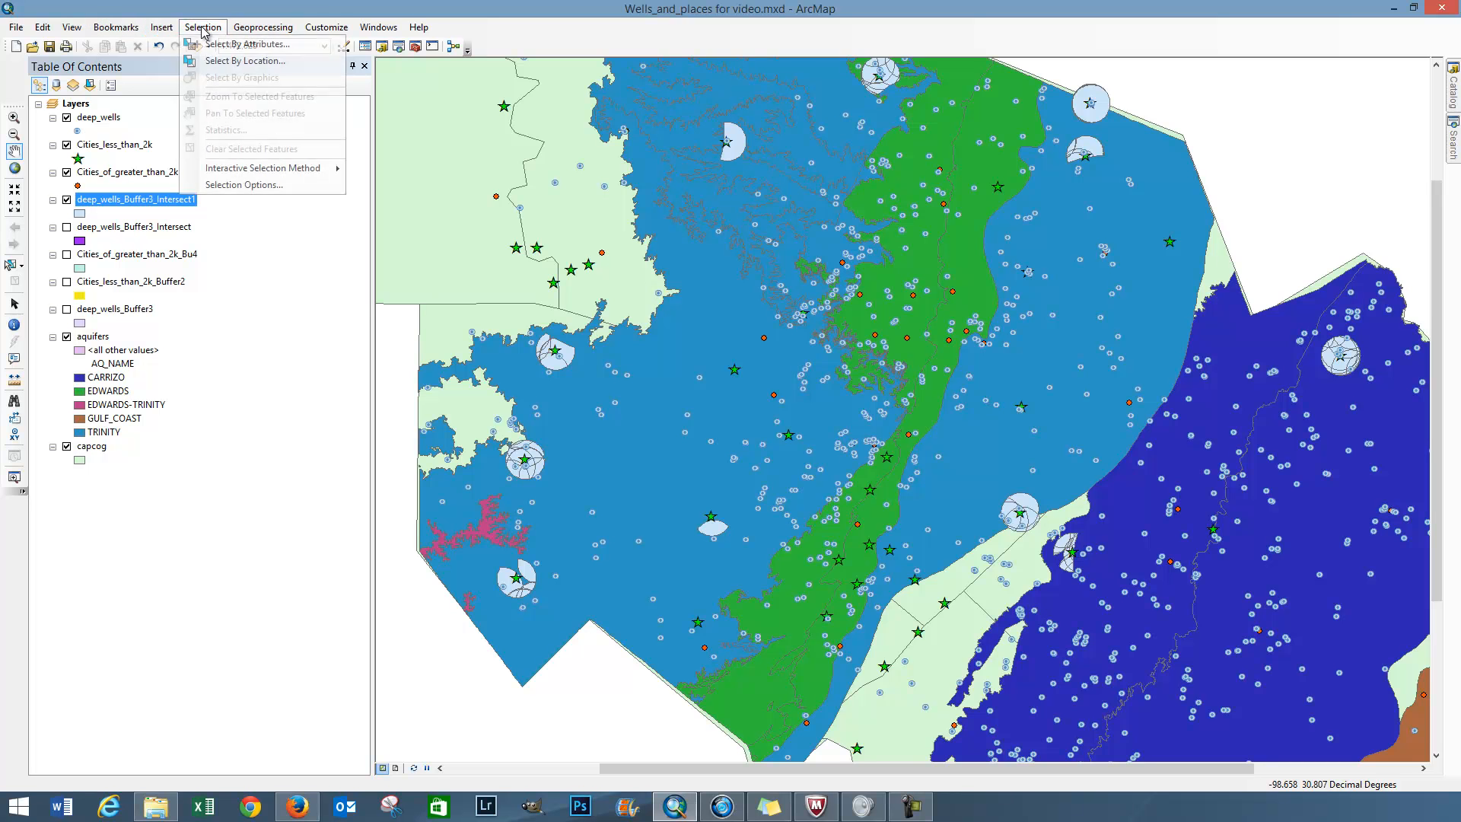
click(220, 61)
drag(175, 27, 219, 219)
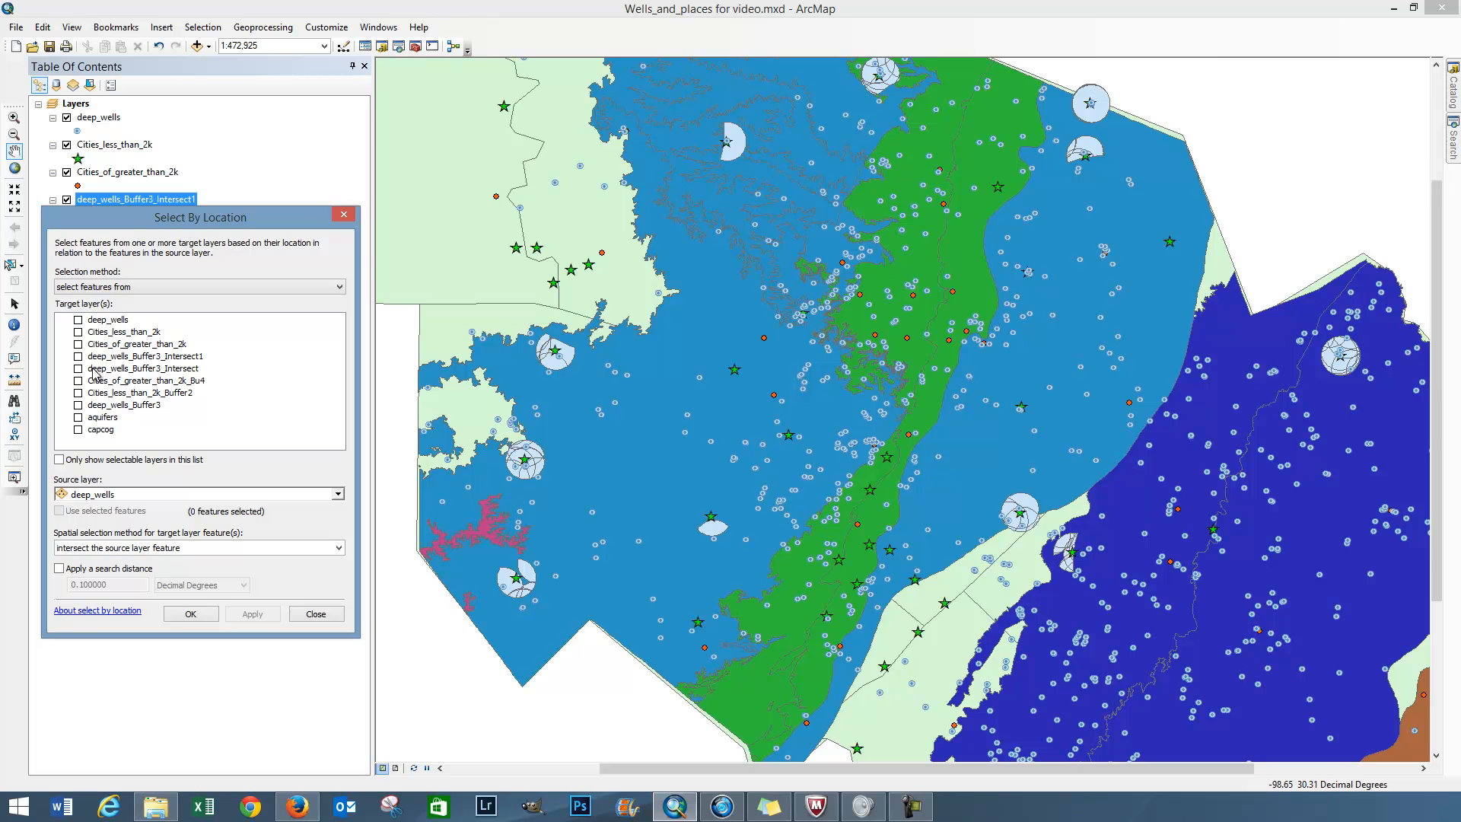
drag(149, 220, 390, 200)
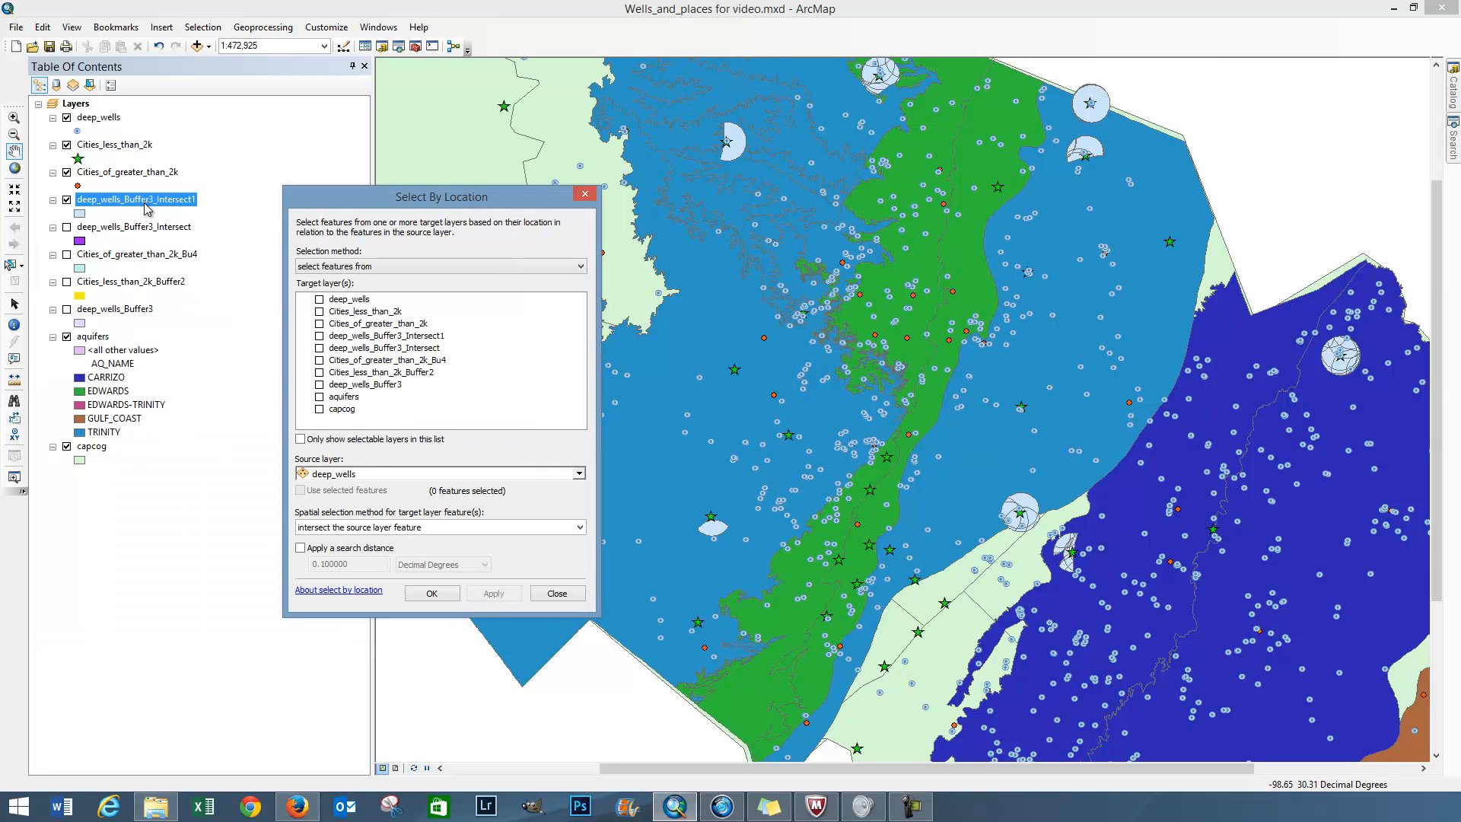
click(320, 336)
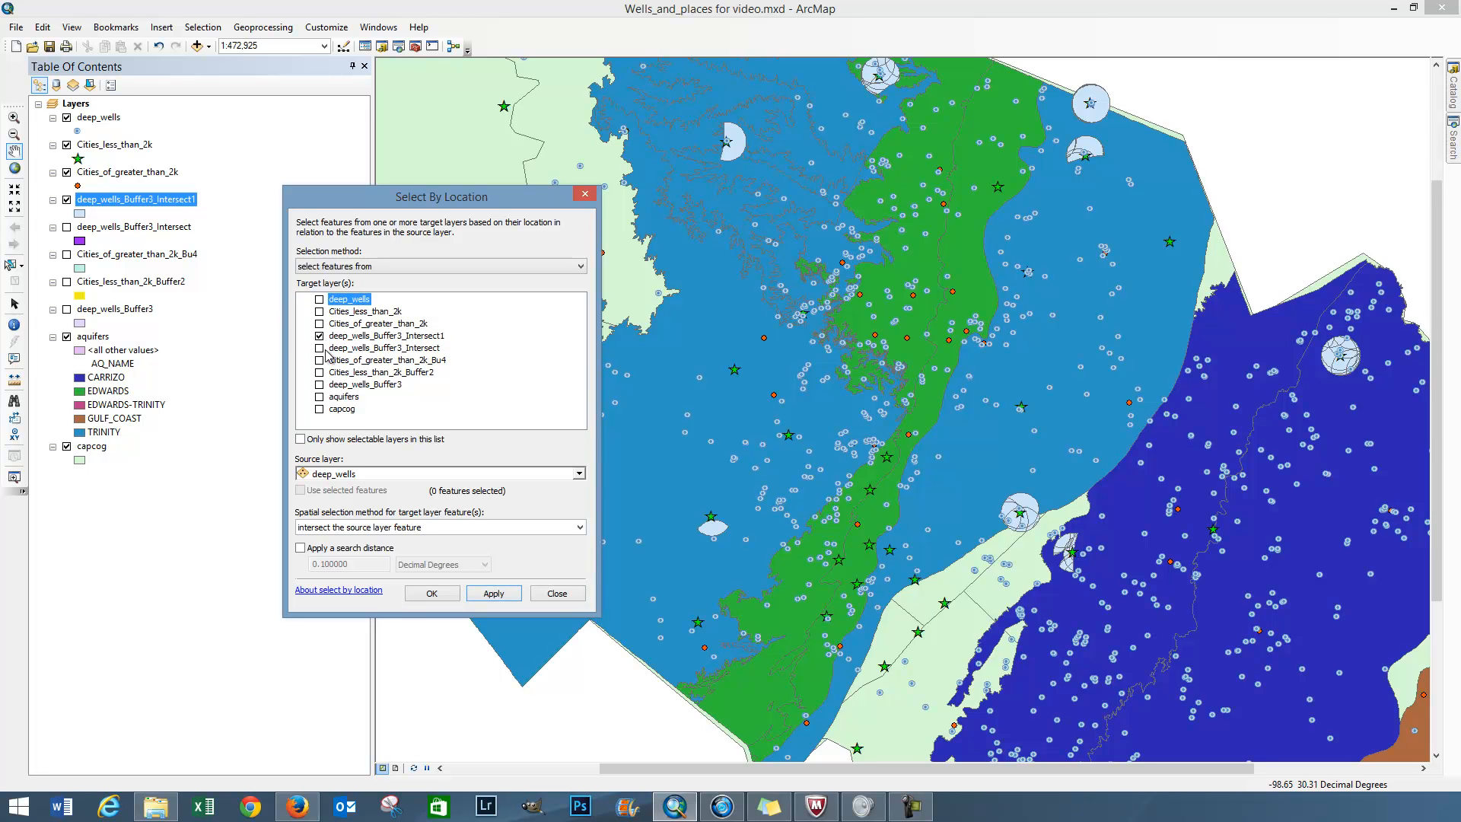
click(404, 474)
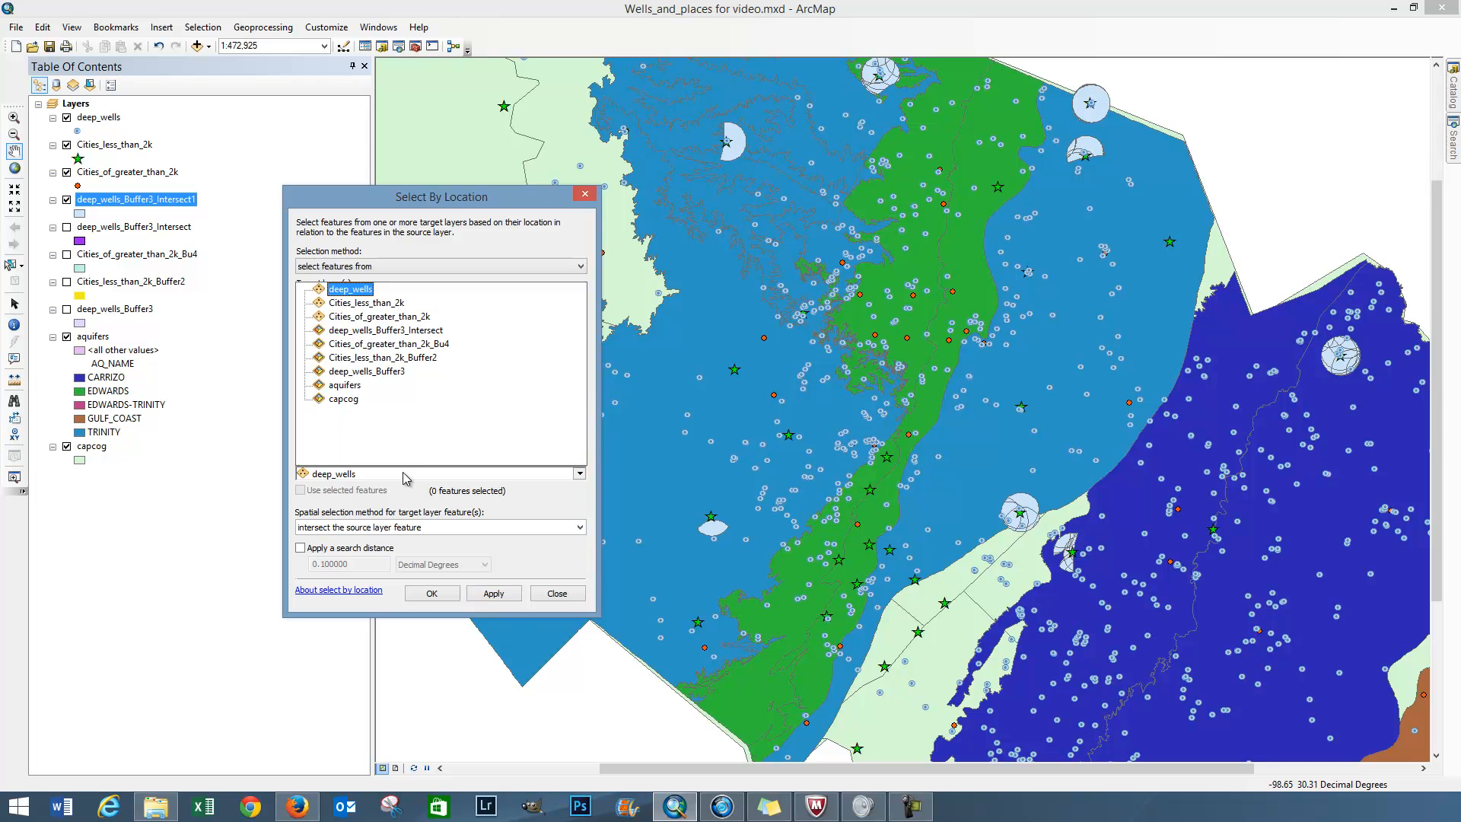
click(362, 386)
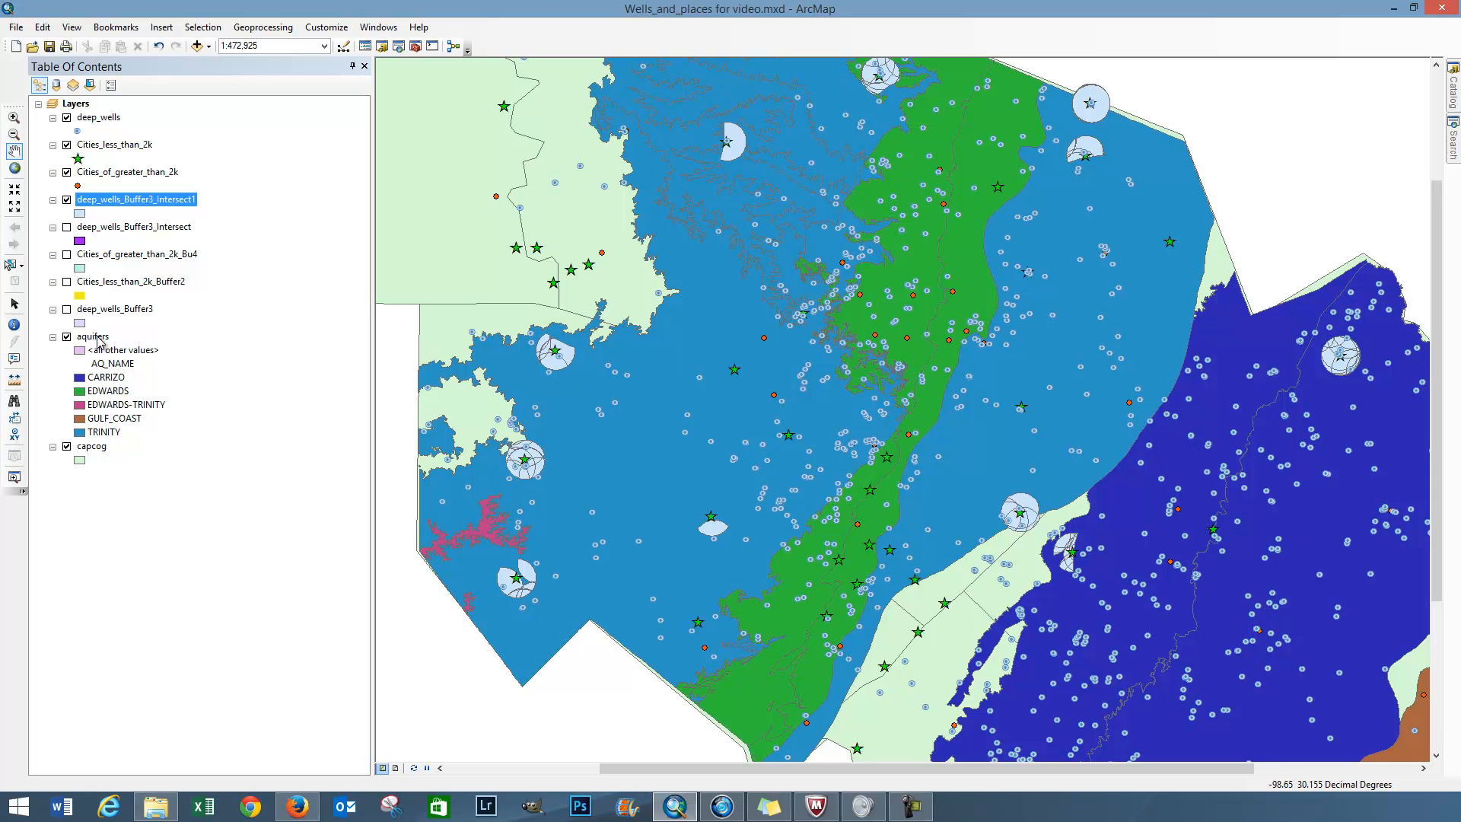
Step: Try to select the Trinity aquifer by picking a polygon of the aquifers layer on the map, and clear the selection
click(95, 337)
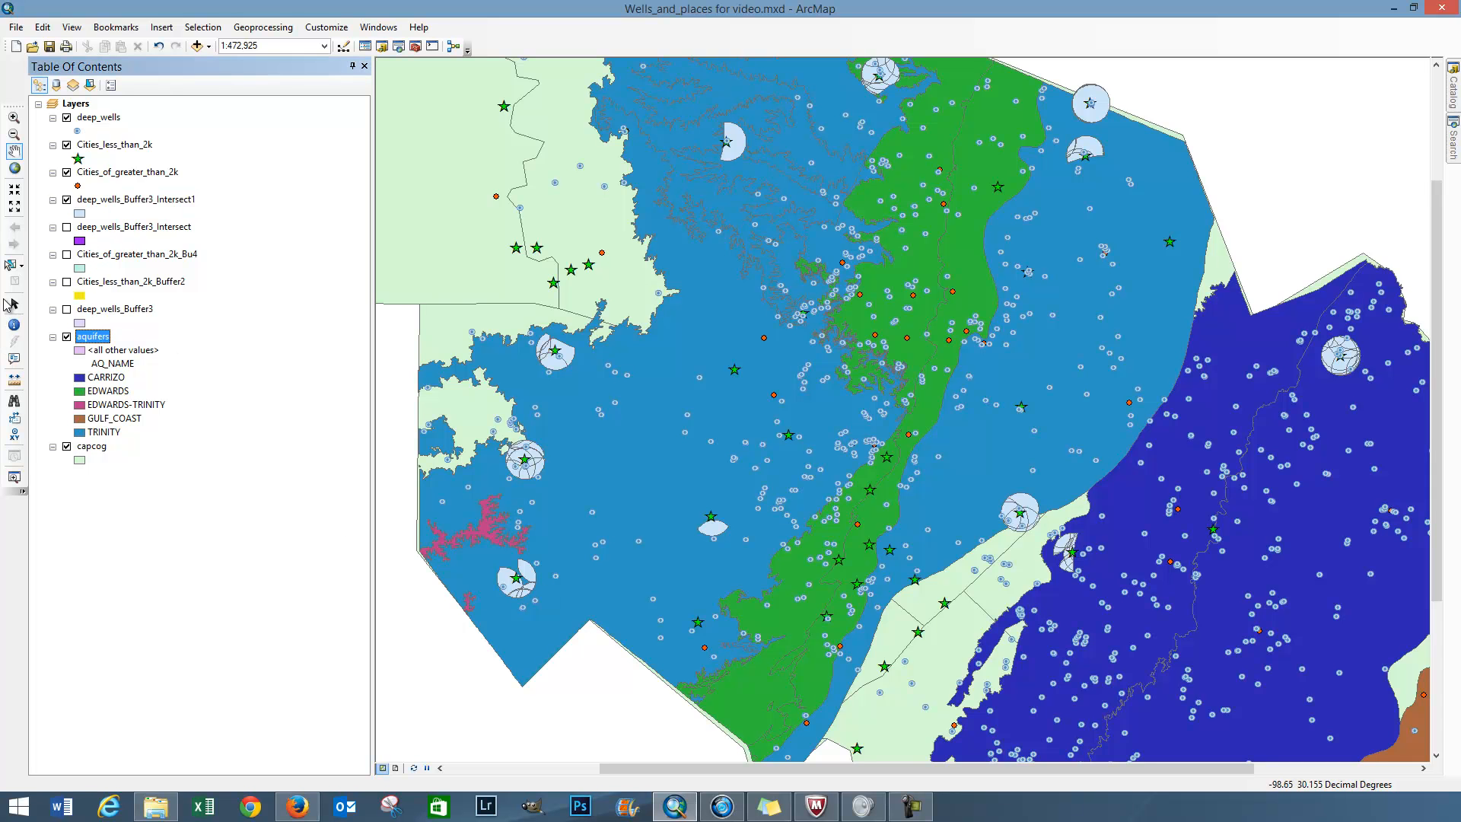
click(11, 264)
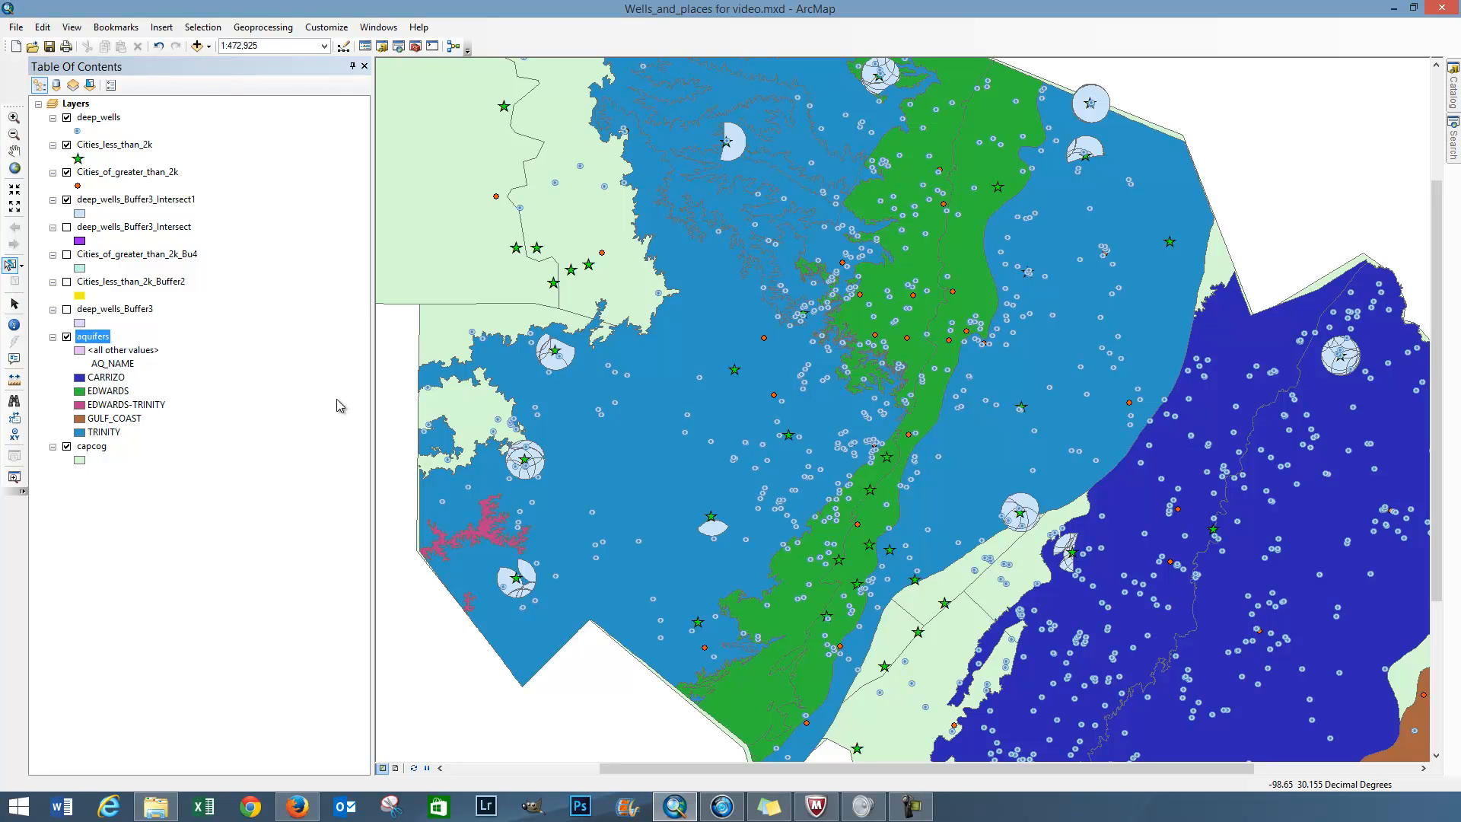
click(593, 450)
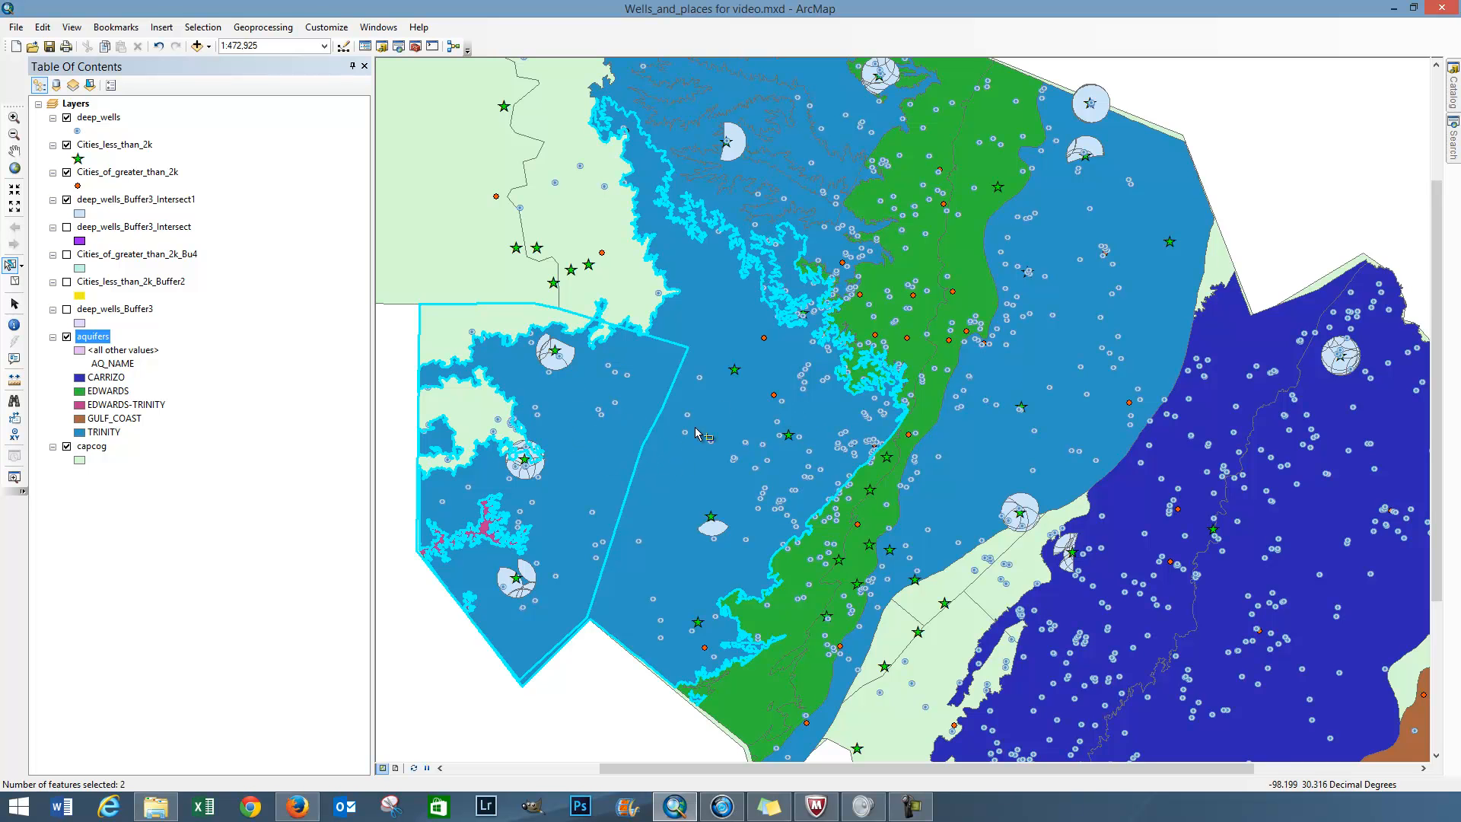
click(15, 281)
Step: Select features of the aquifers layer by attributes with the expression AQ_NAME = 'TRINITY'
click(202, 26)
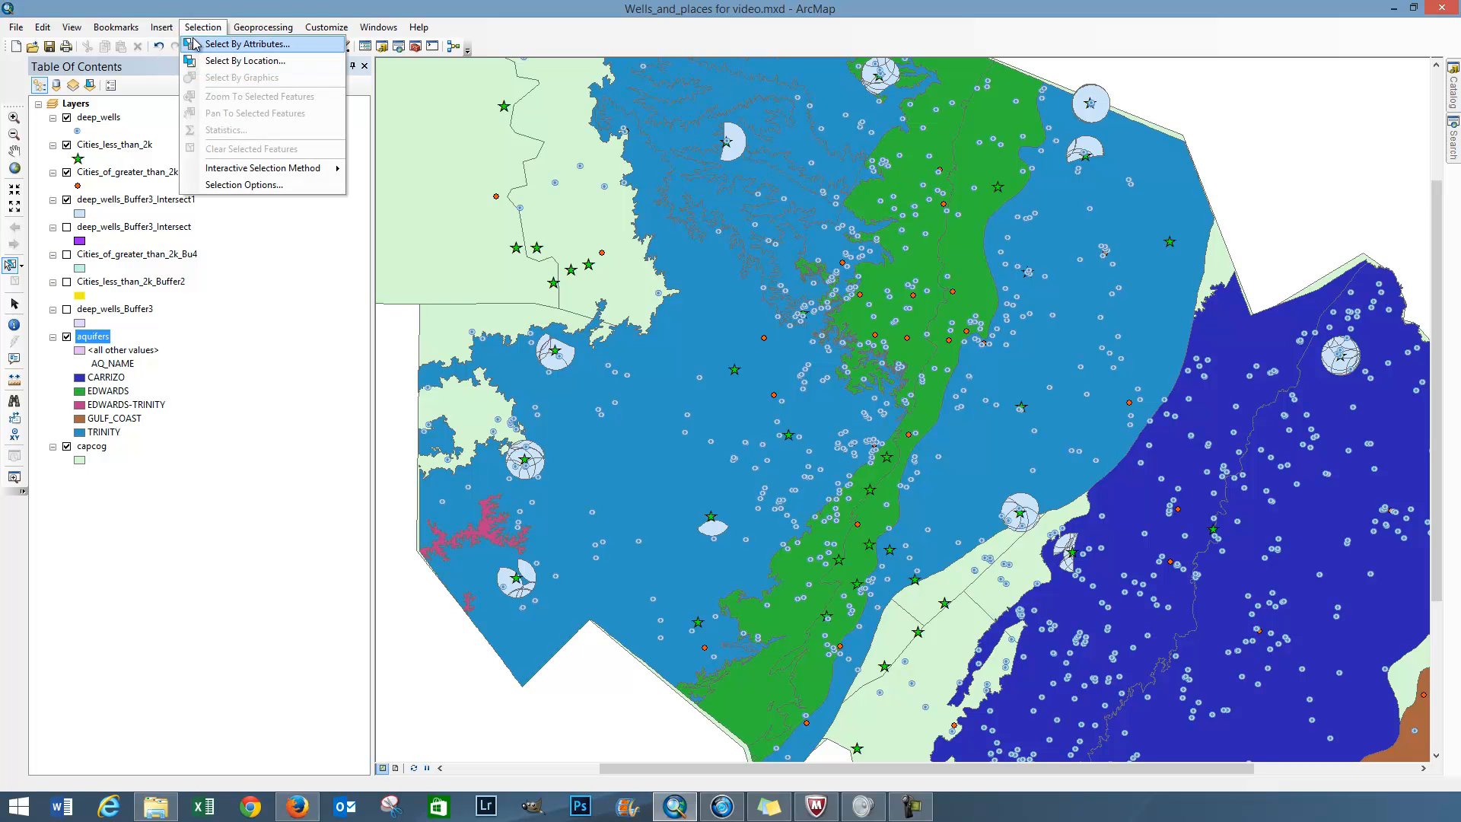
click(244, 43)
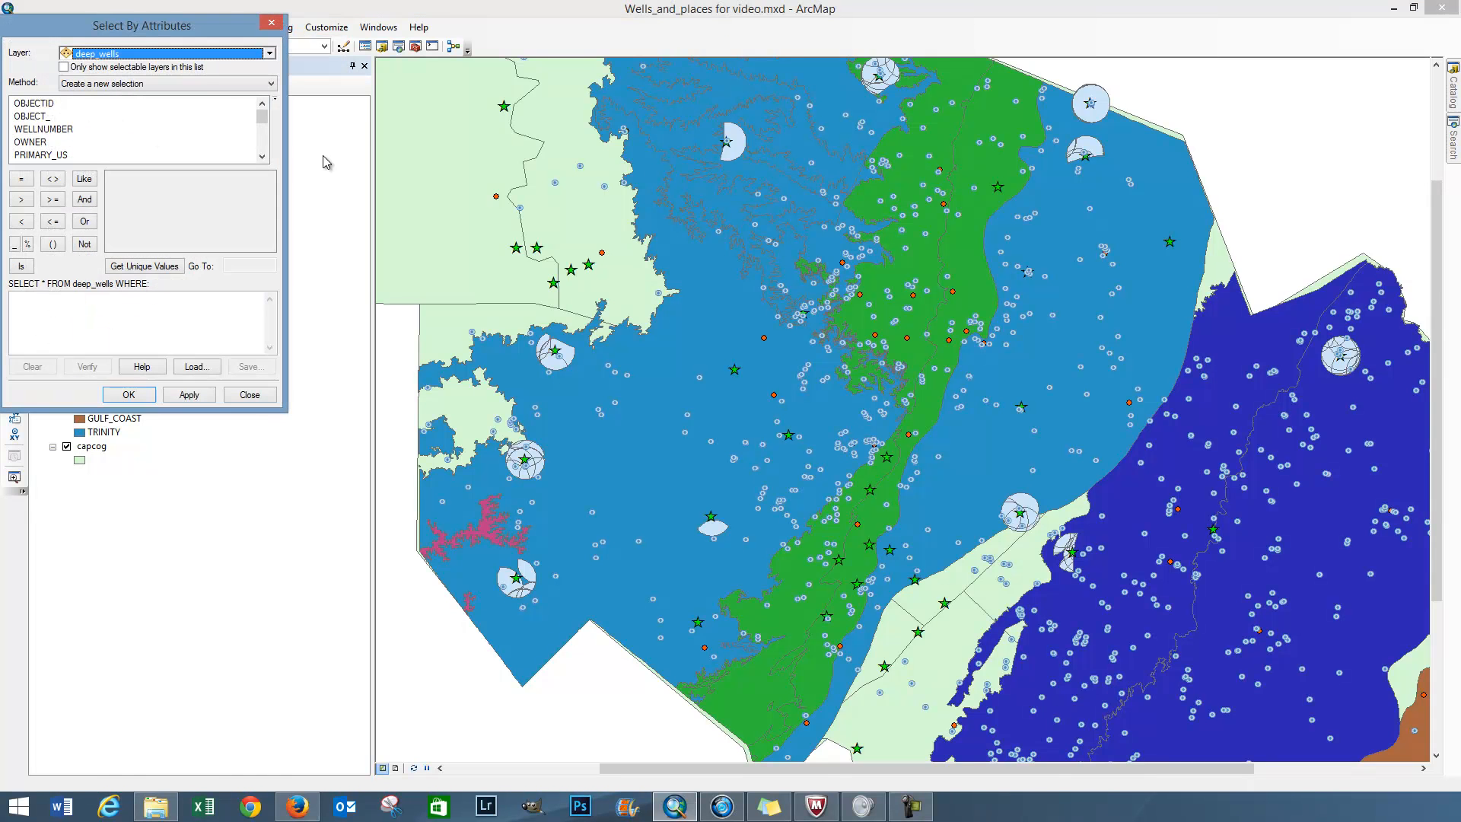
drag(156, 33, 329, 87)
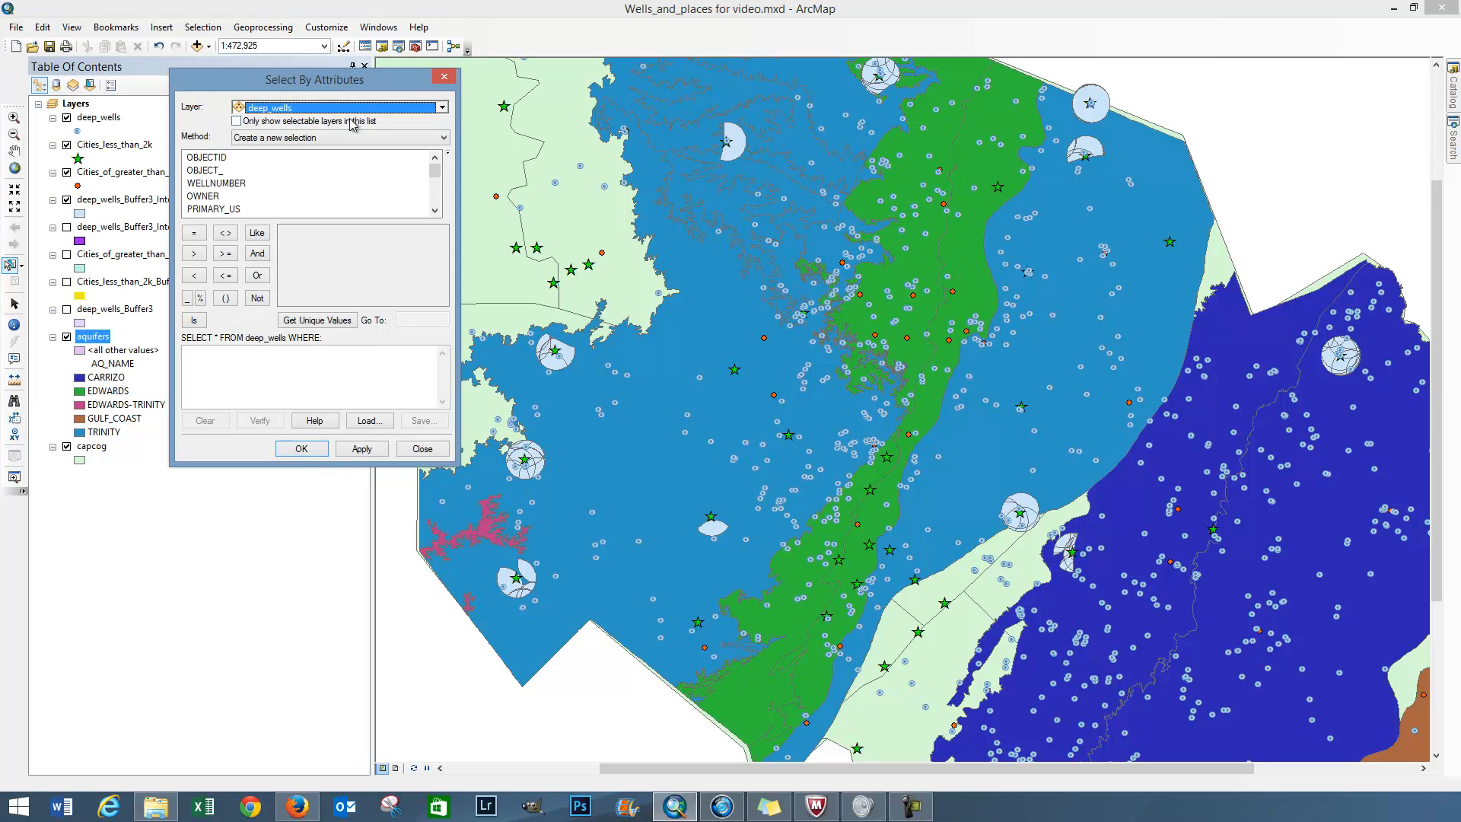
click(354, 108)
click(323, 232)
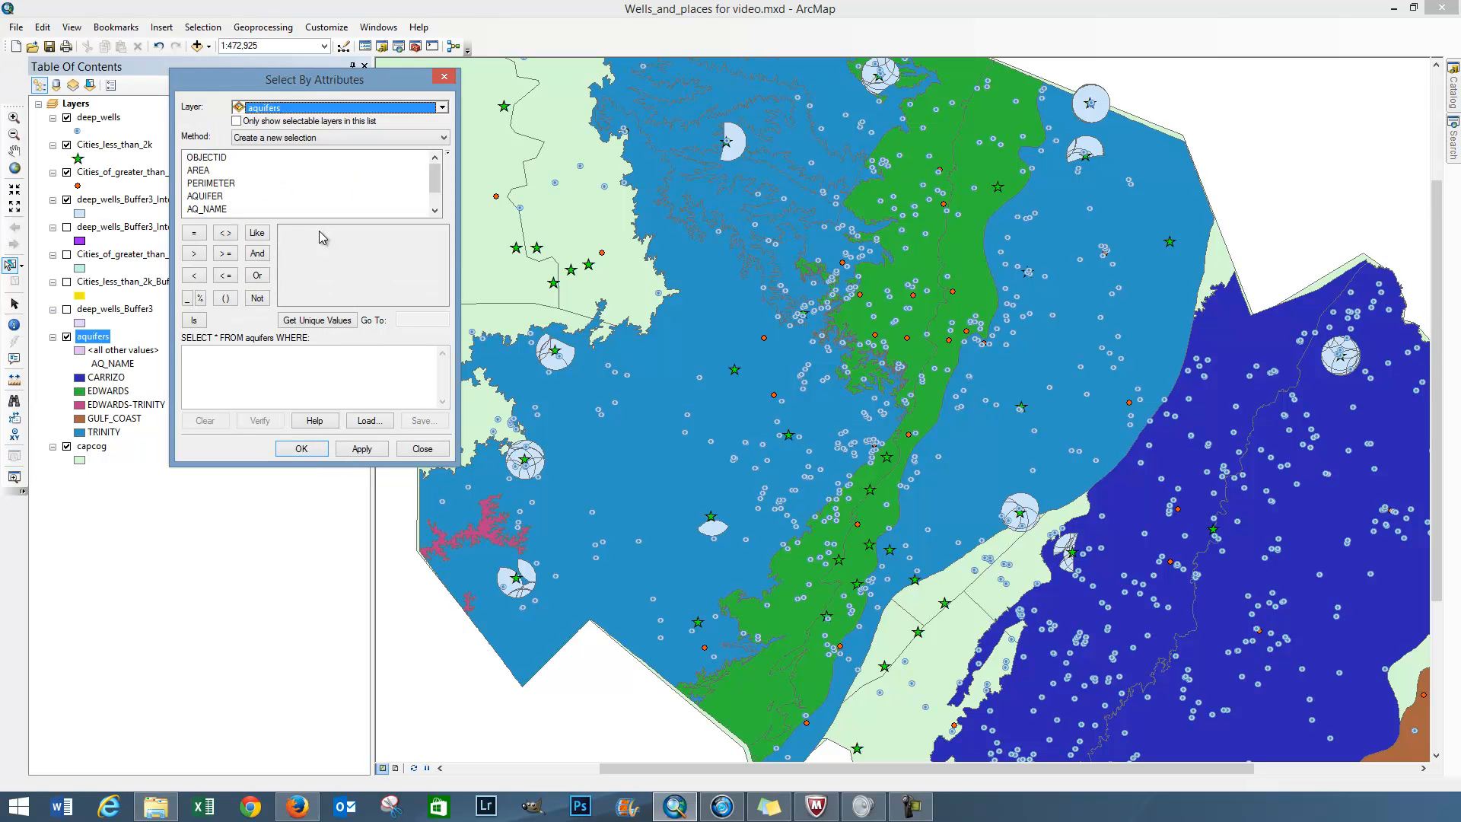
double_click(215, 209)
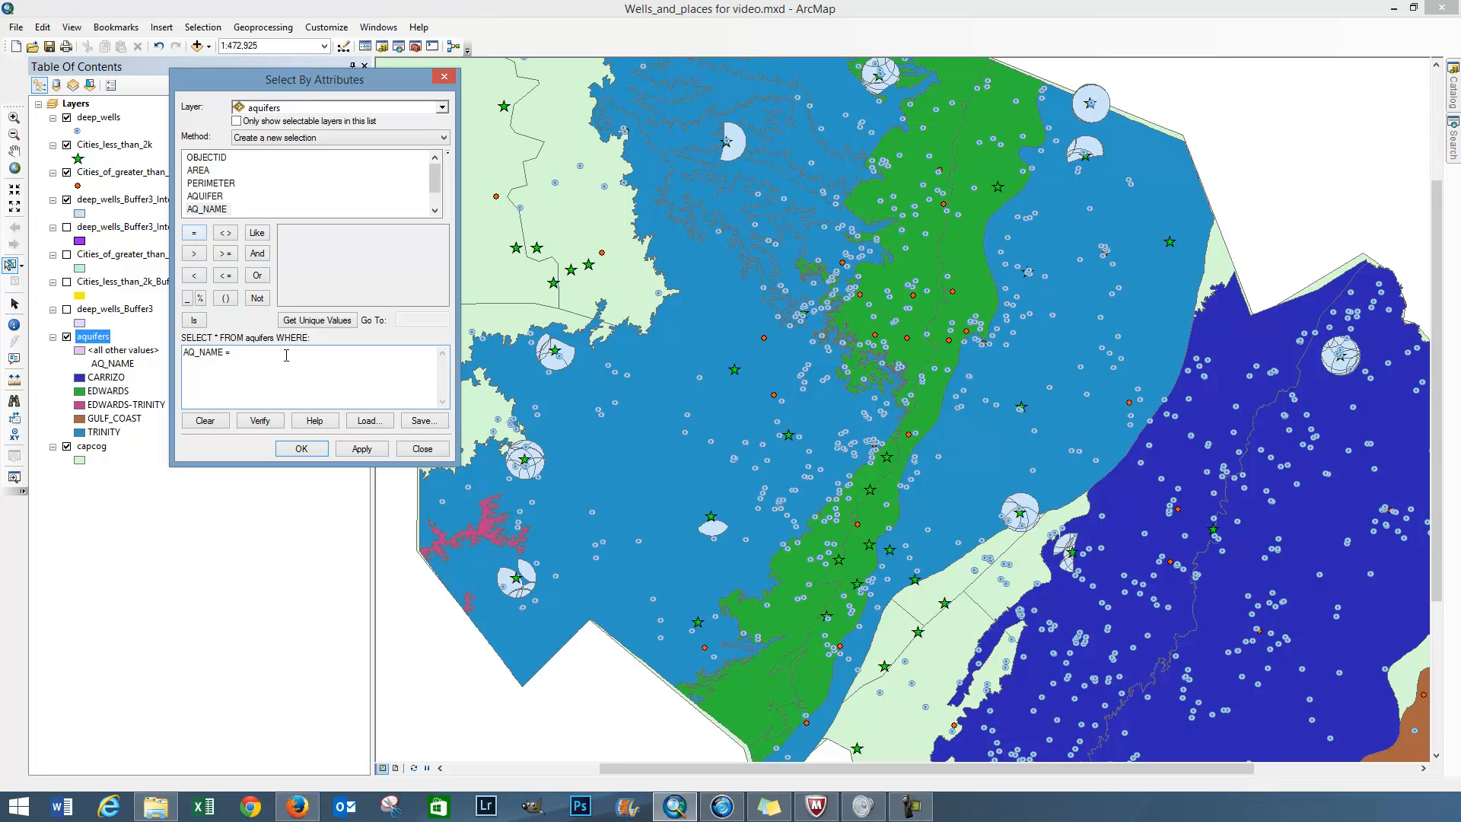
click(320, 322)
double_click(309, 284)
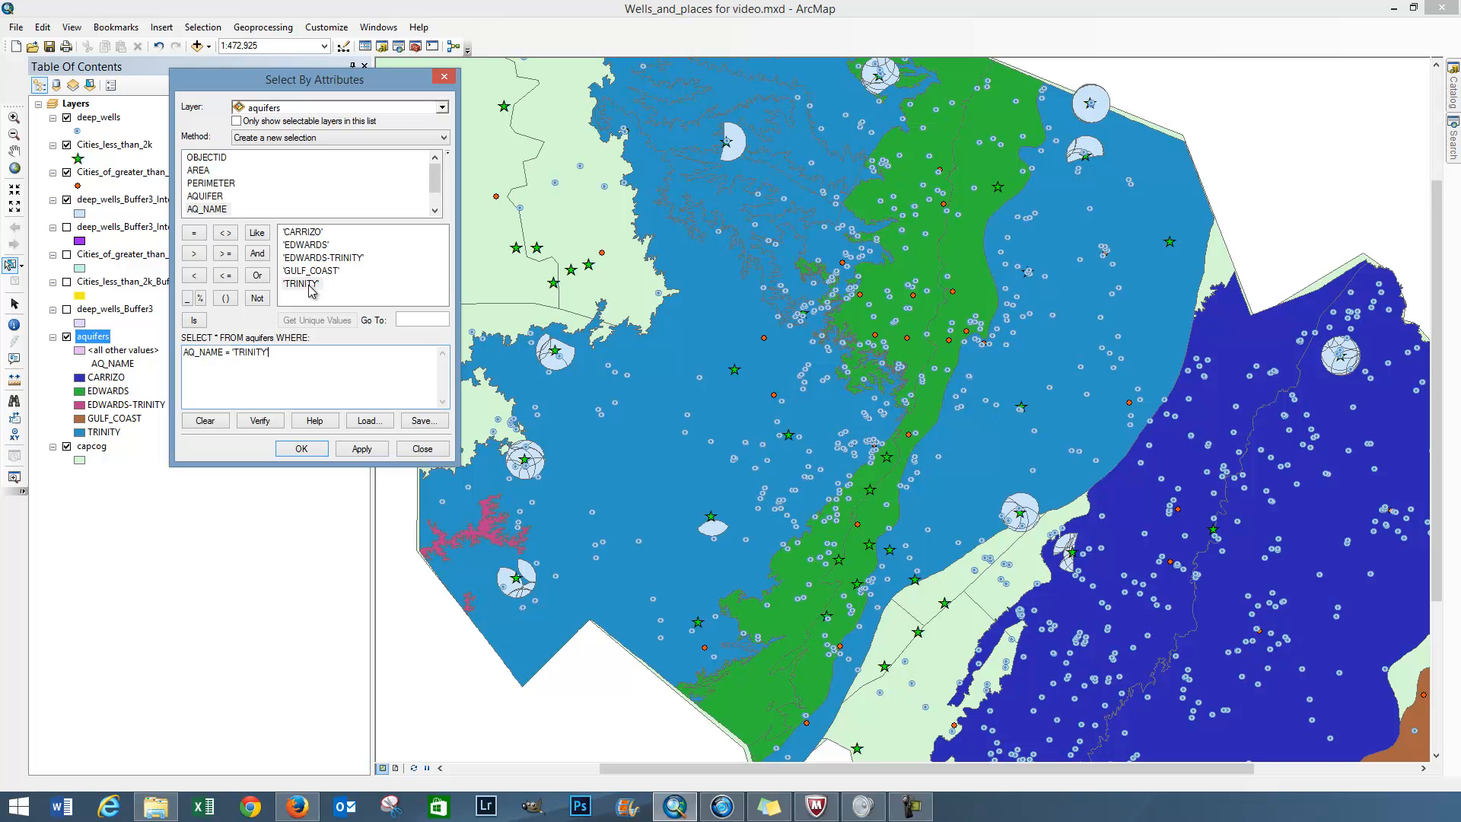
click(302, 448)
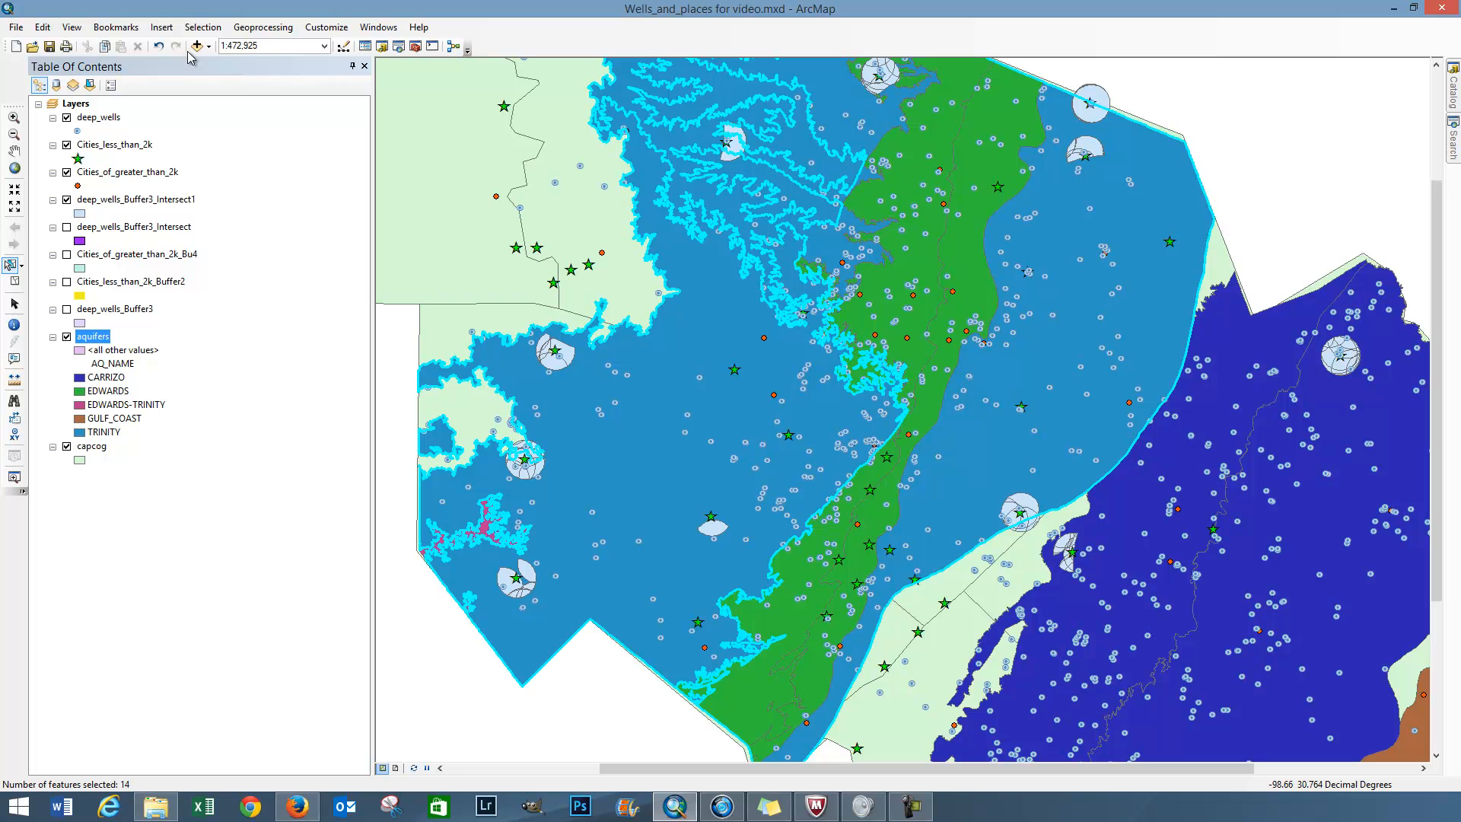
Step: Try selecting by location the deep_wells_Buffer3_Intersect1 features that intersect the selected aquifers features, and clear the selection
click(202, 27)
click(207, 62)
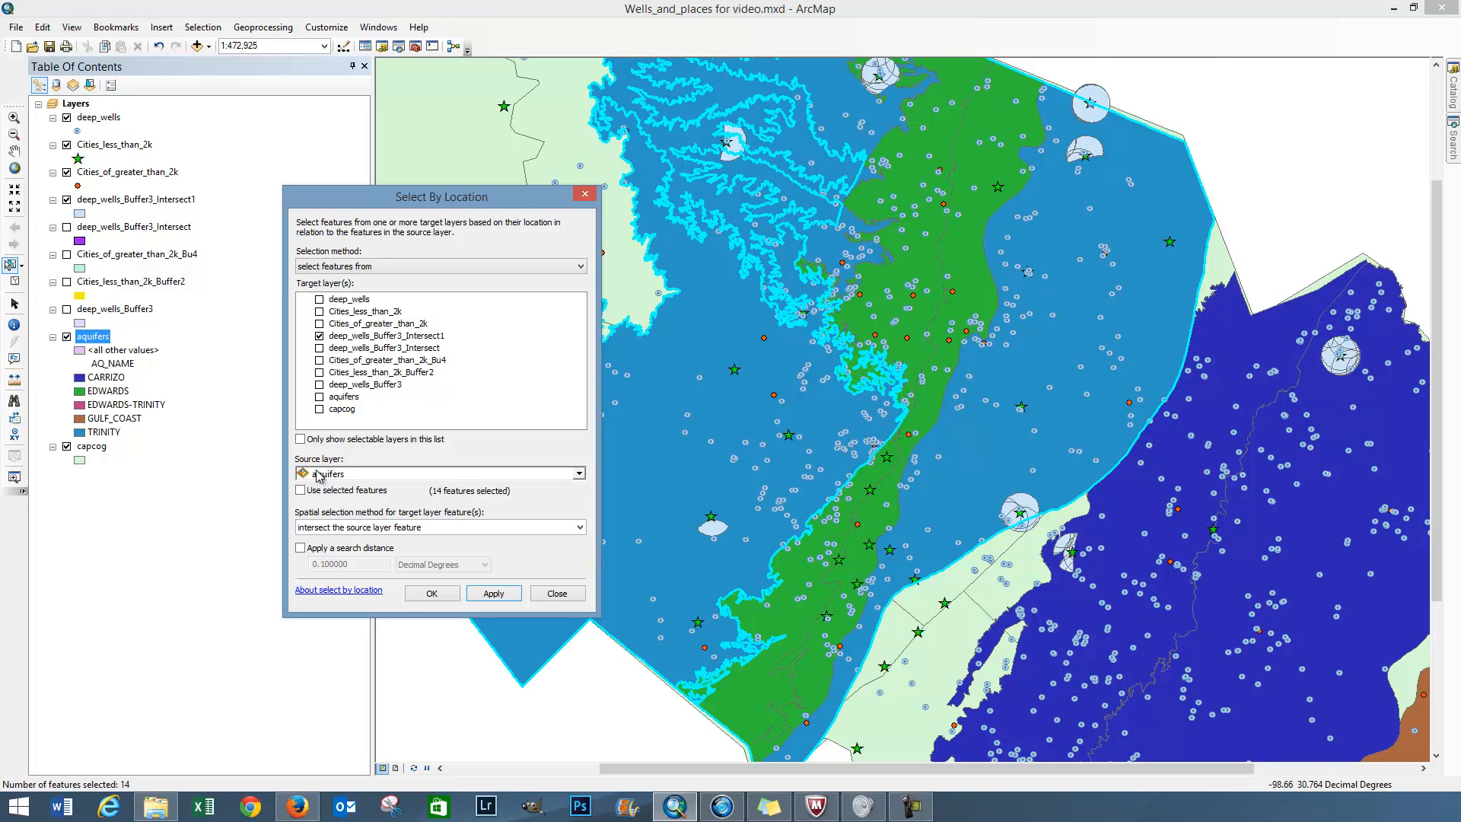
click(300, 491)
click(432, 593)
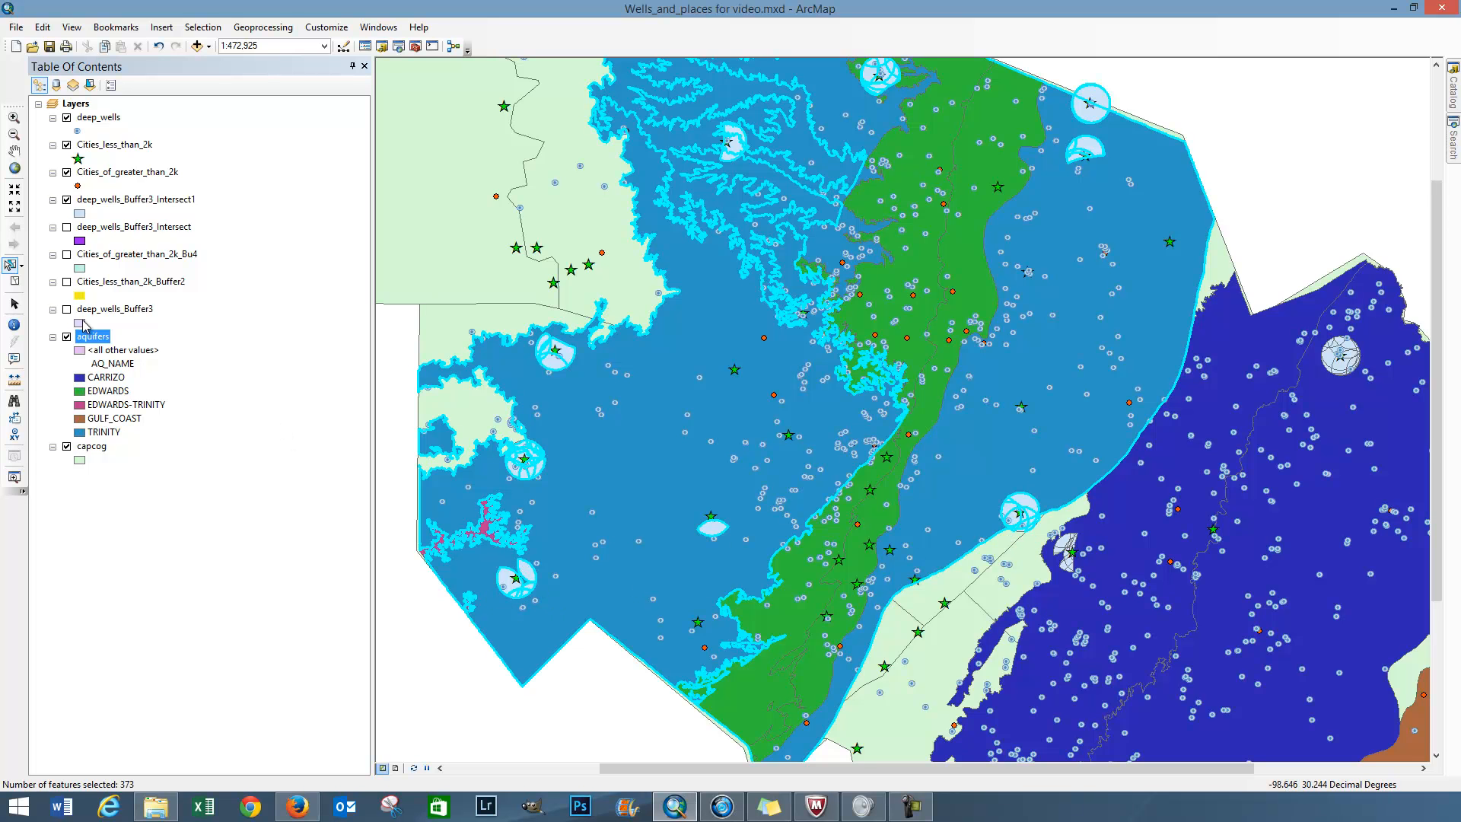
click(16, 282)
Step: Reselect the Trinity polygons of the aquifers layer by attributes, using the existing AQ_NAME = 'TRINITY' expression
click(202, 26)
click(212, 42)
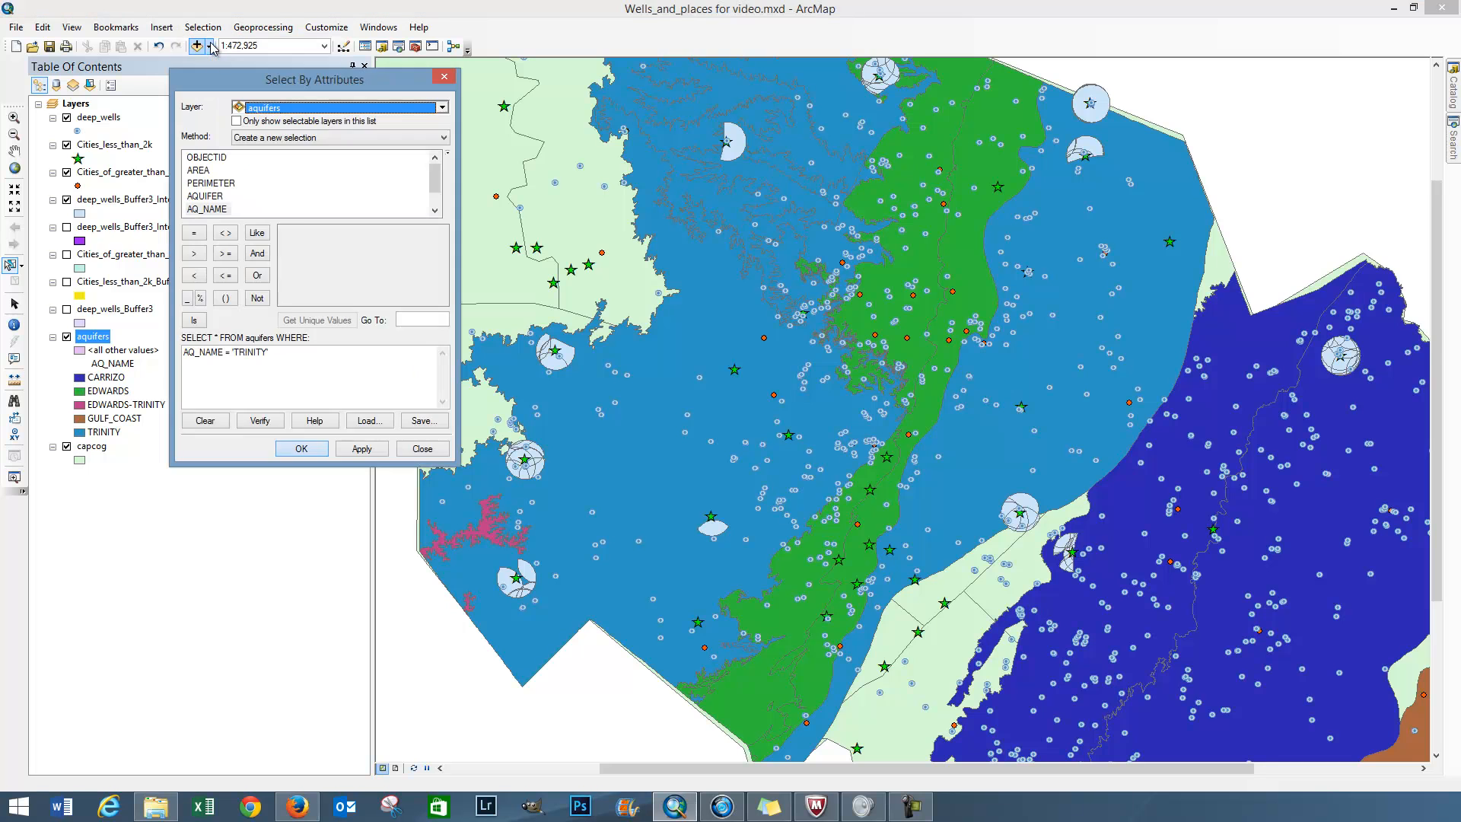
click(302, 449)
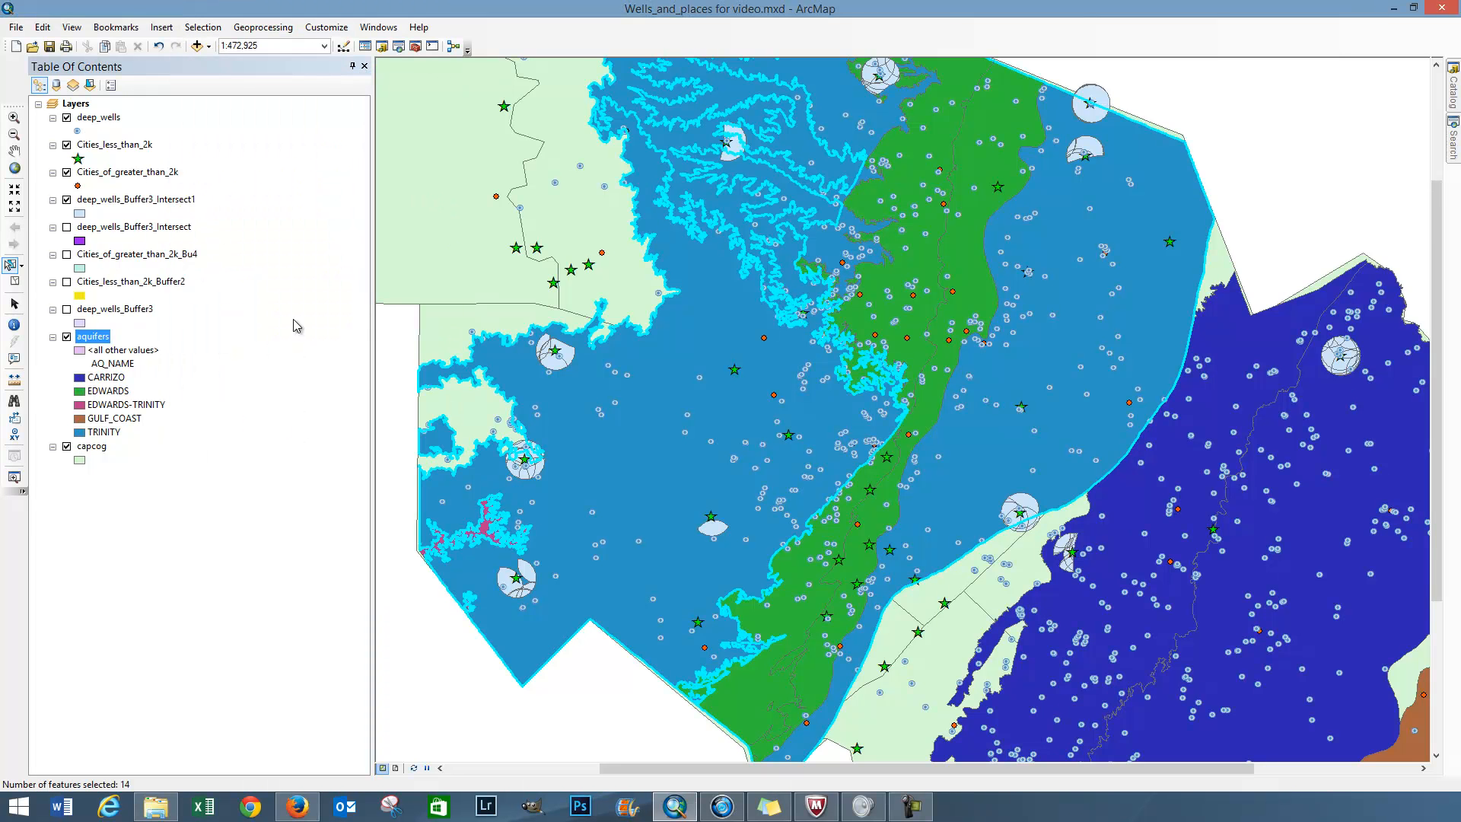
Step: Select by location the deep_wells_Buffer3_Intersect1 features that are completely within the source layer feature, using the selected aquifers features as source
click(202, 27)
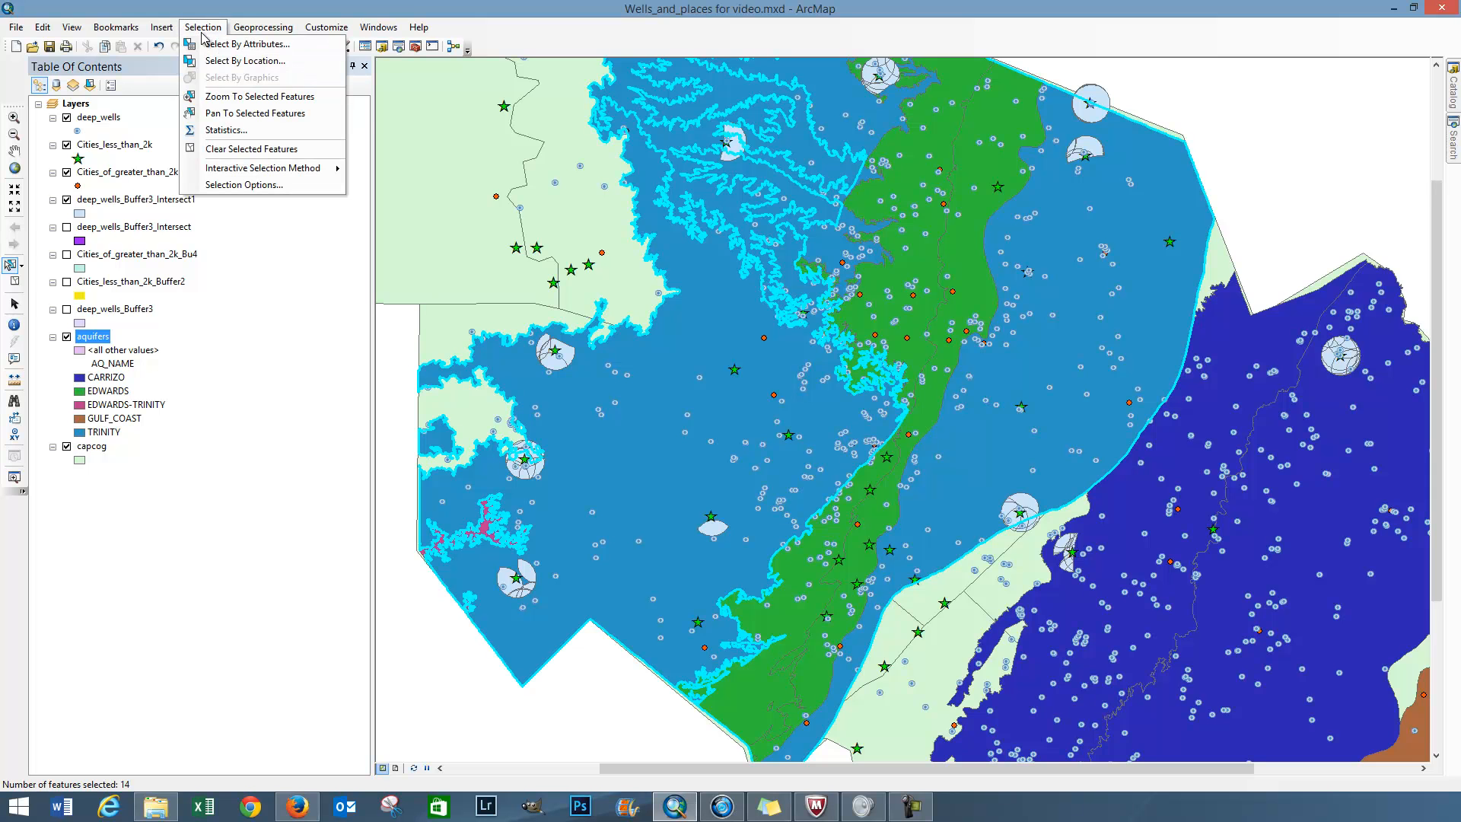
click(217, 61)
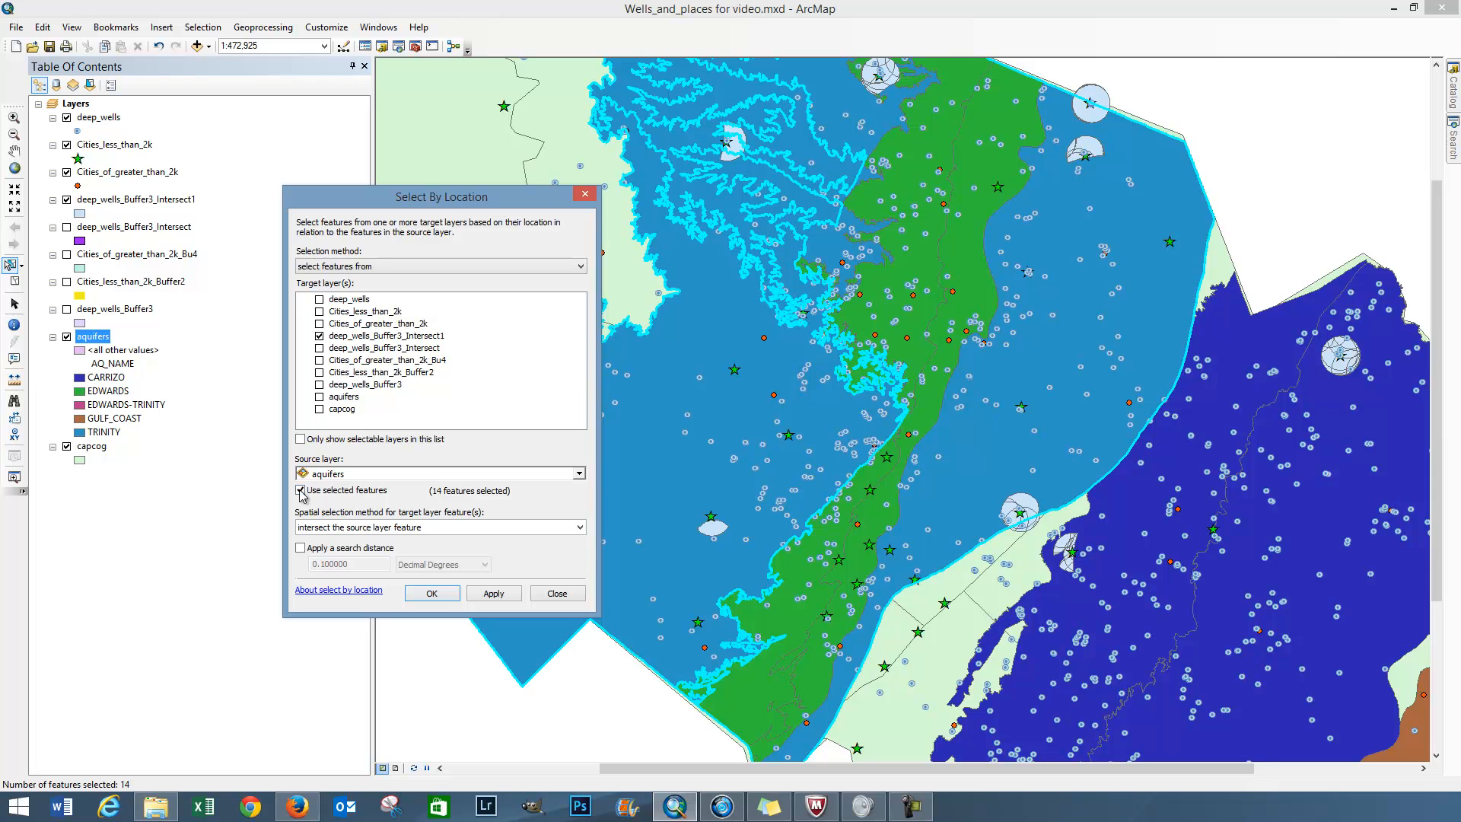
click(367, 530)
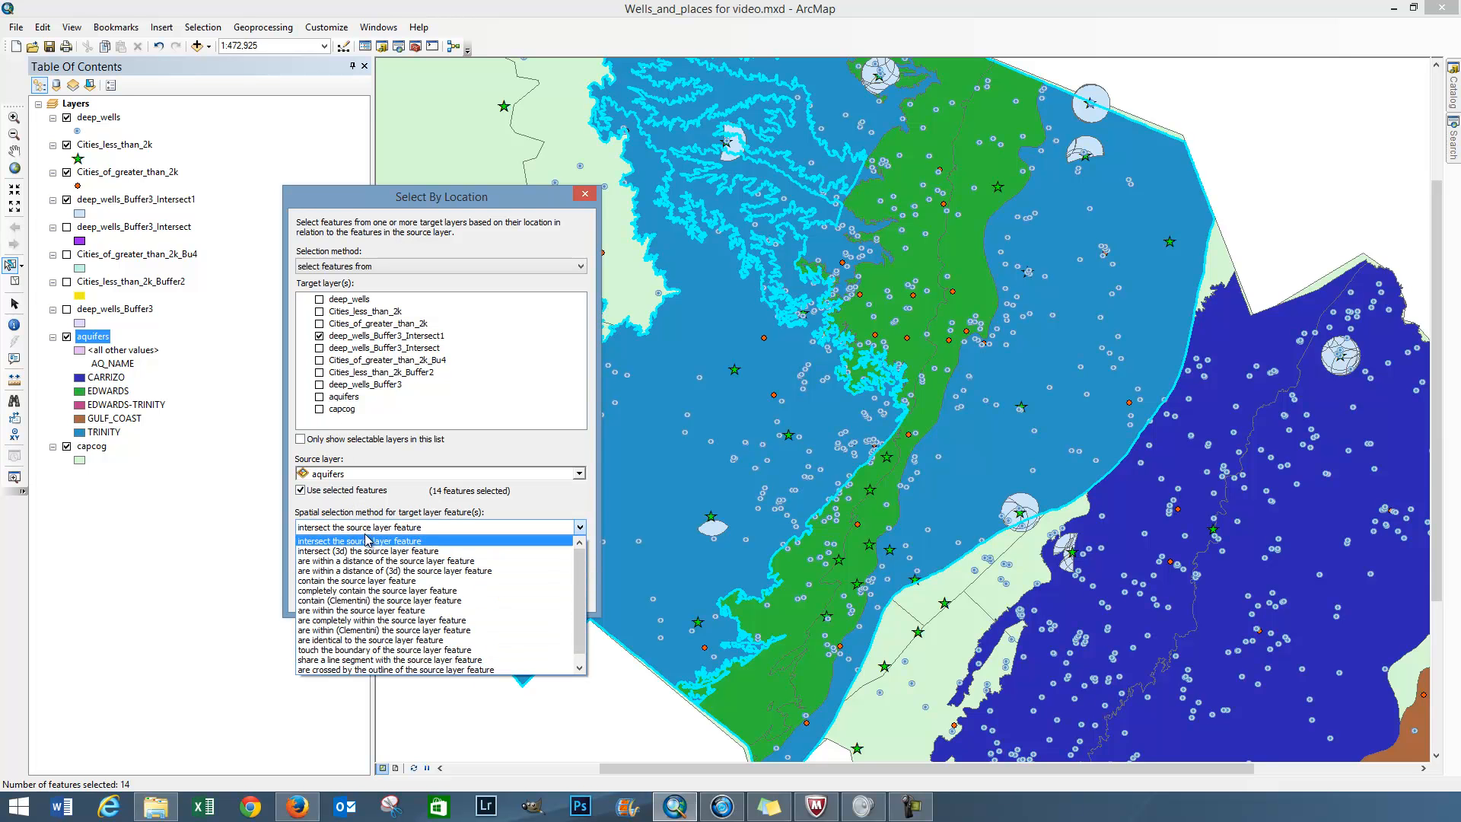
click(408, 621)
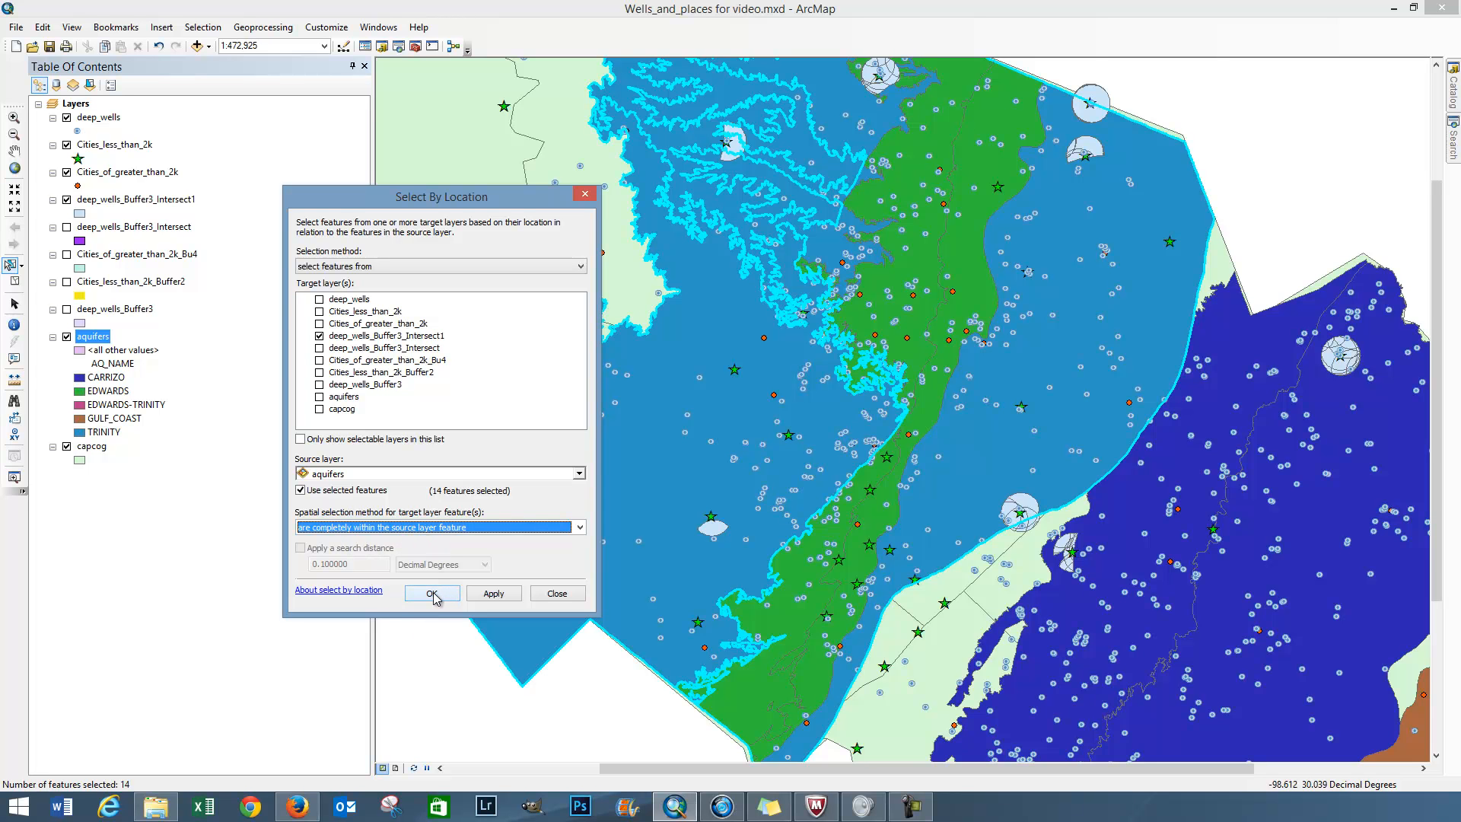
click(401, 531)
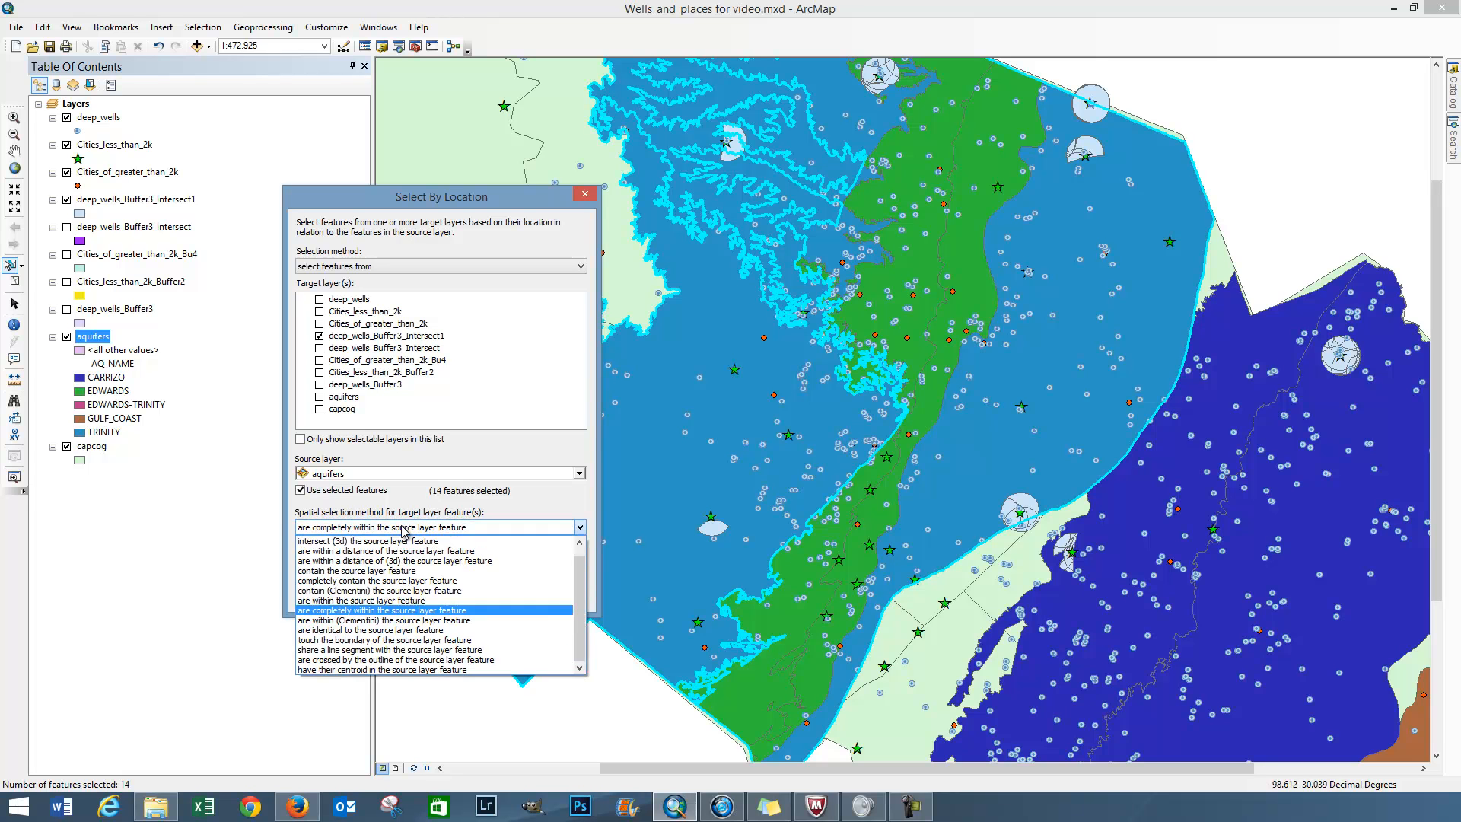
click(467, 527)
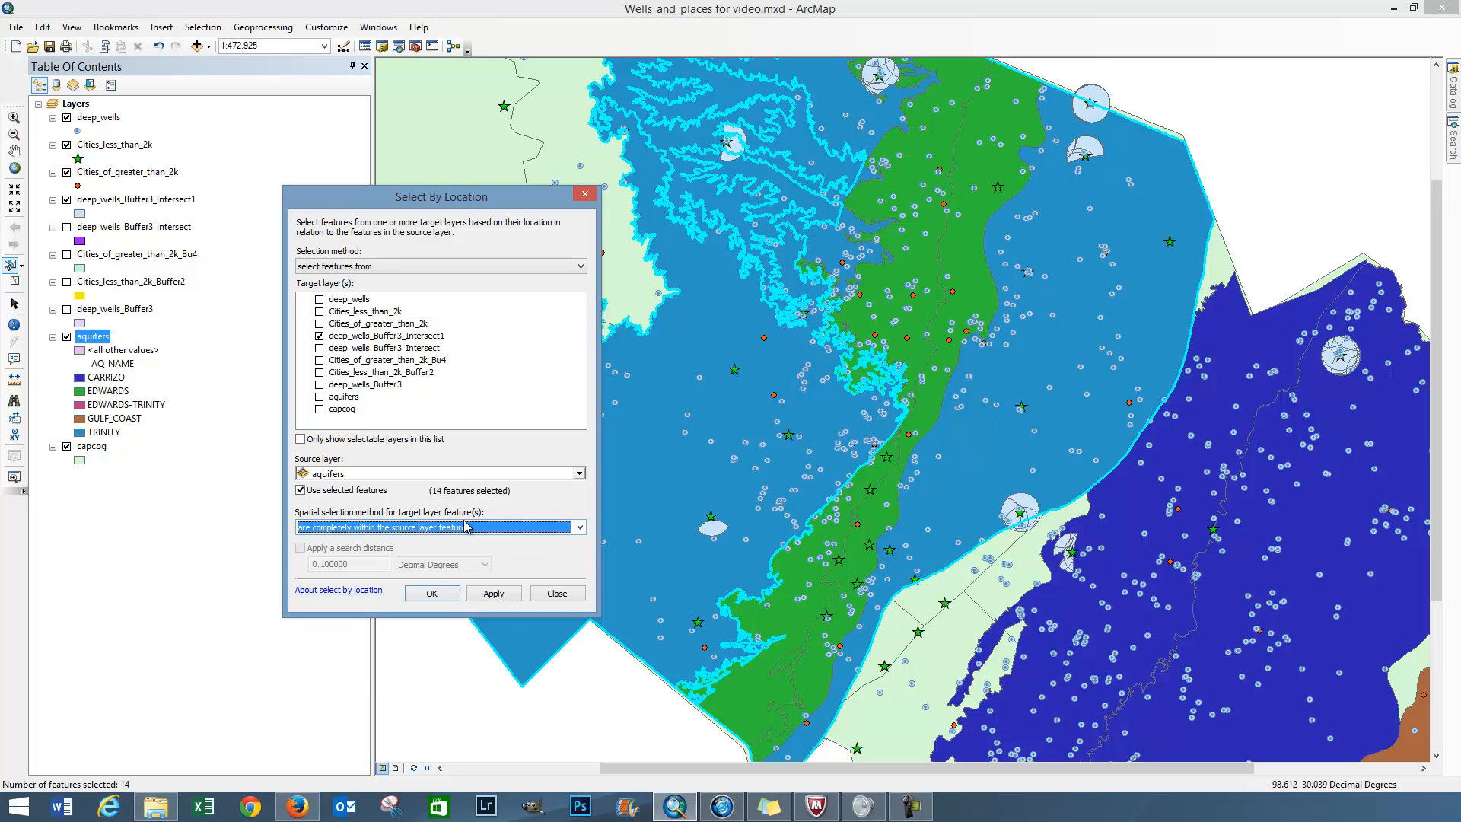
click(433, 594)
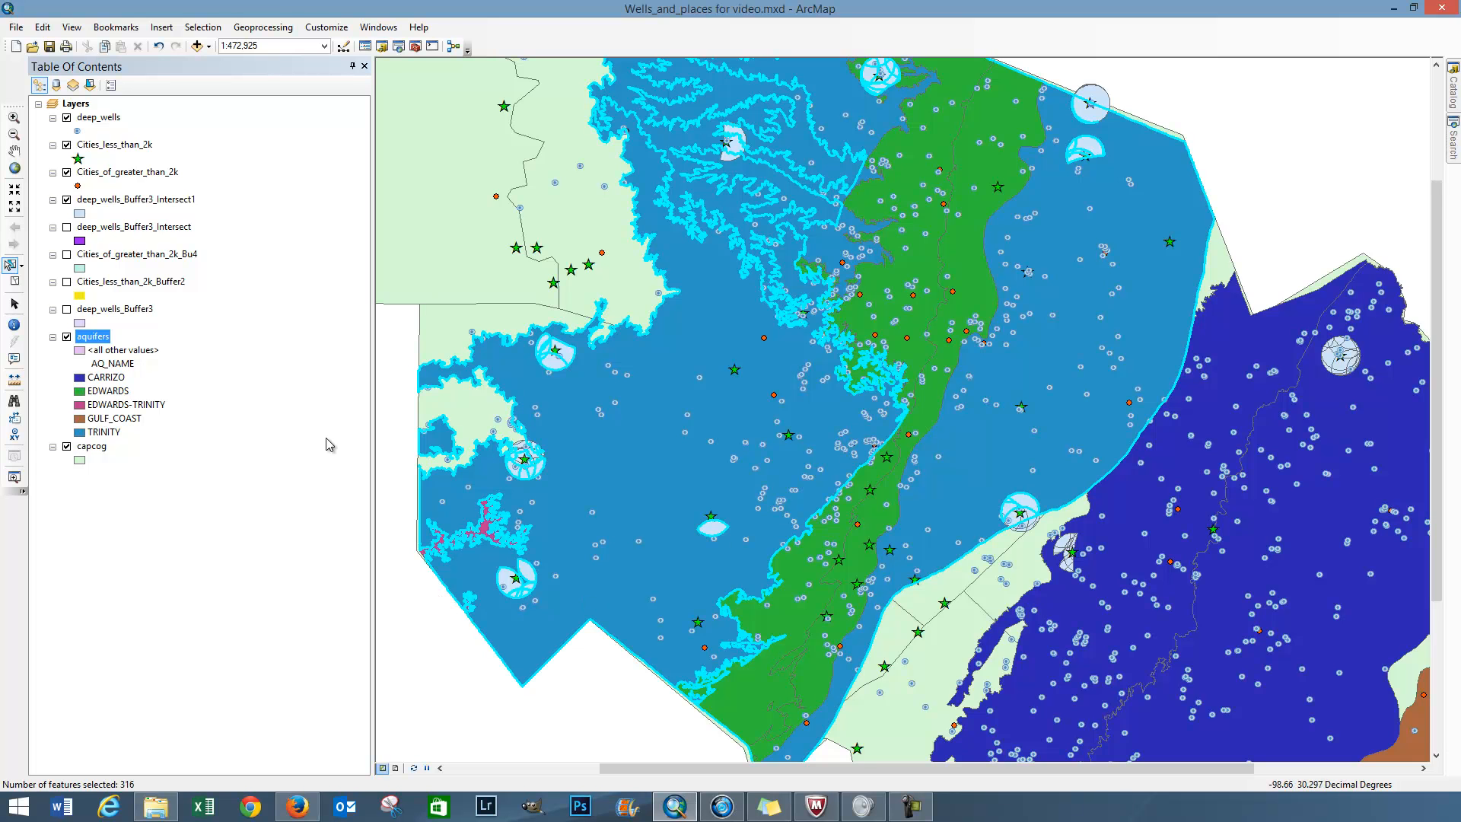
Step: Create a layer from the selected deep_wells_Buffer3_Intersect1 features and clear the selected features
click(13, 118)
drag(991, 495, 1061, 549)
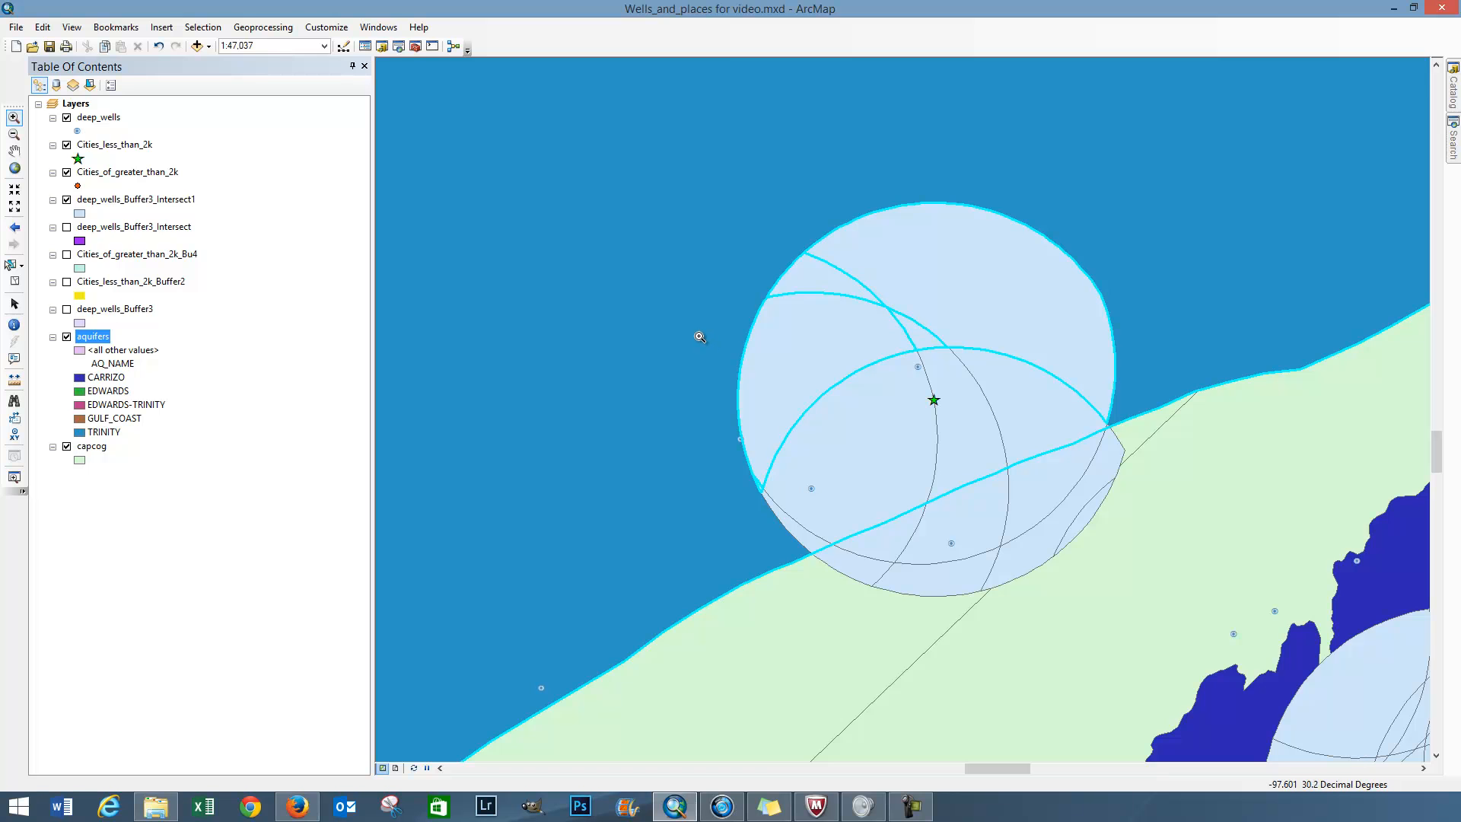
right_click(126, 201)
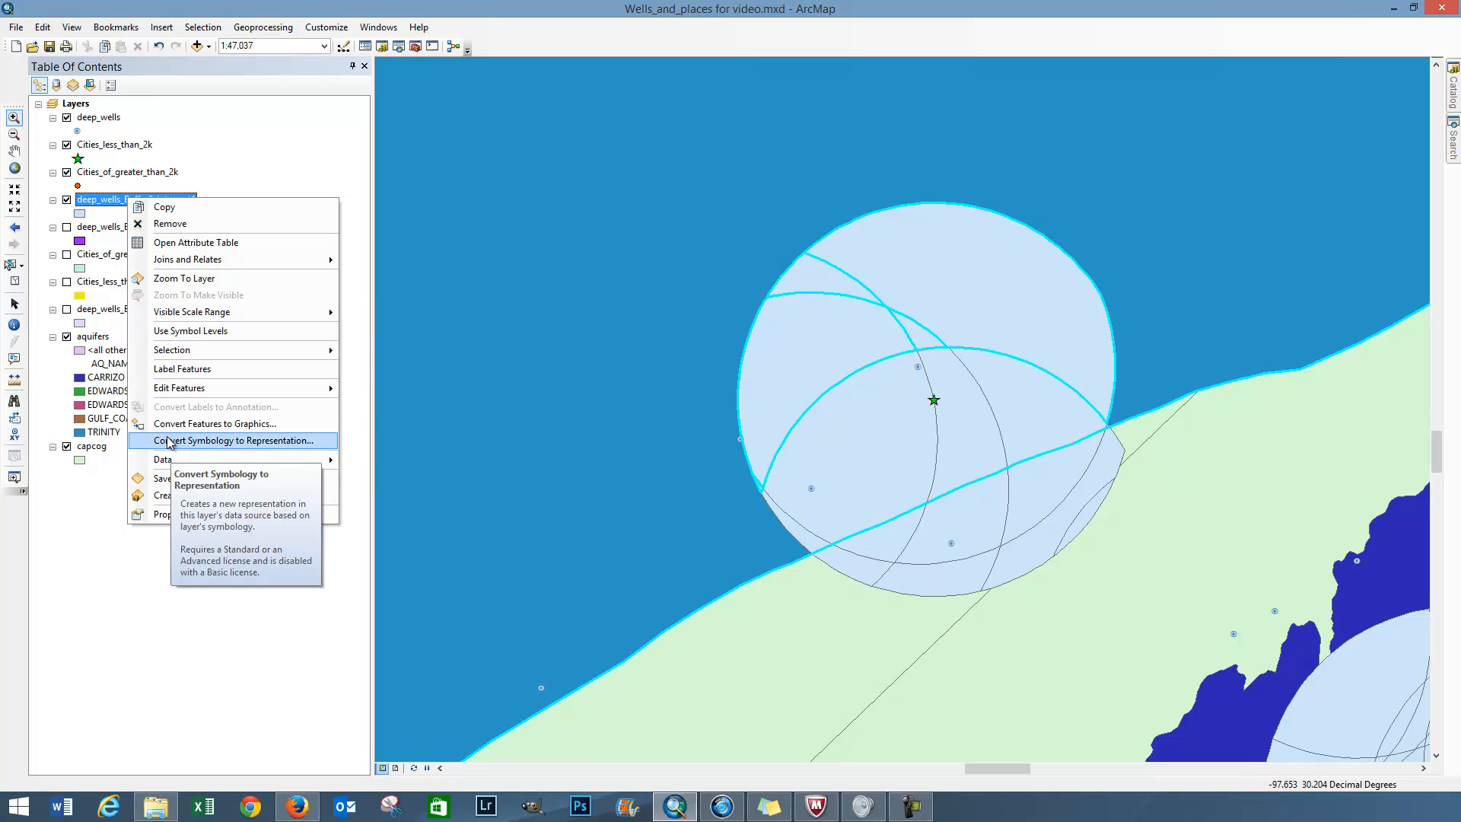
mouse_move(197, 357)
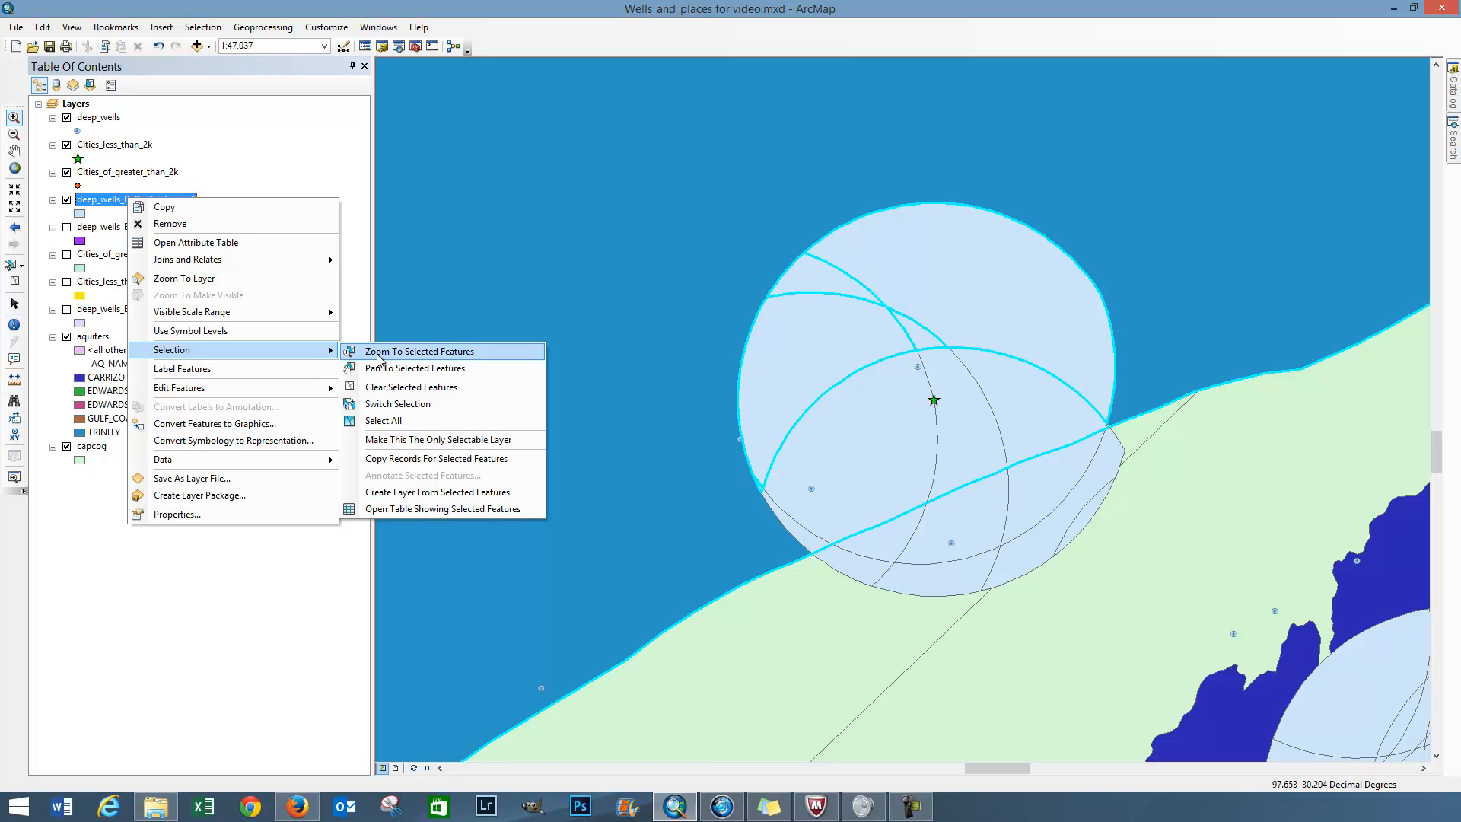
click(401, 493)
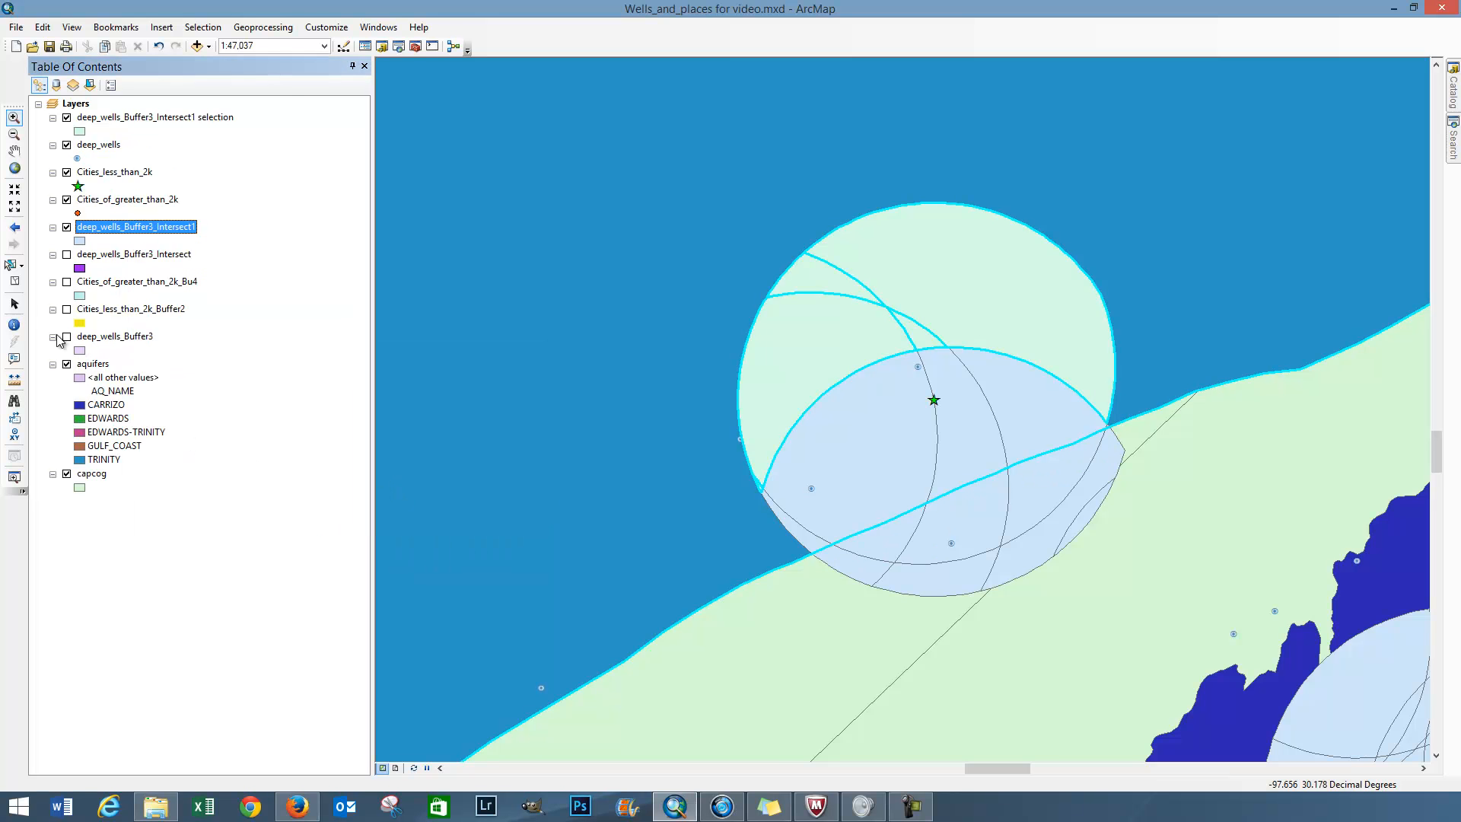
click(14, 281)
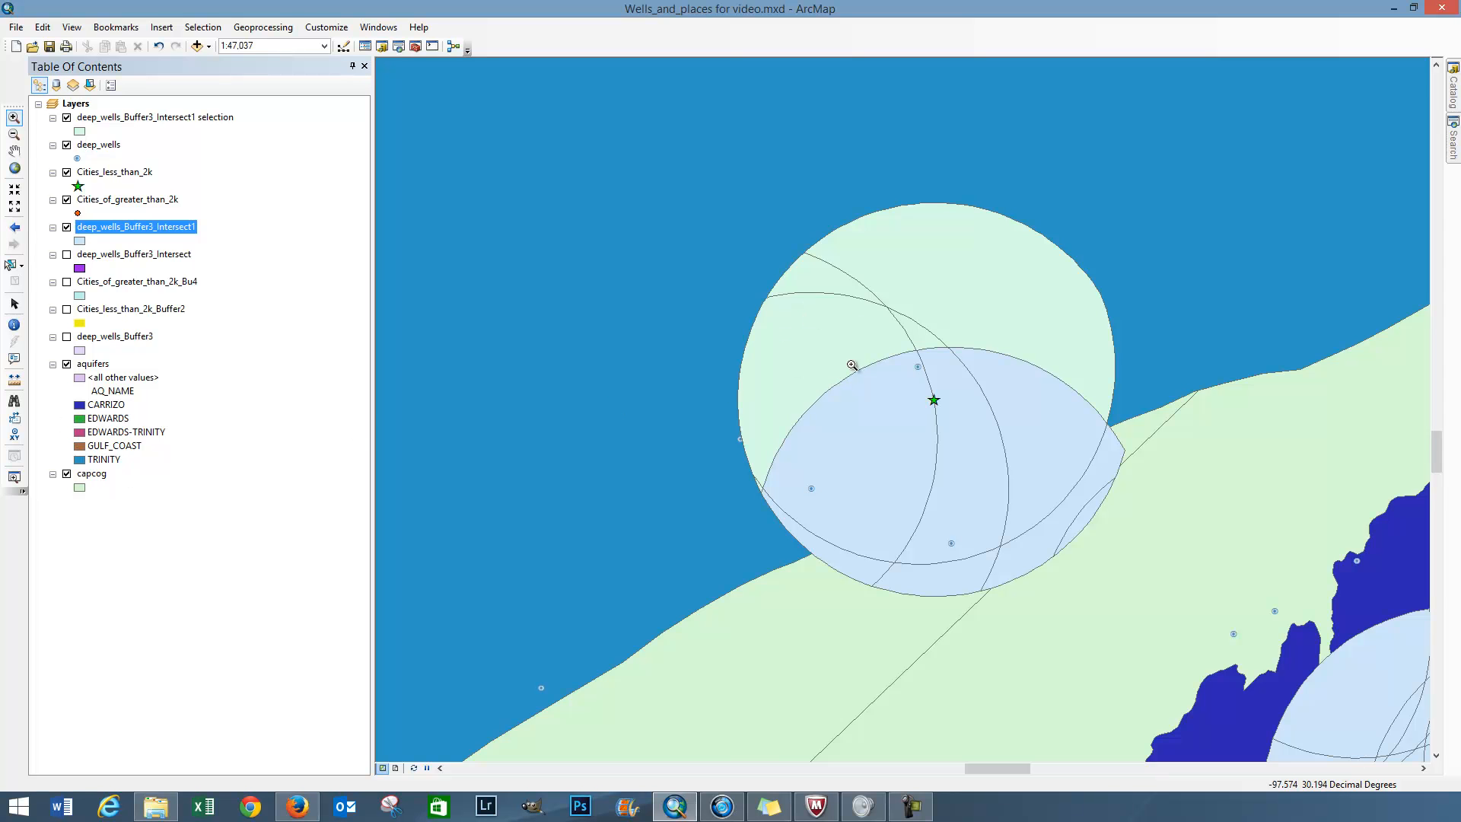
Step: Zoom to the capcog layer and review the geoprocessing basics list in the sticky note, clearing the note off the map
right_click(99, 477)
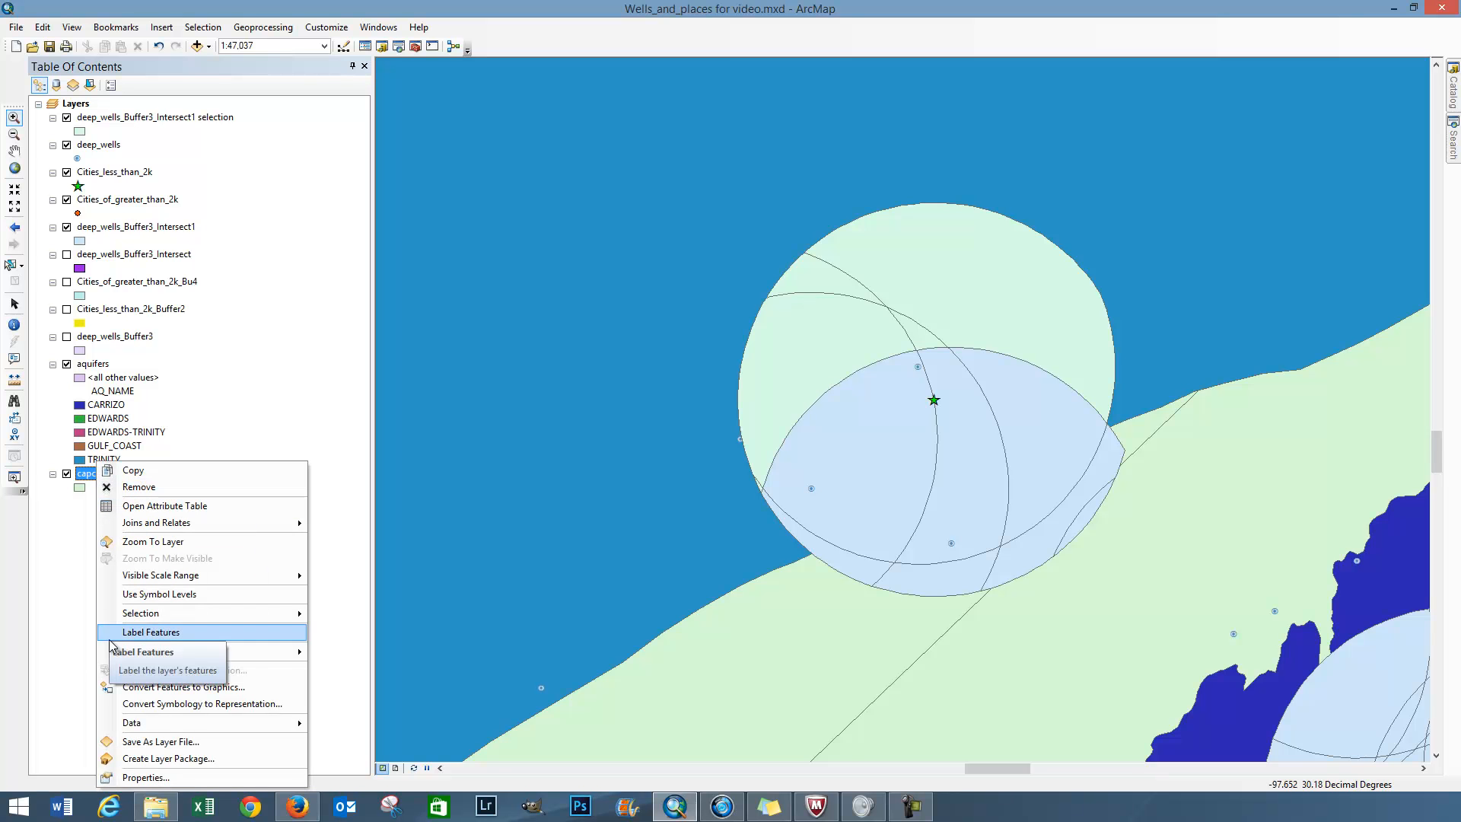
click(133, 544)
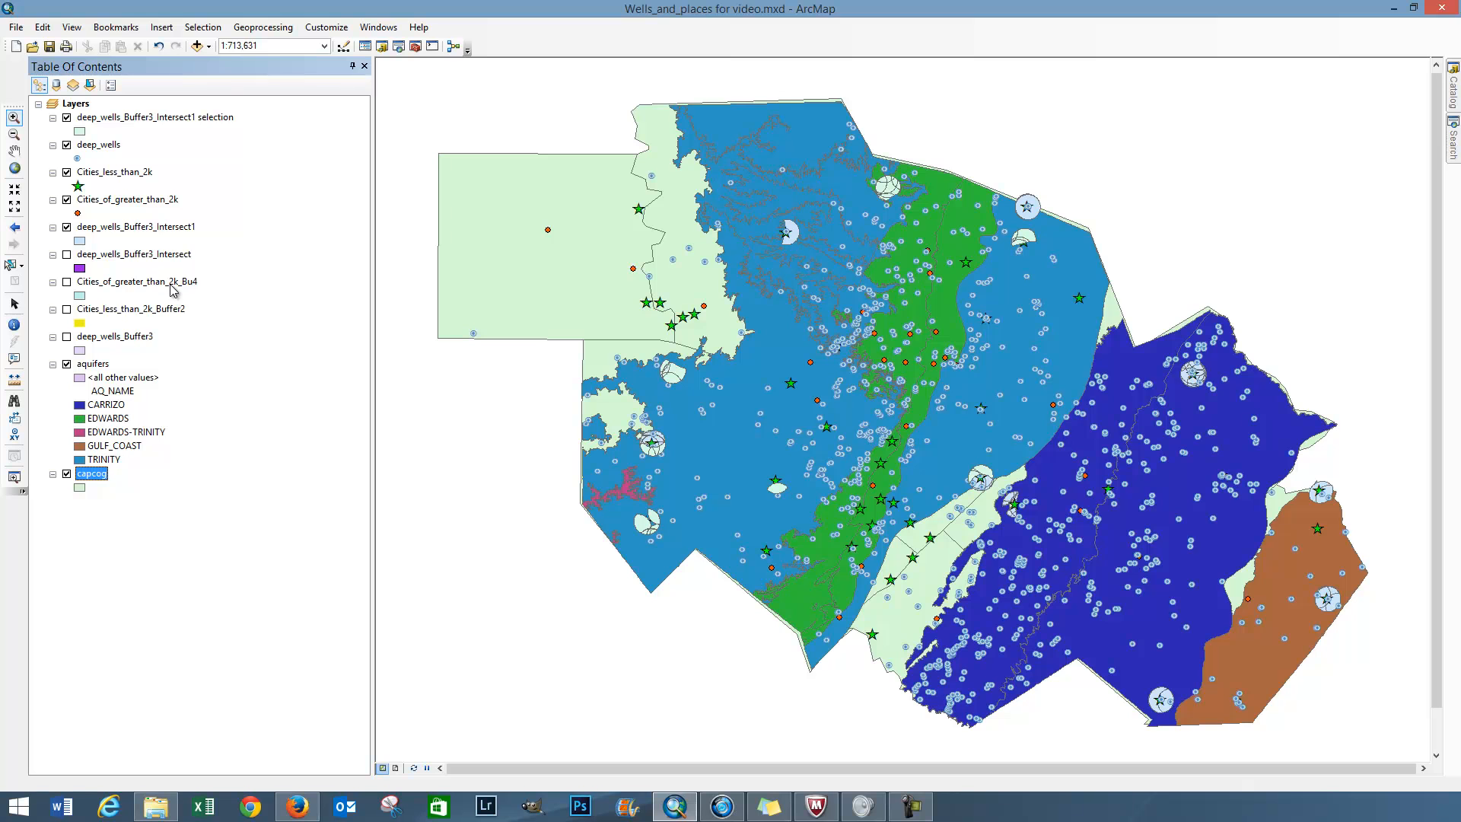
click(250, 33)
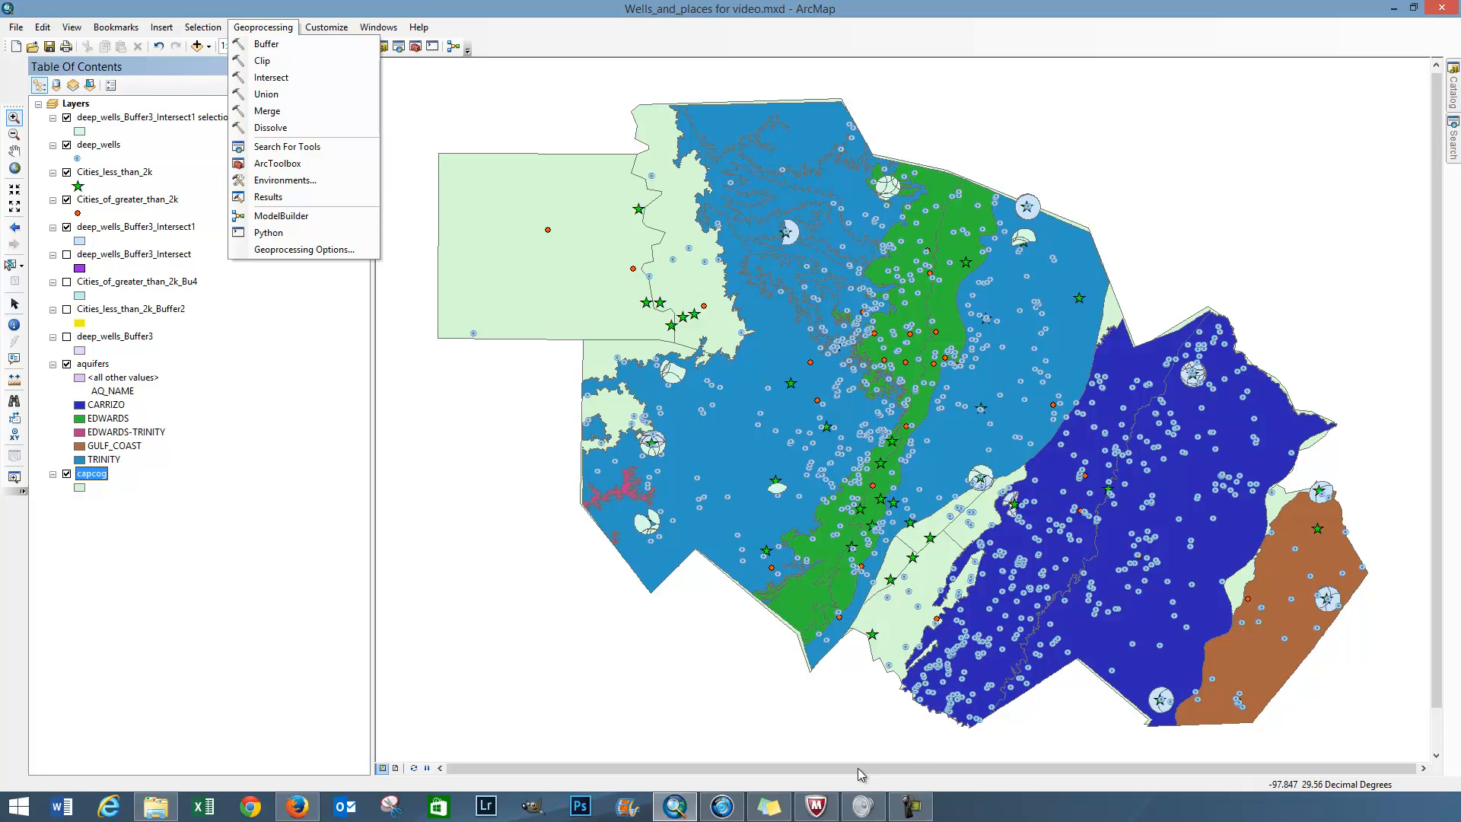
click(774, 816)
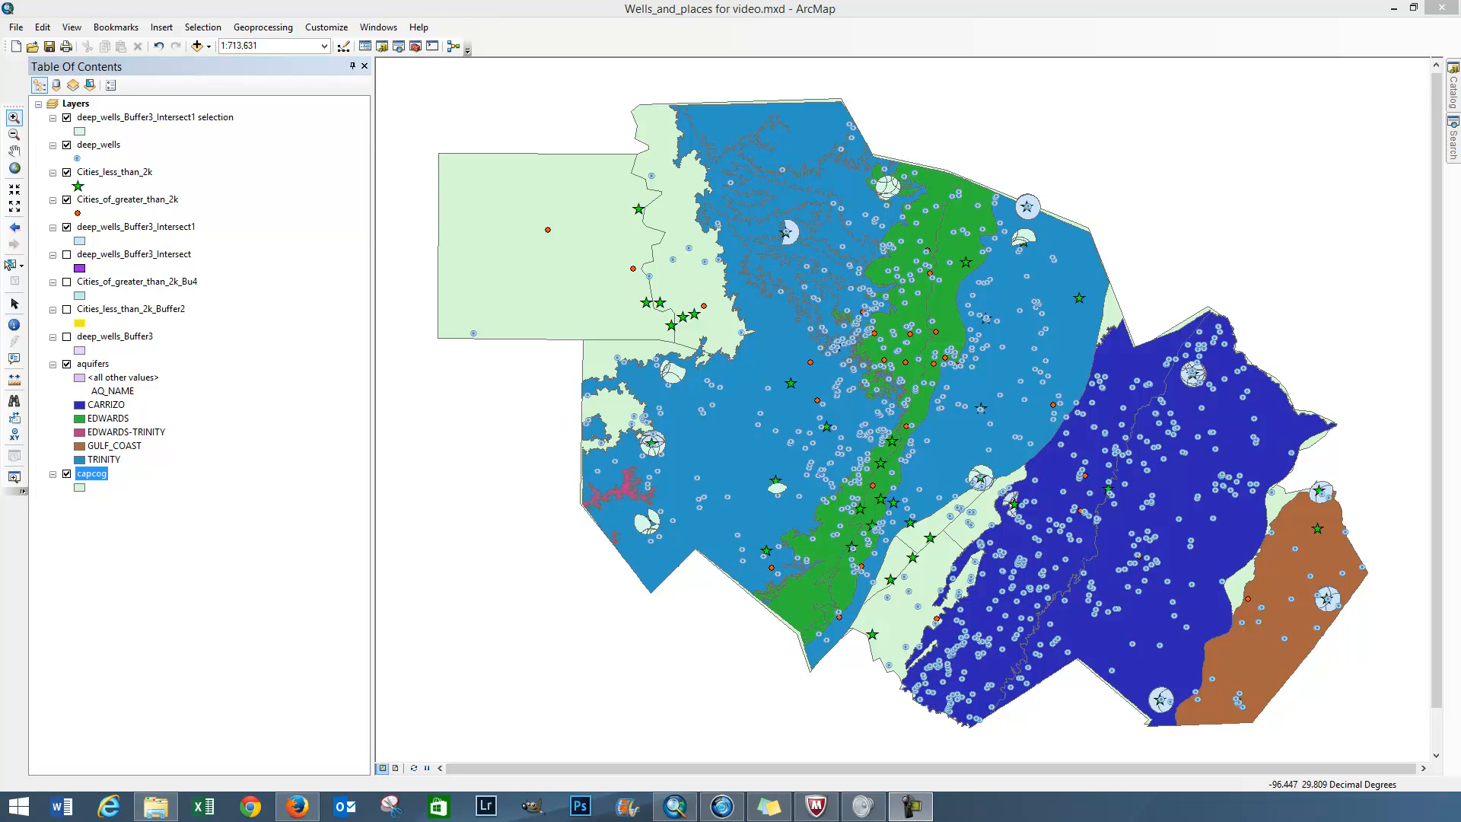
drag(1460, 278, 953, 210)
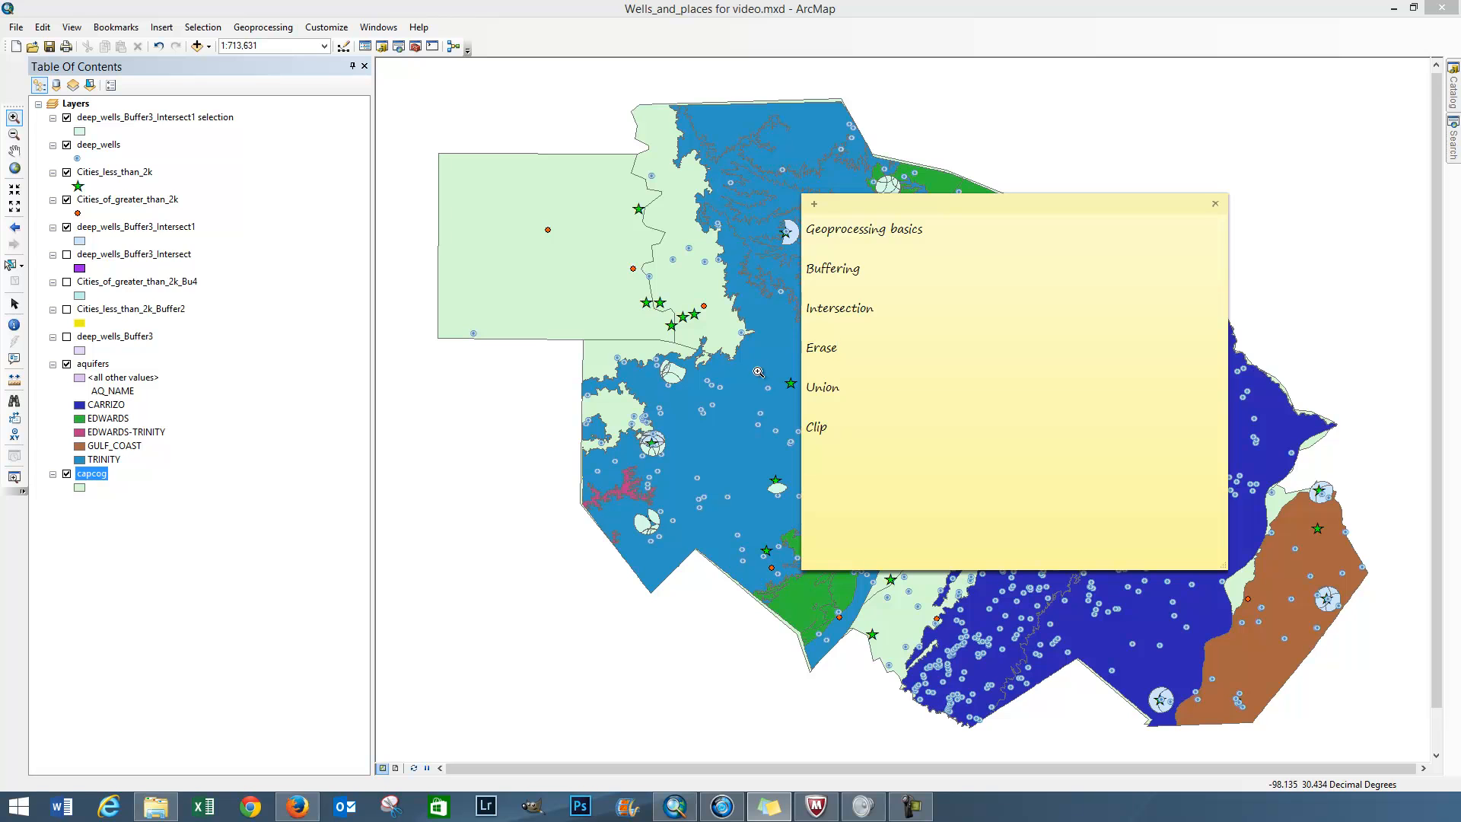
click(837, 346)
drag(976, 203, 1460, 209)
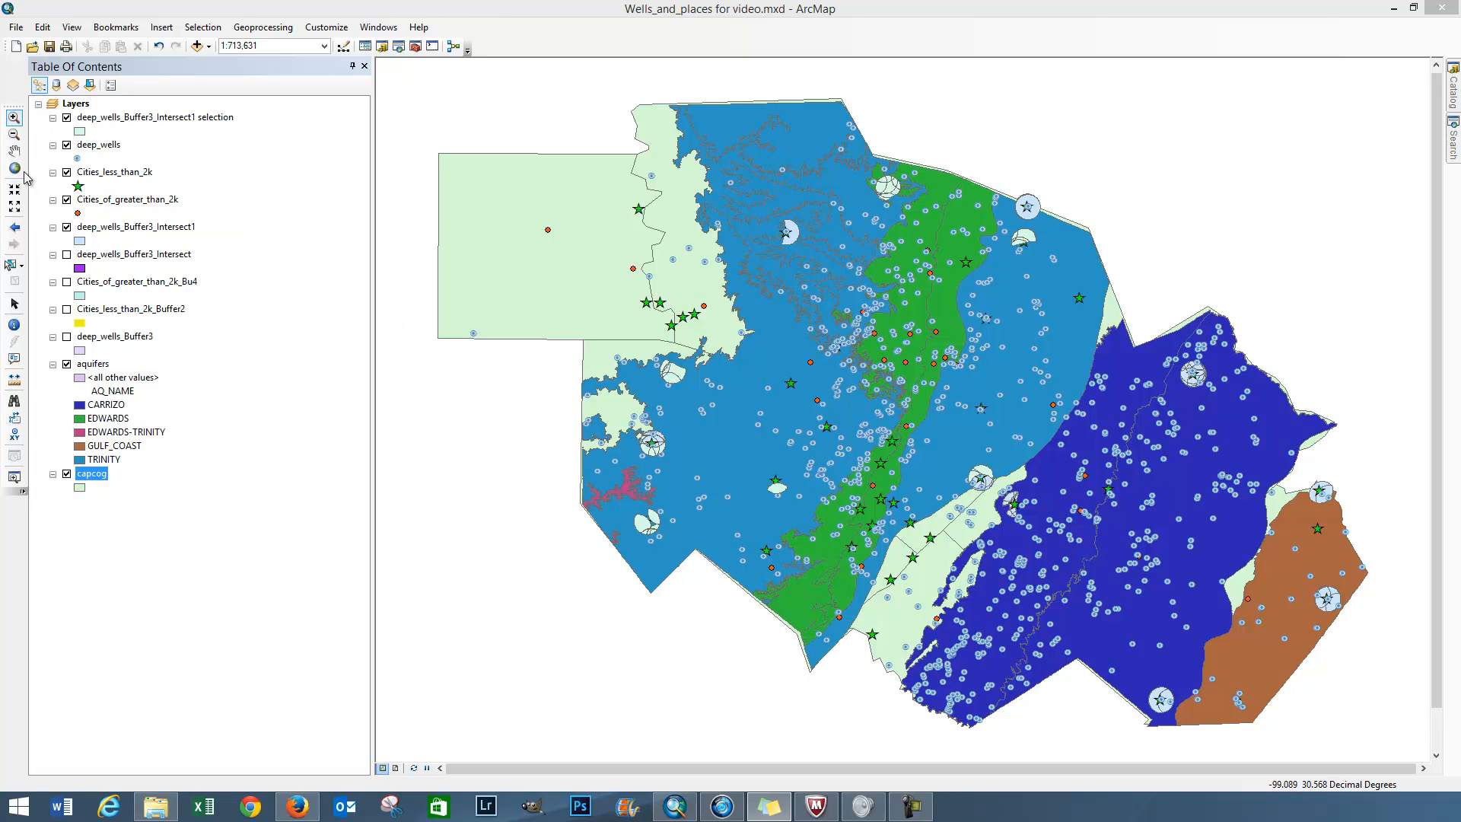
Step: Hide the aquifers, deep_wells_Buffer3_Intersect1 selection, deep_wells and deep_wells_Buffer3_Intersect1 layers
click(66, 365)
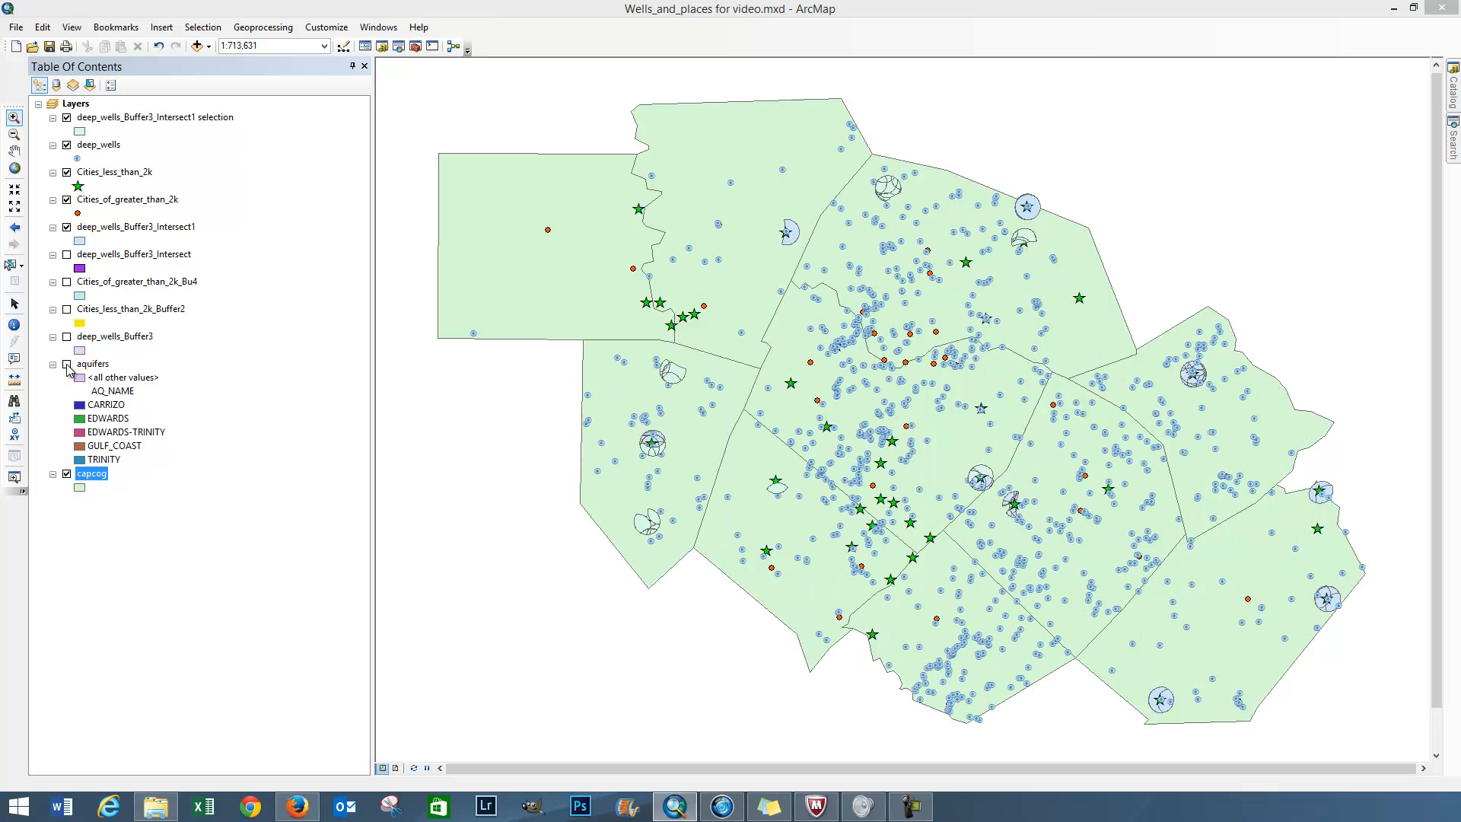
click(67, 118)
click(67, 146)
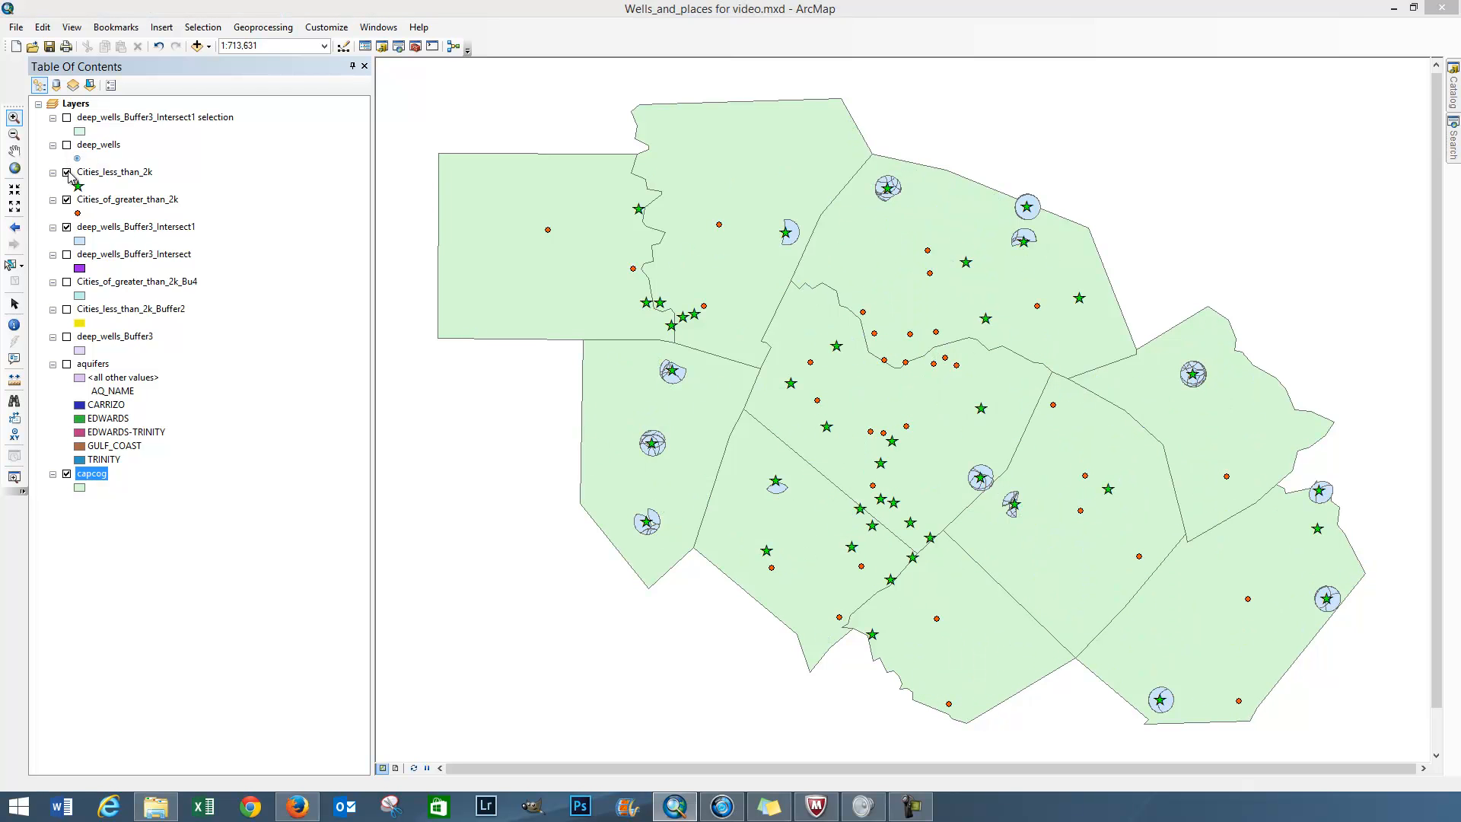
click(67, 227)
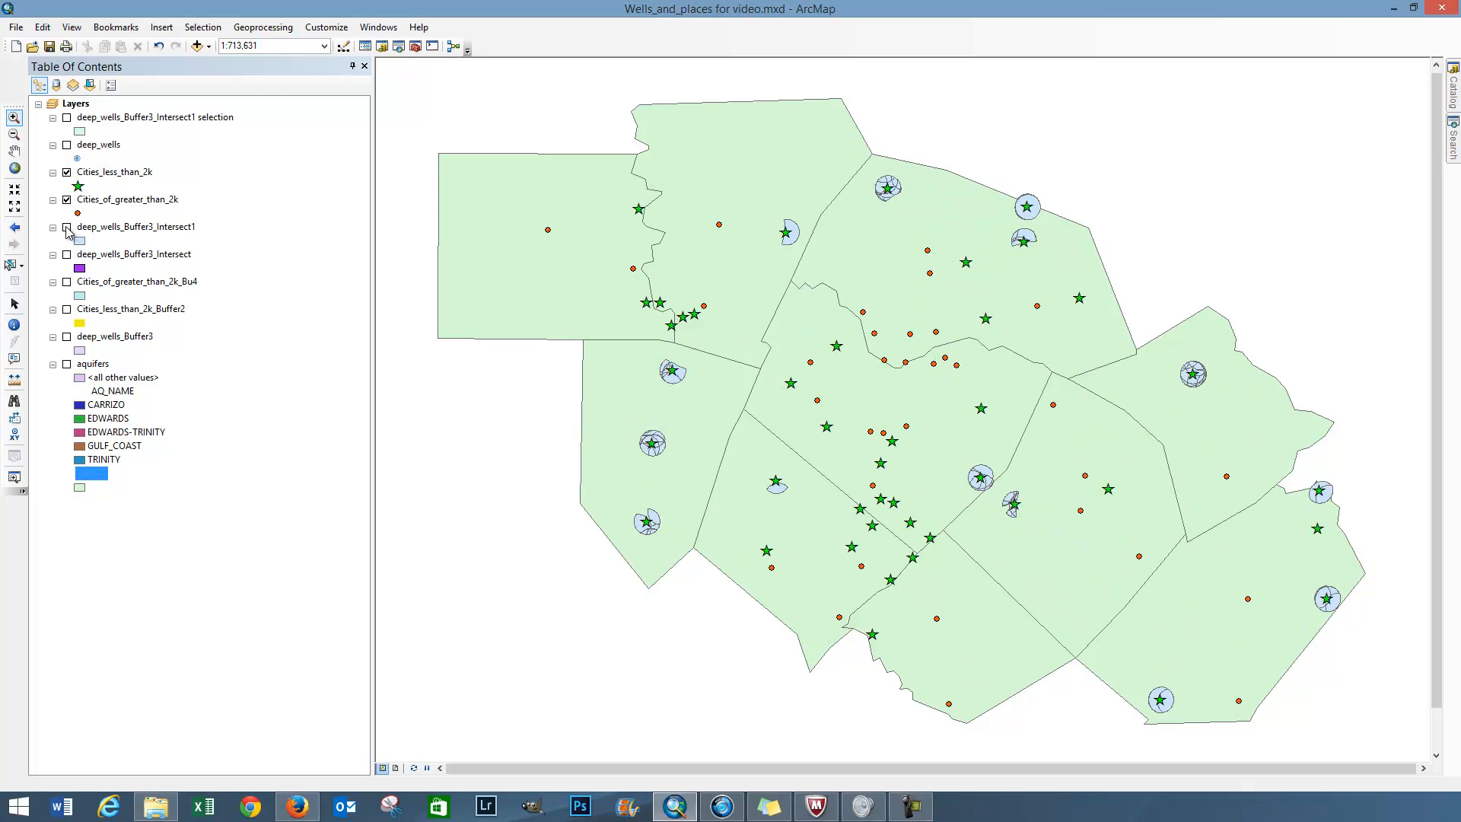
Step: Display Cities_of_greater_than_2k_Bu4 and clip the capcog layer with it, keeping the default output capcog_Clip
click(66, 283)
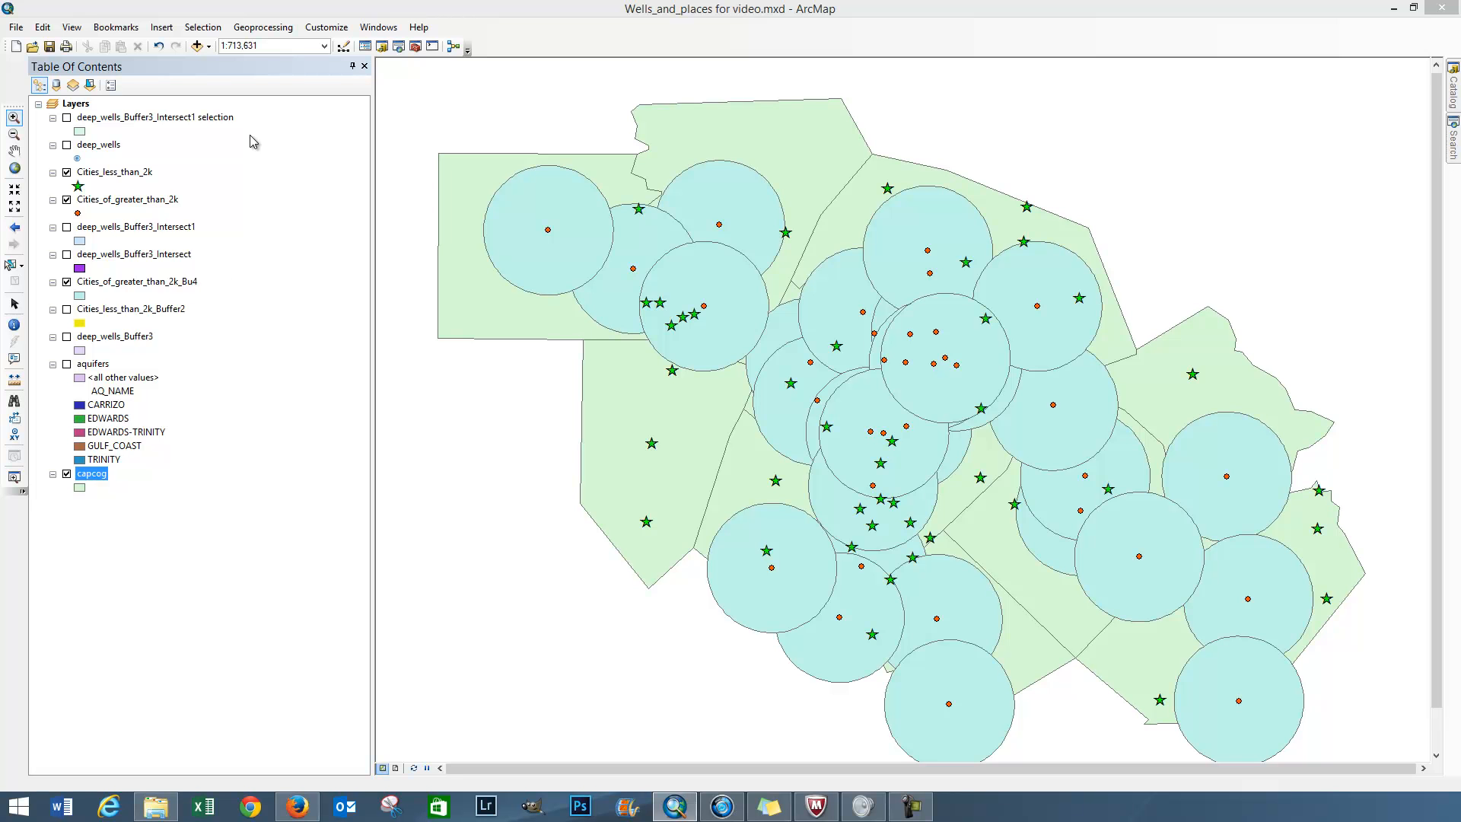
click(284, 28)
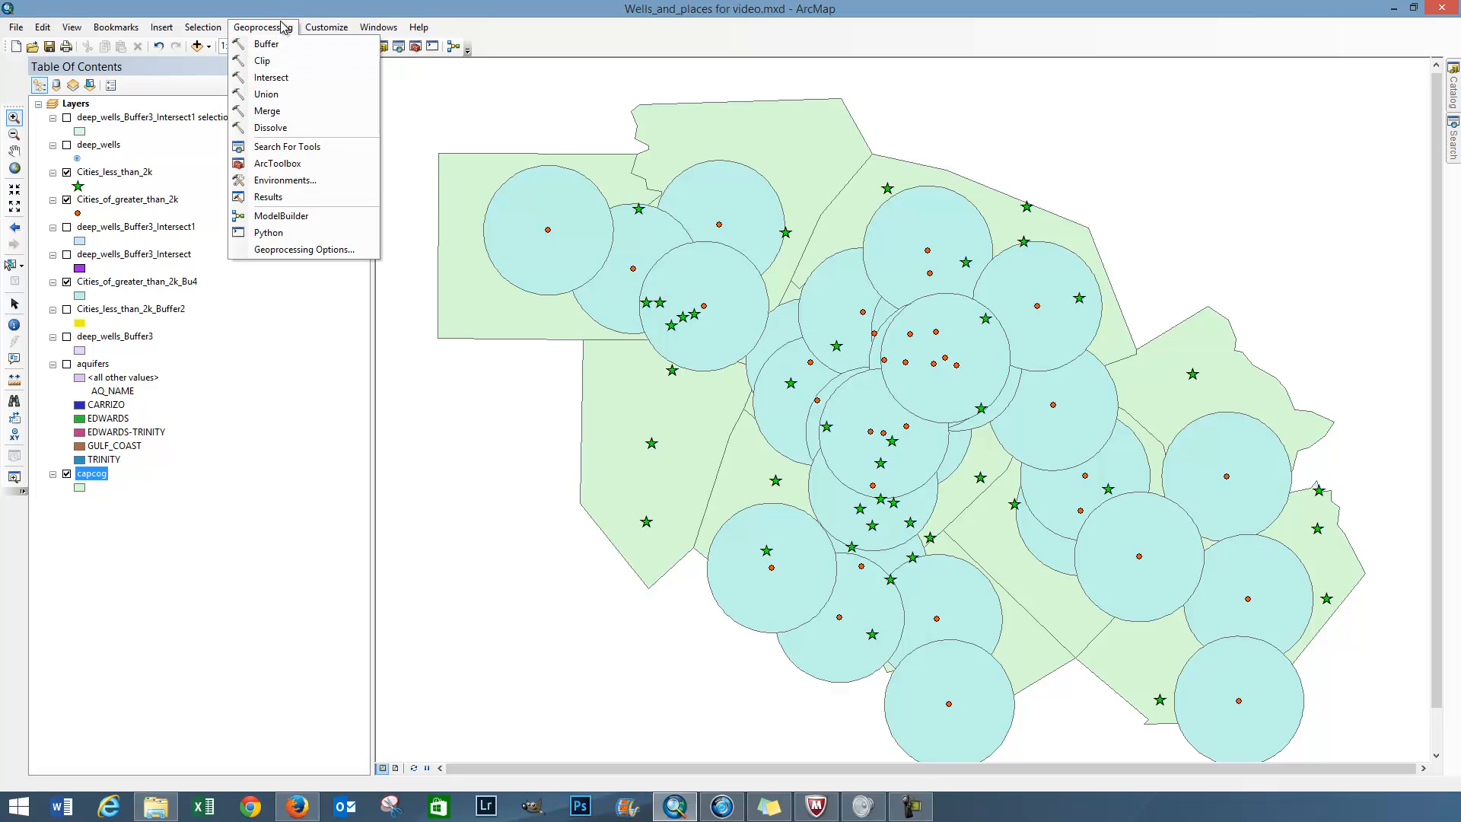
click(268, 61)
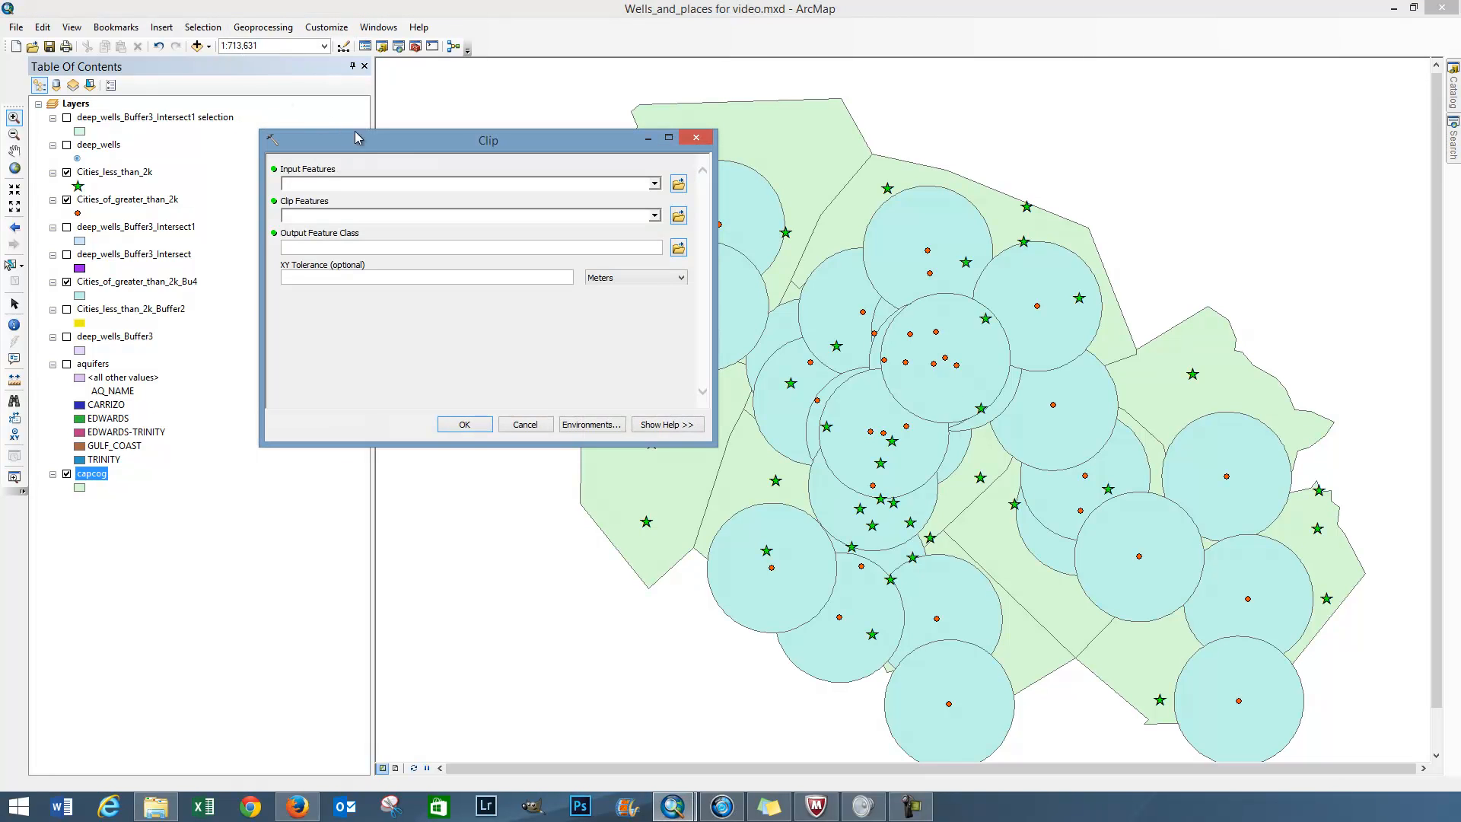
drag(385, 142, 223, 173)
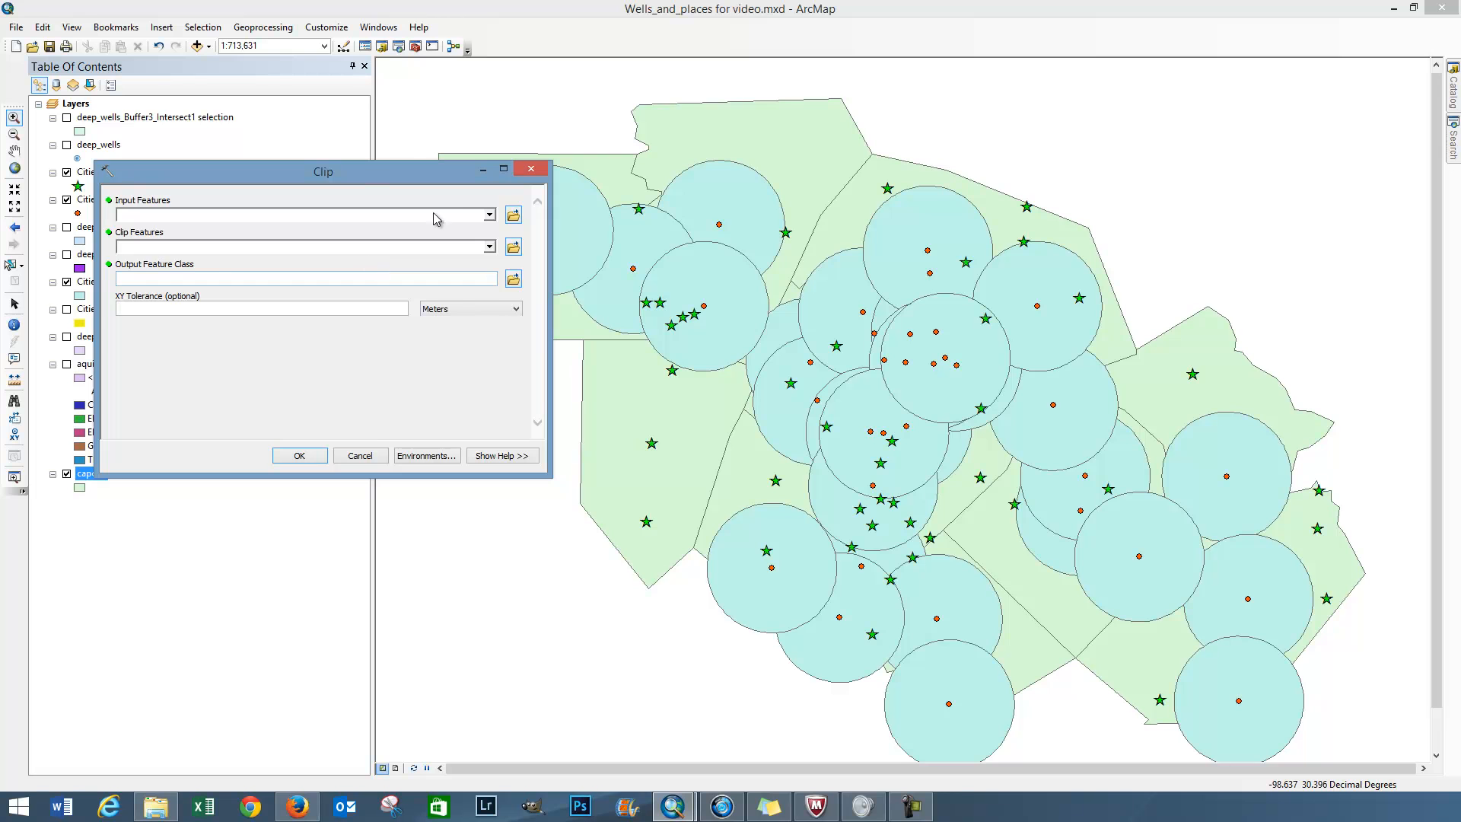
click(489, 214)
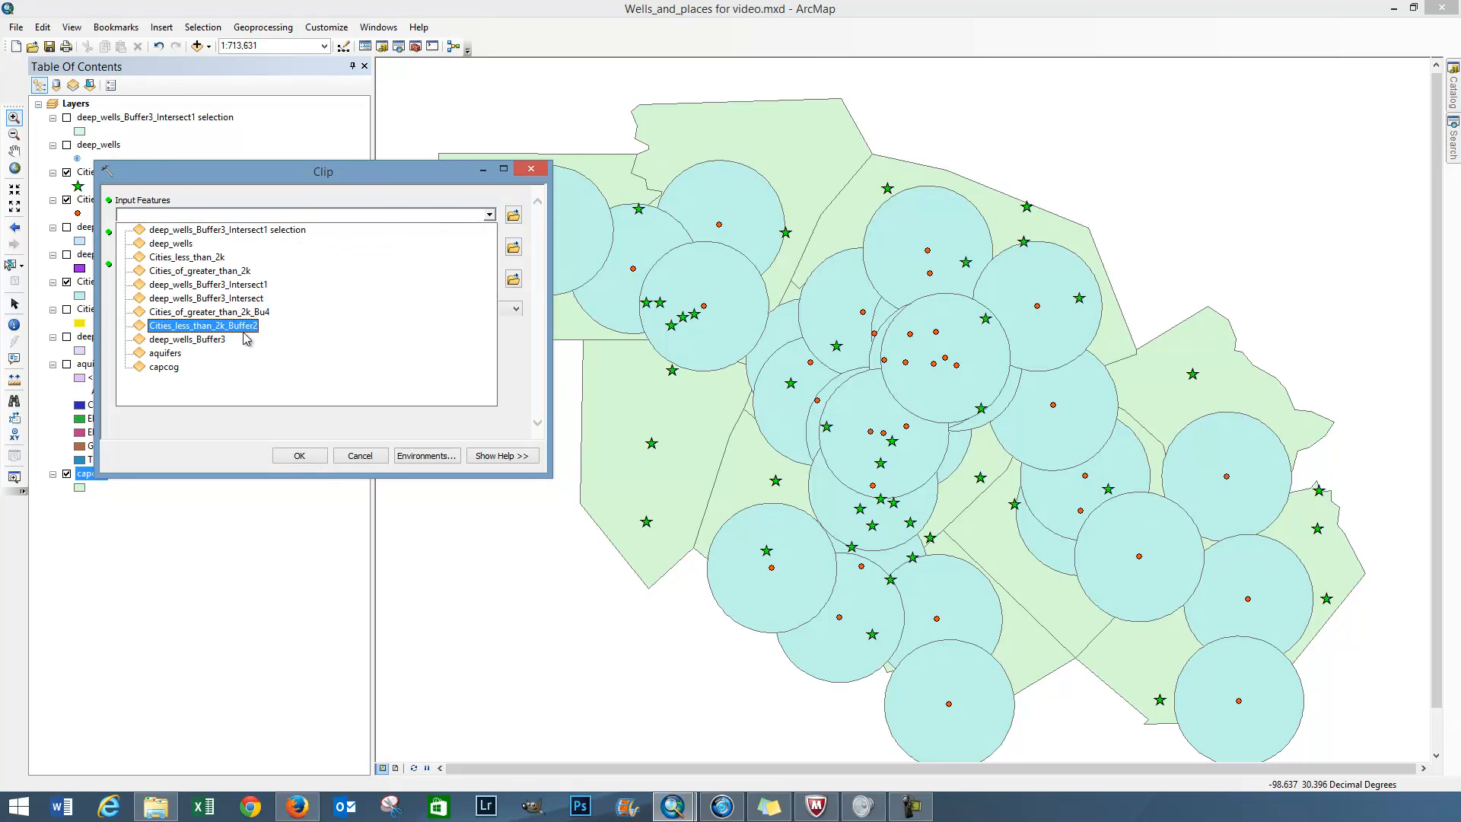
click(168, 368)
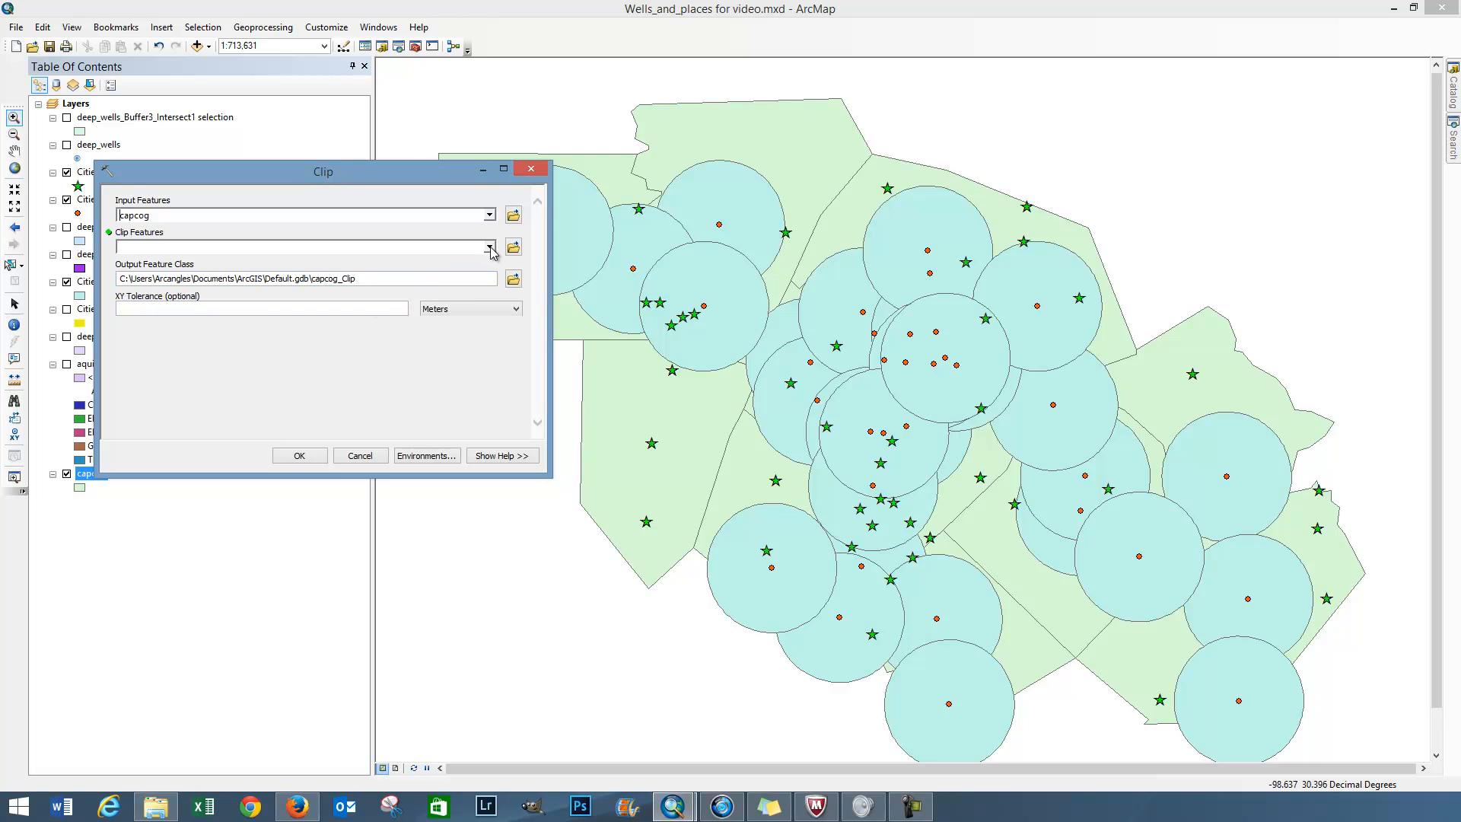
click(490, 247)
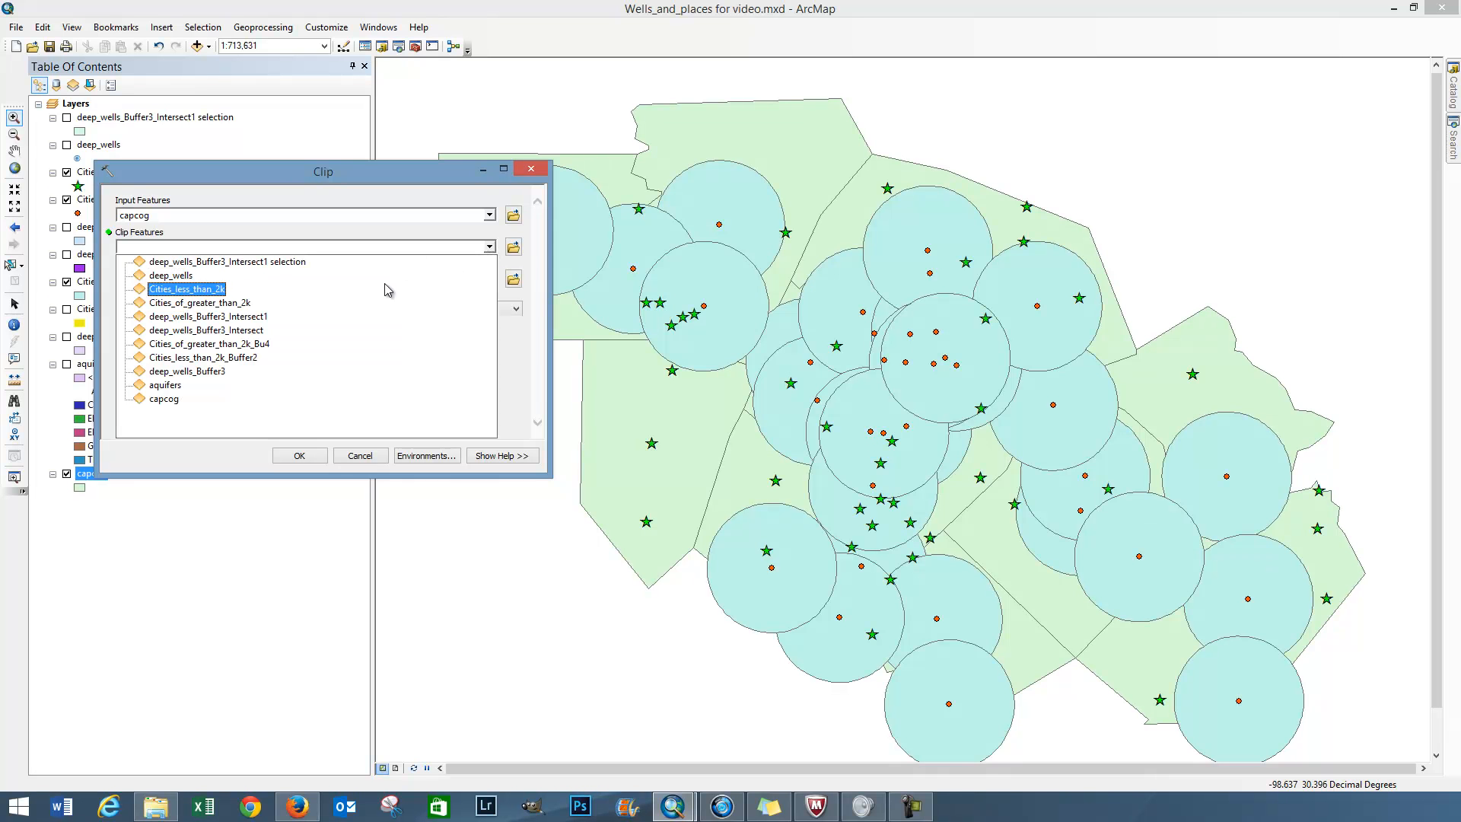
click(251, 349)
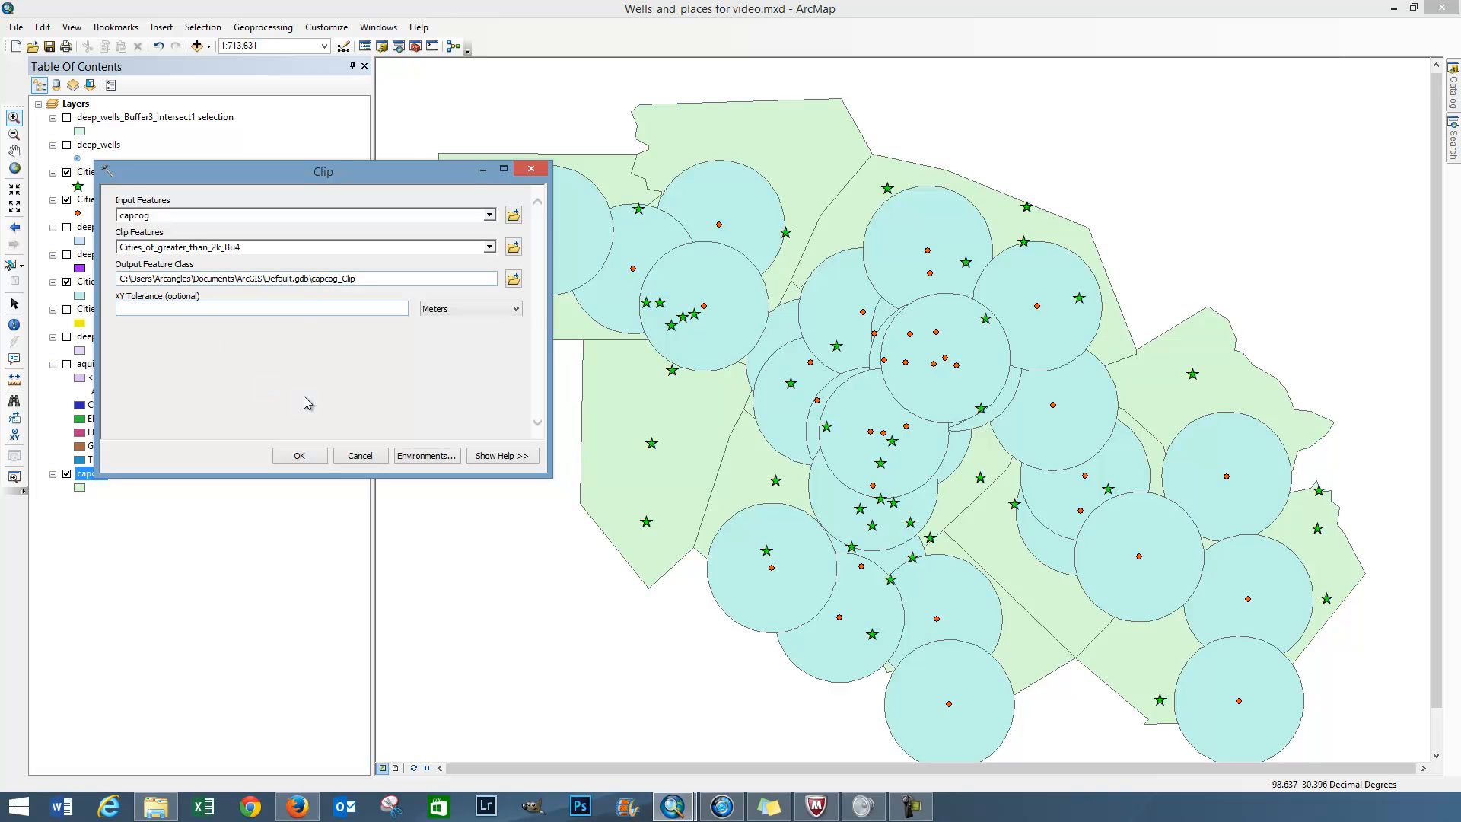
click(300, 455)
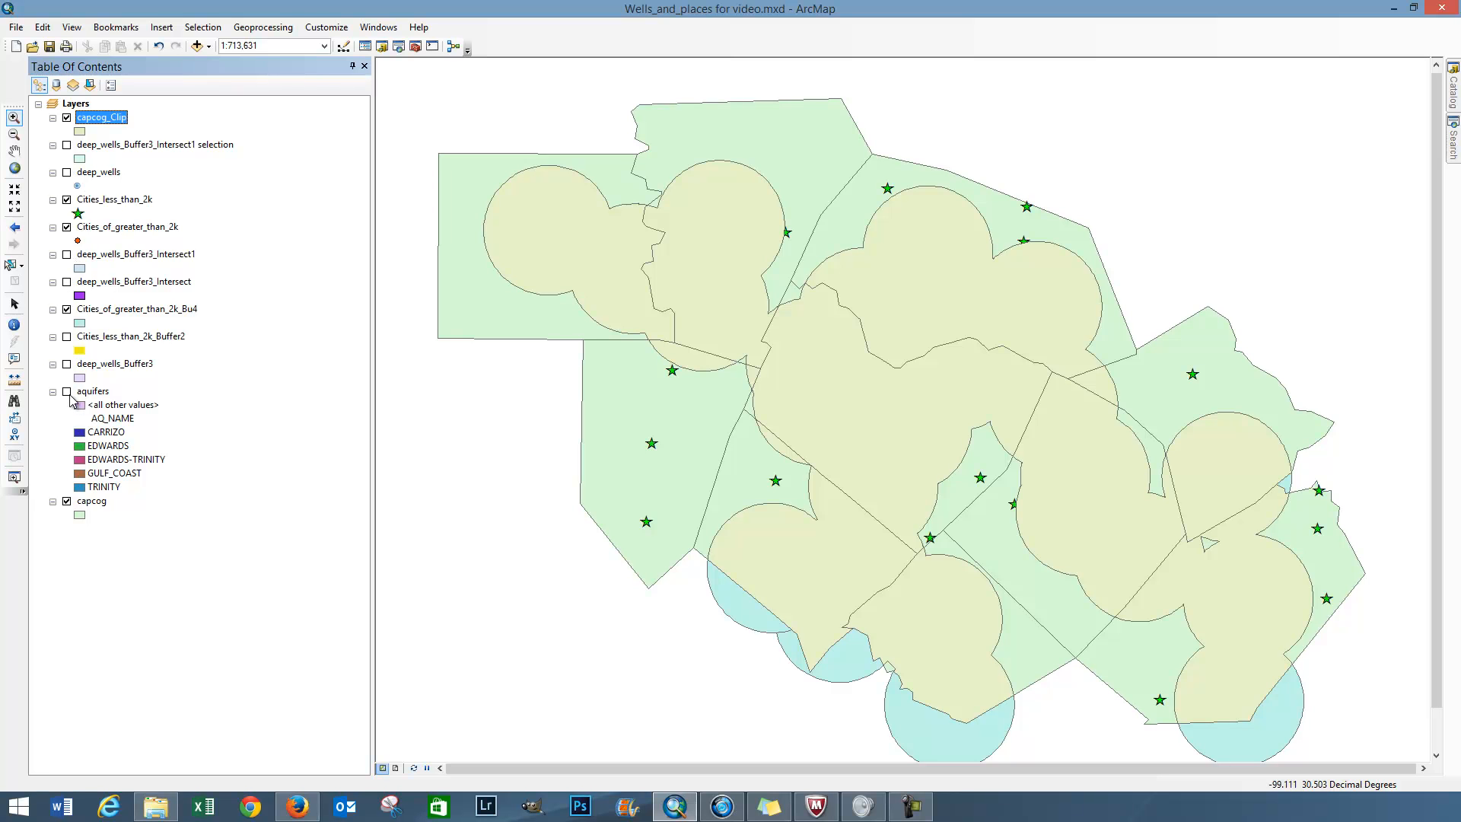
Step: Hide the Cities_of_greater_than_2k_Bu4 and capcog layers to inspect the capcog_Clip result on its own
click(67, 310)
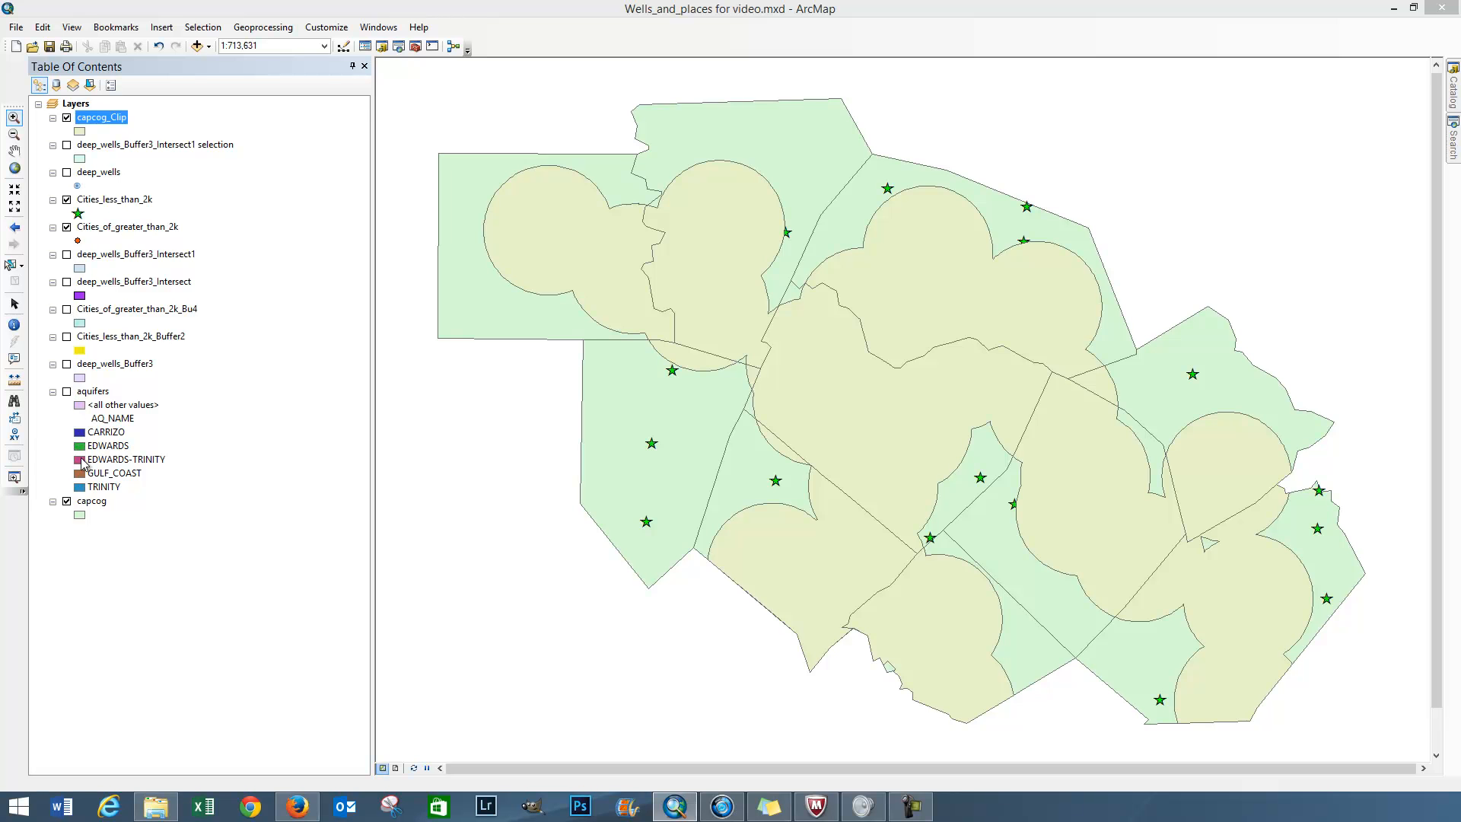
click(67, 502)
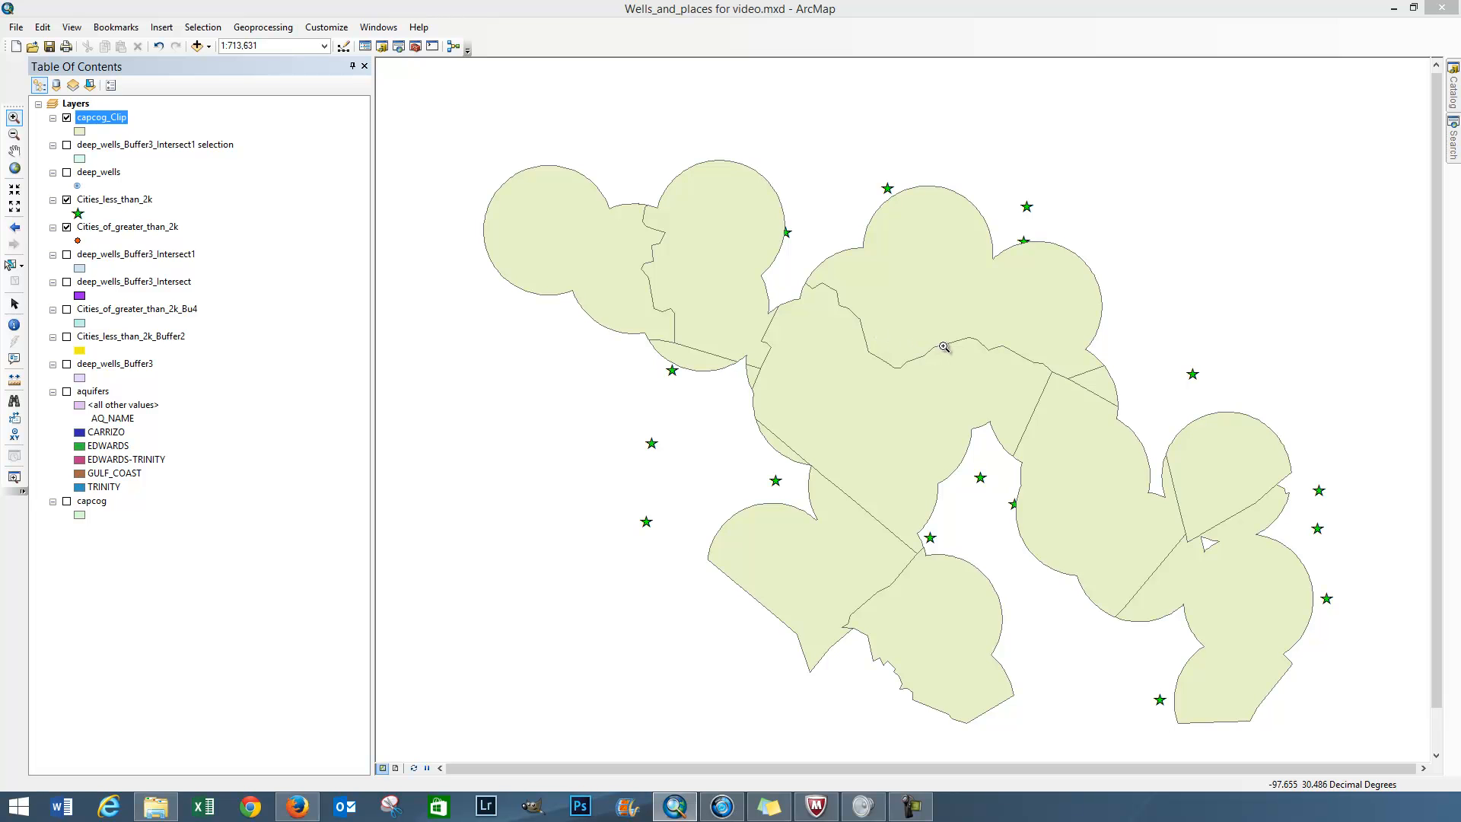
click(67, 501)
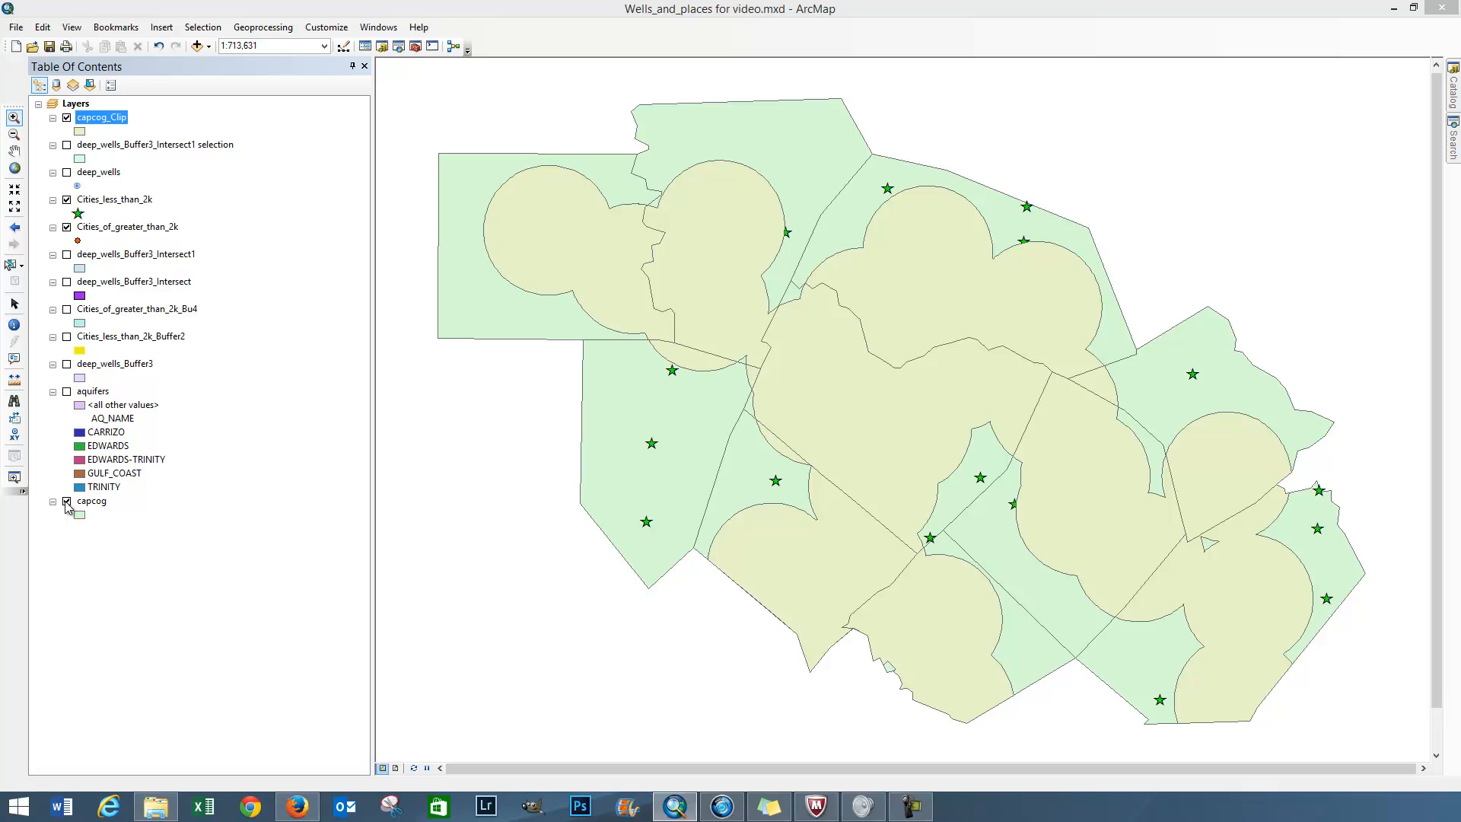
click(67, 502)
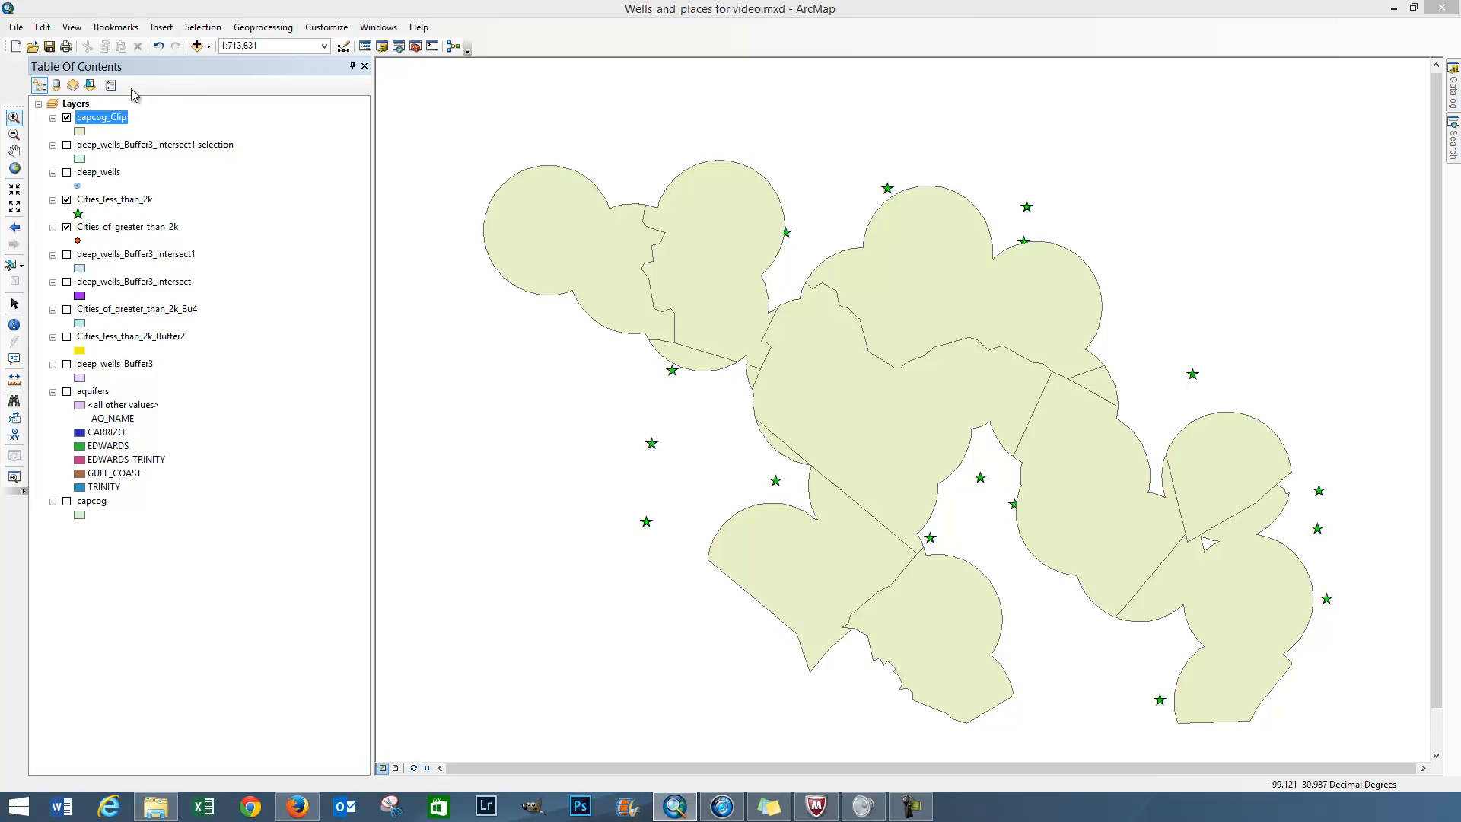
Step: Hide capcog_Clip and display the capcog, Cities_less_than_2k_Buffer2 and deep_wells_Buffer3 layers
click(67, 118)
click(67, 502)
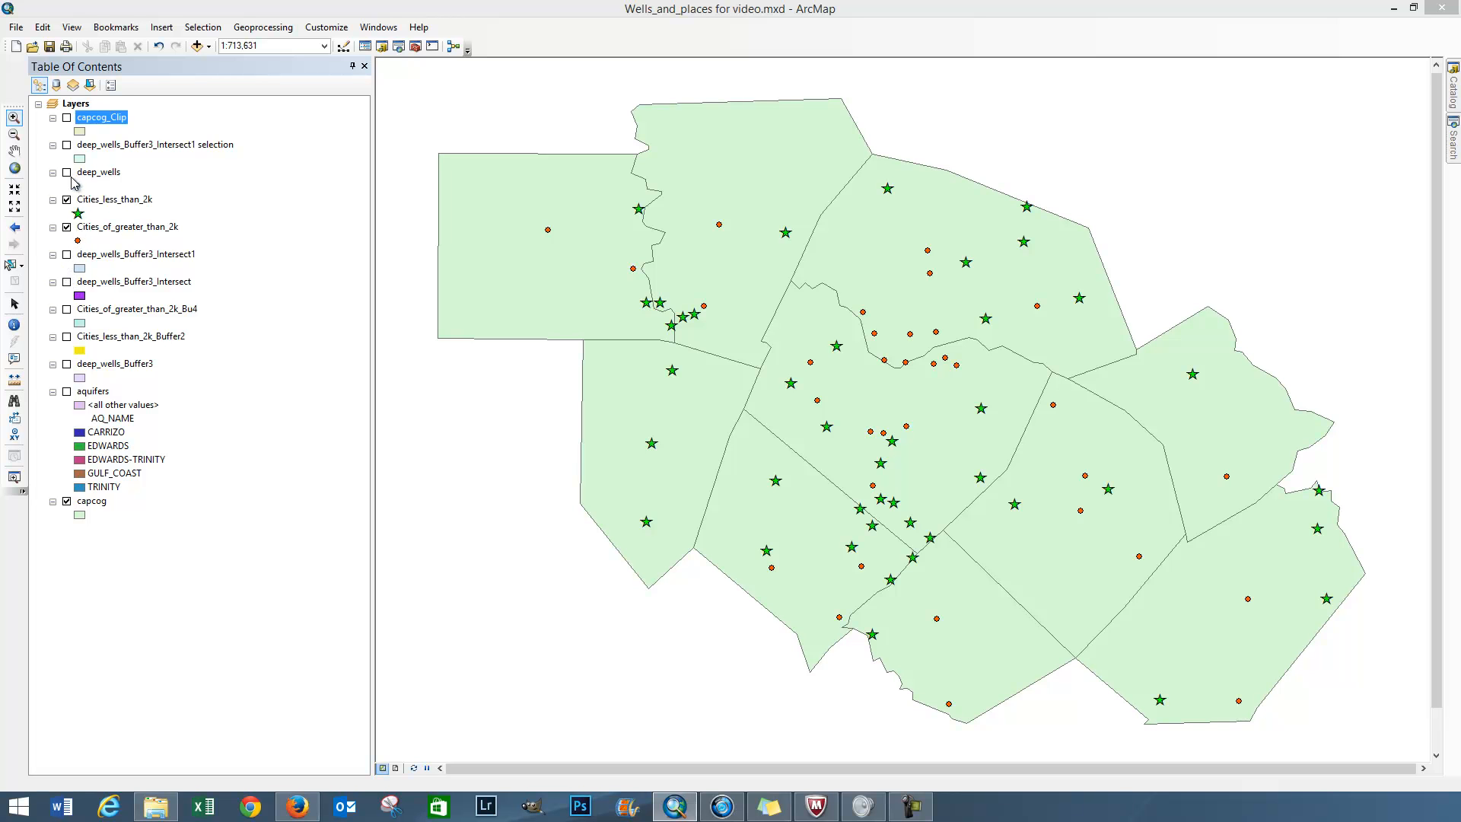
click(66, 283)
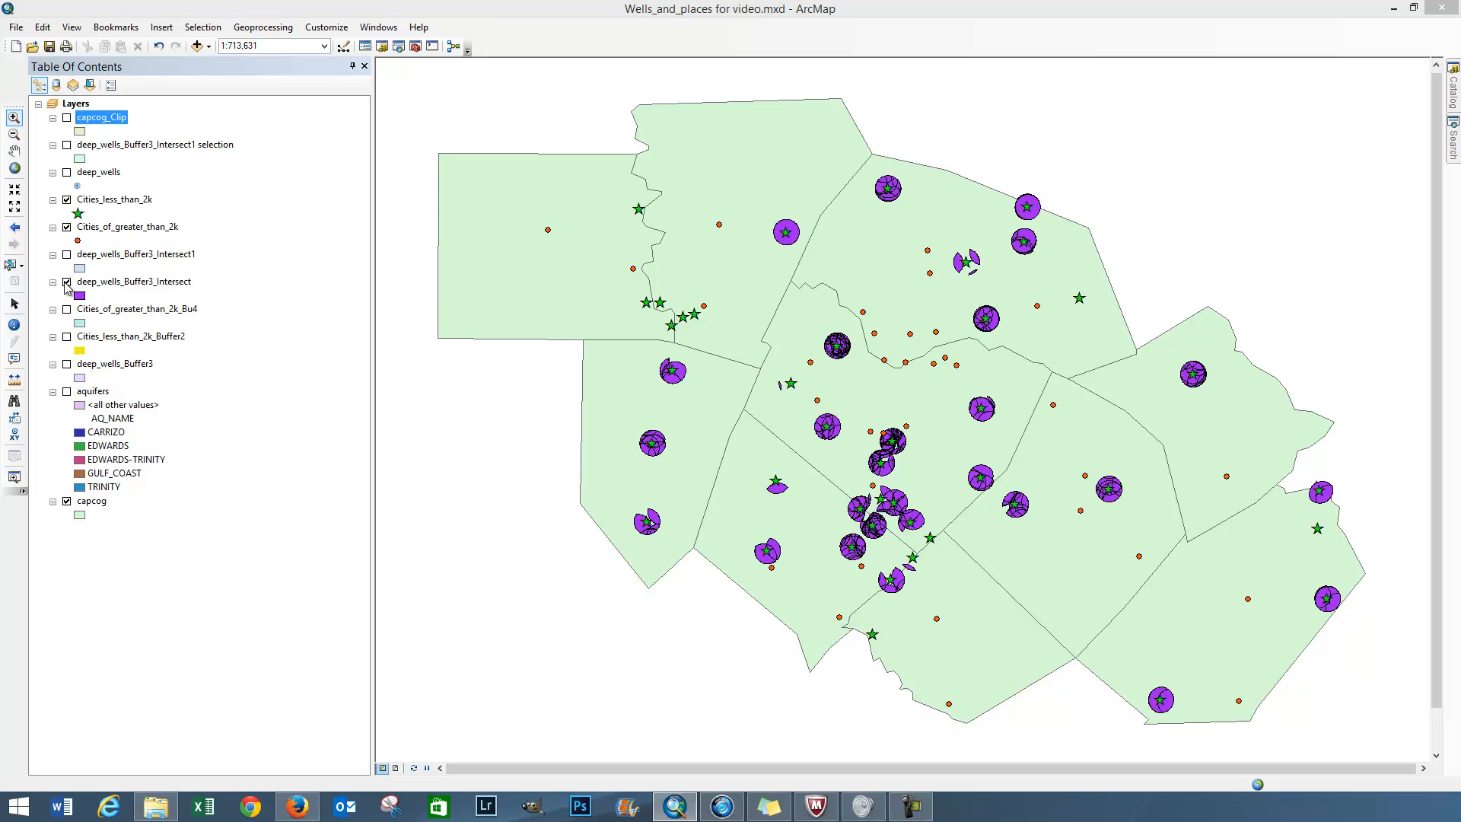
click(66, 283)
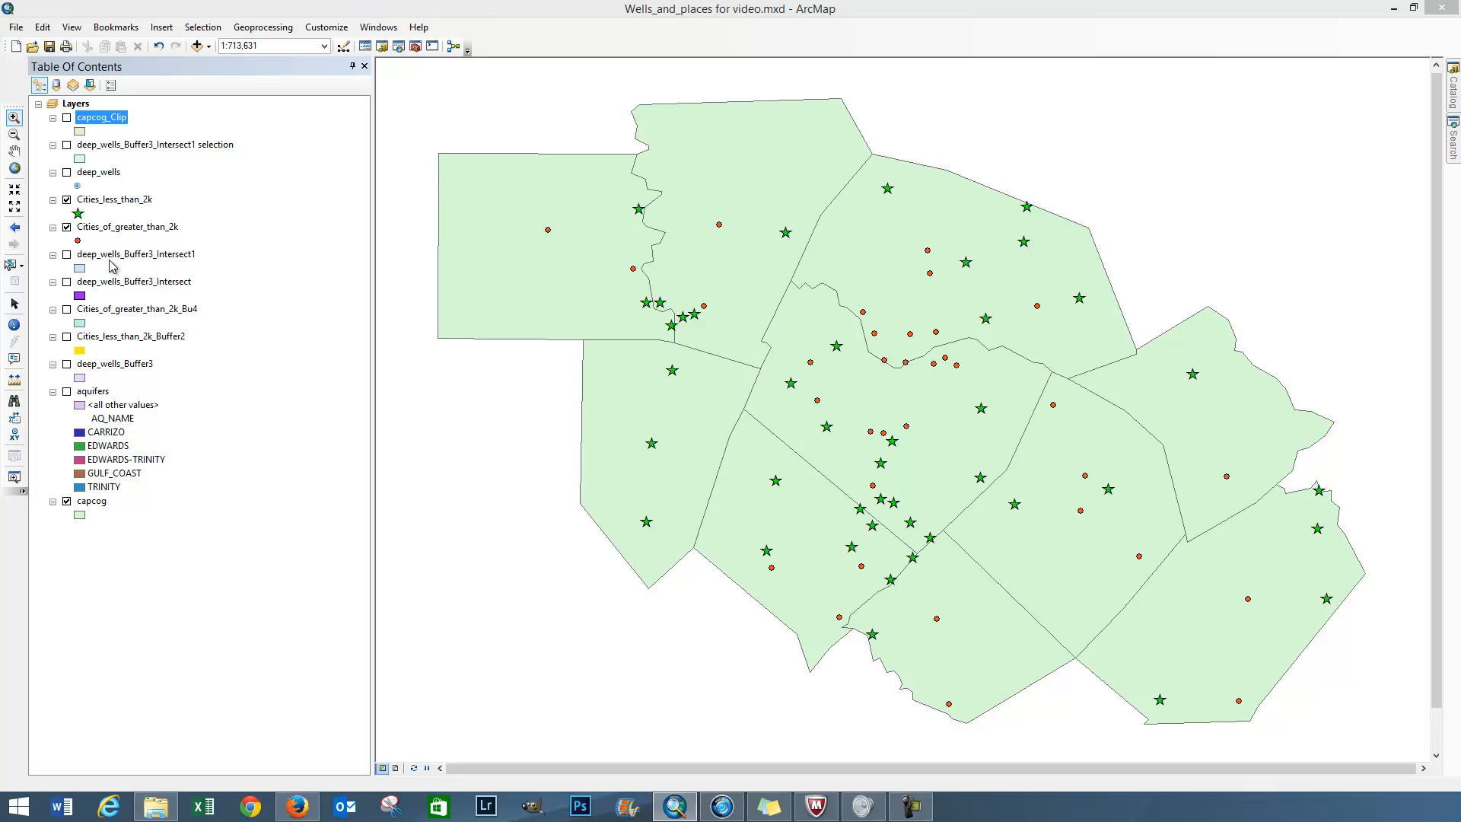
click(67, 337)
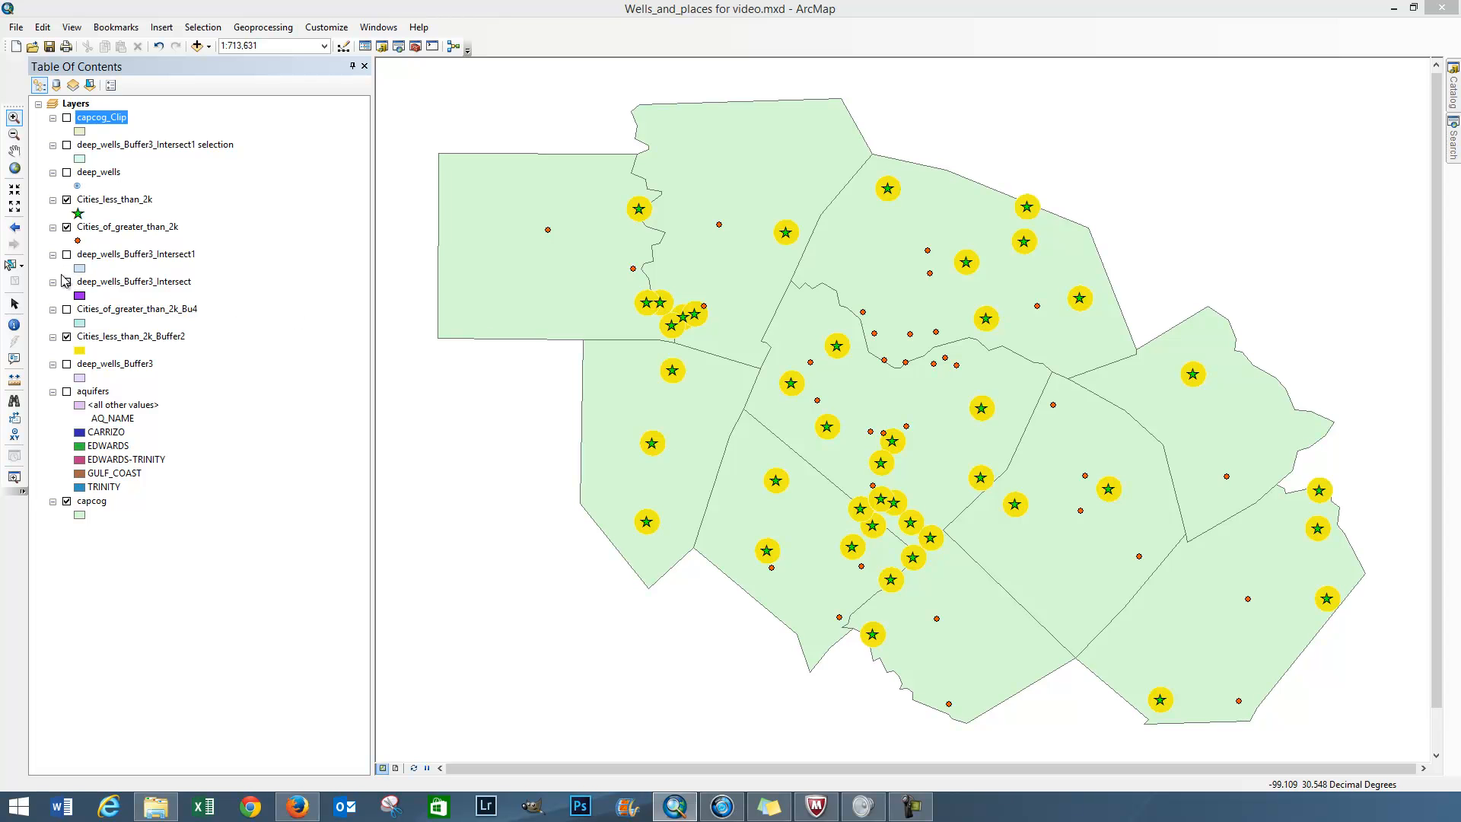
click(66, 363)
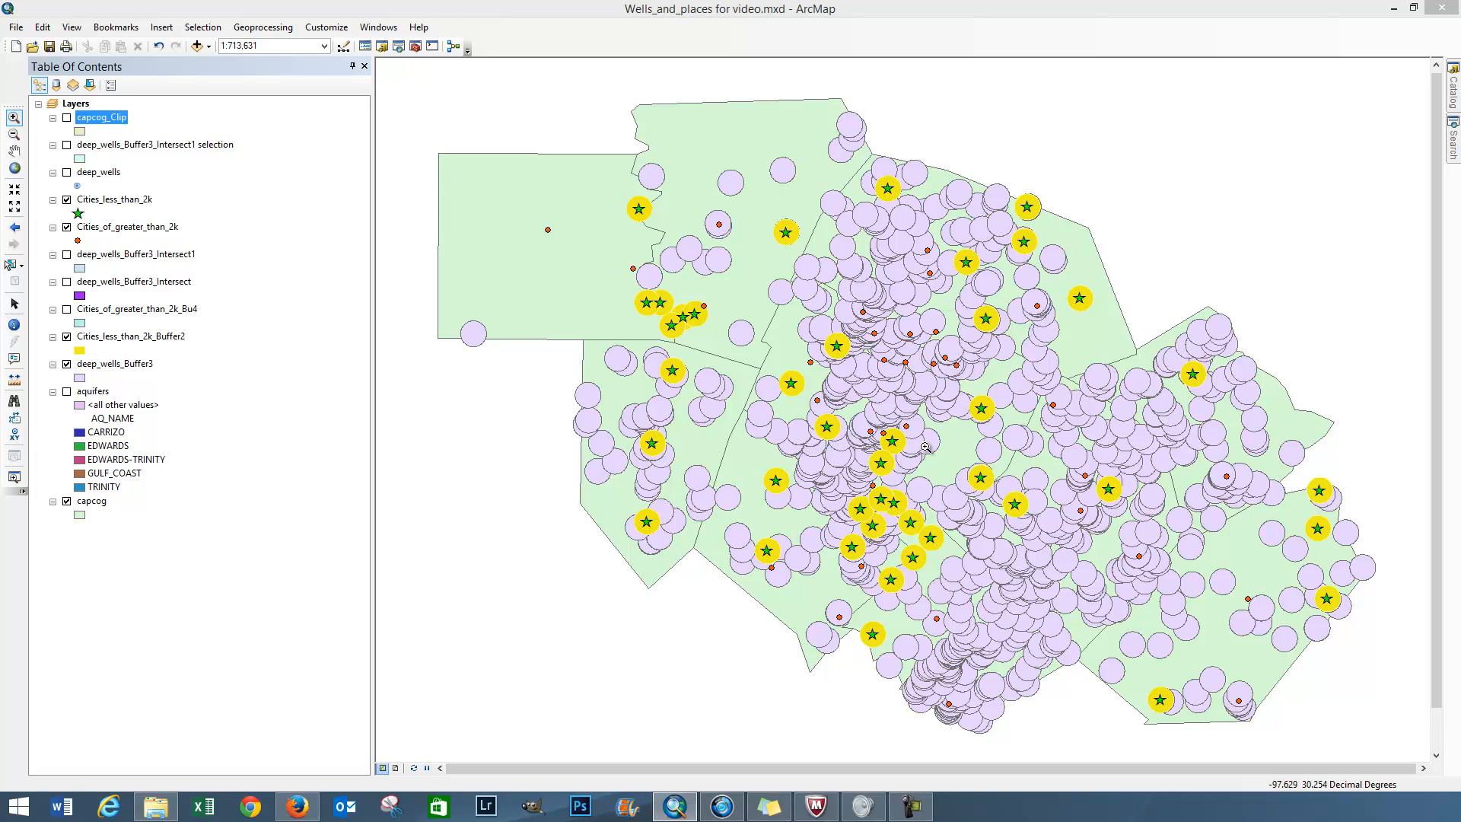
Step: Run a Union of Cities_less_than_2k_Buffer2 and deep_wells_Buffer3 with all attributes joined, keeping the default output feature class
click(285, 30)
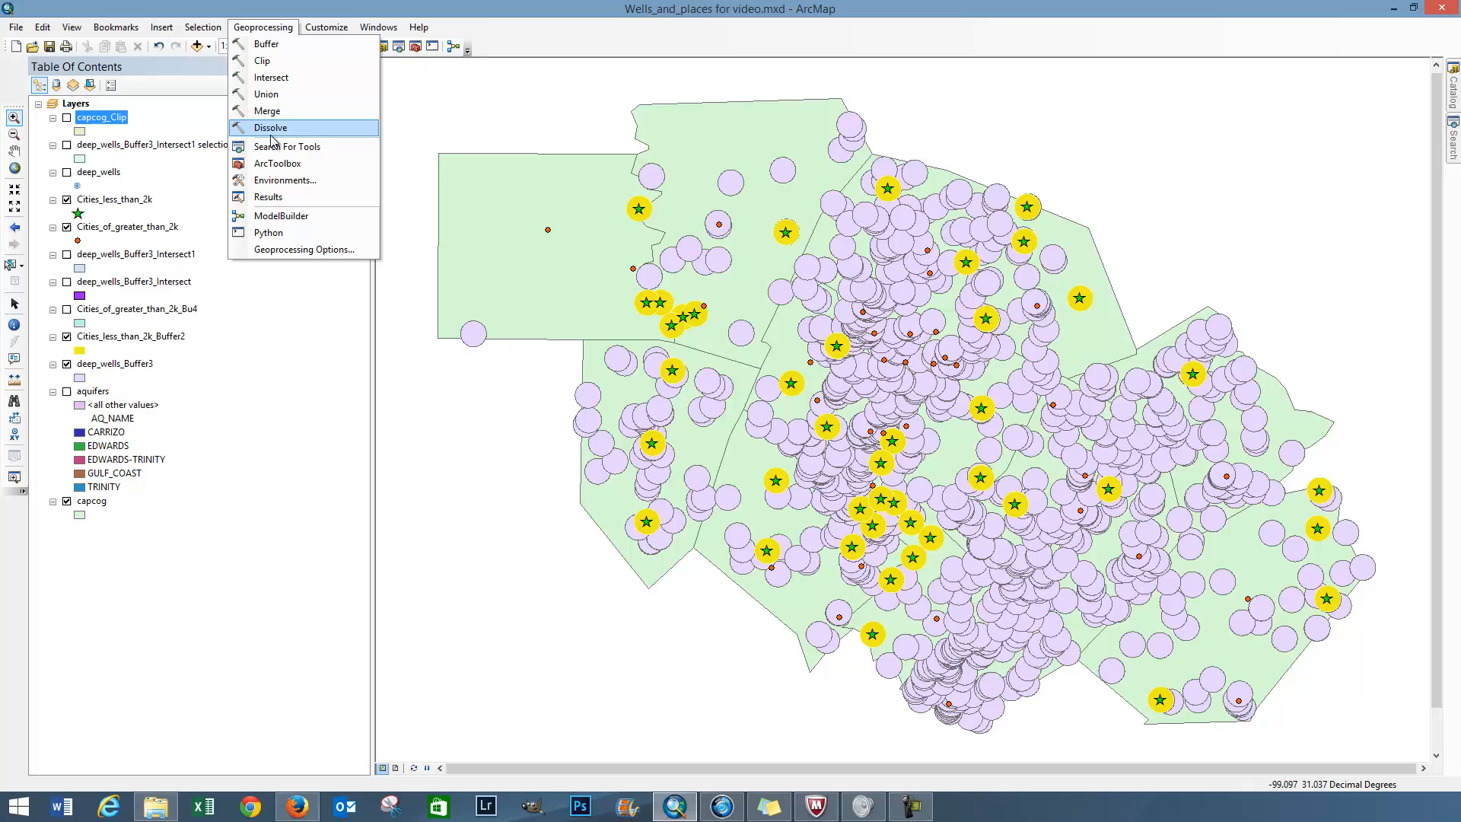
click(273, 95)
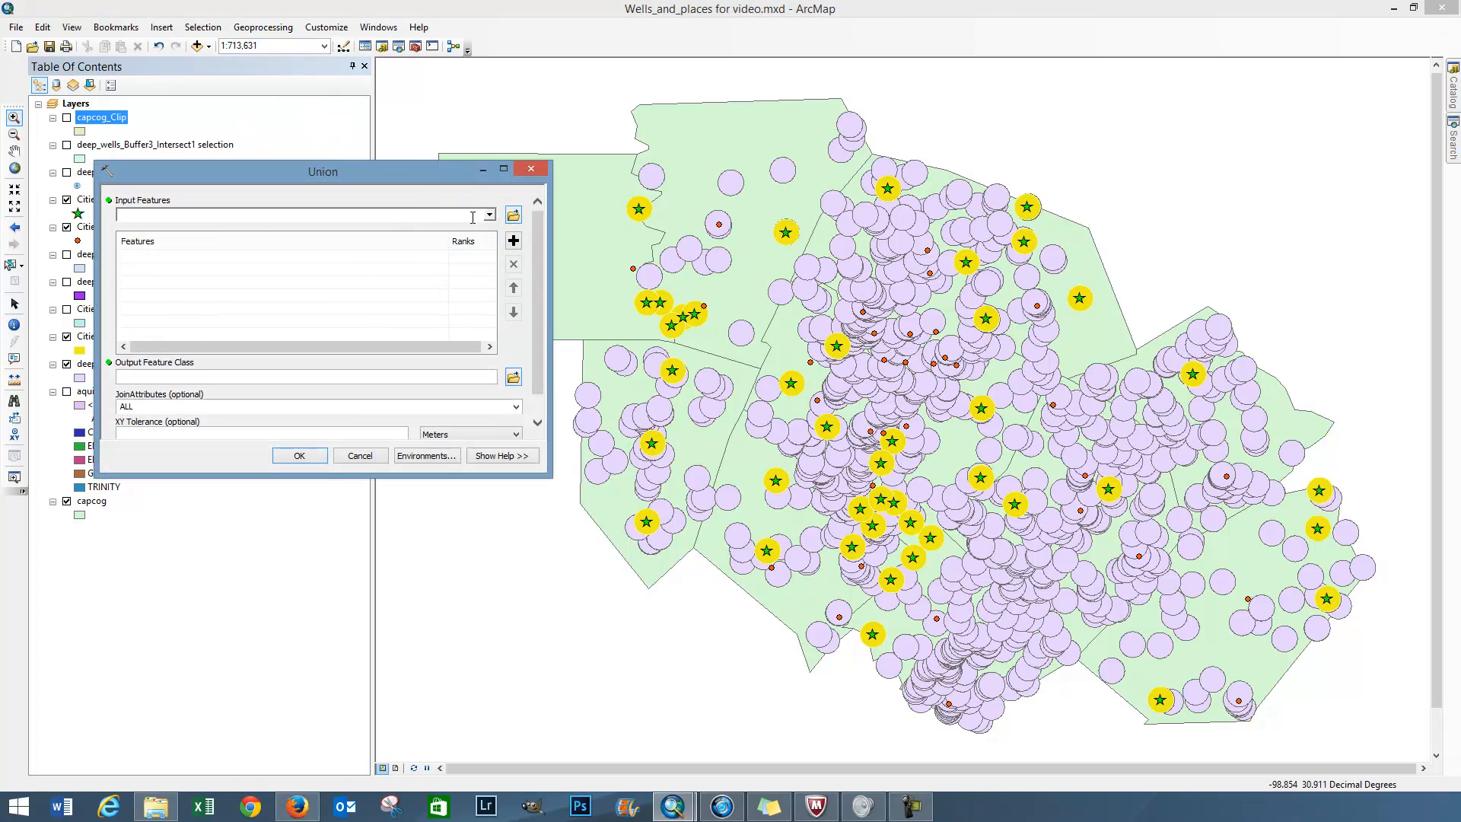
click(489, 216)
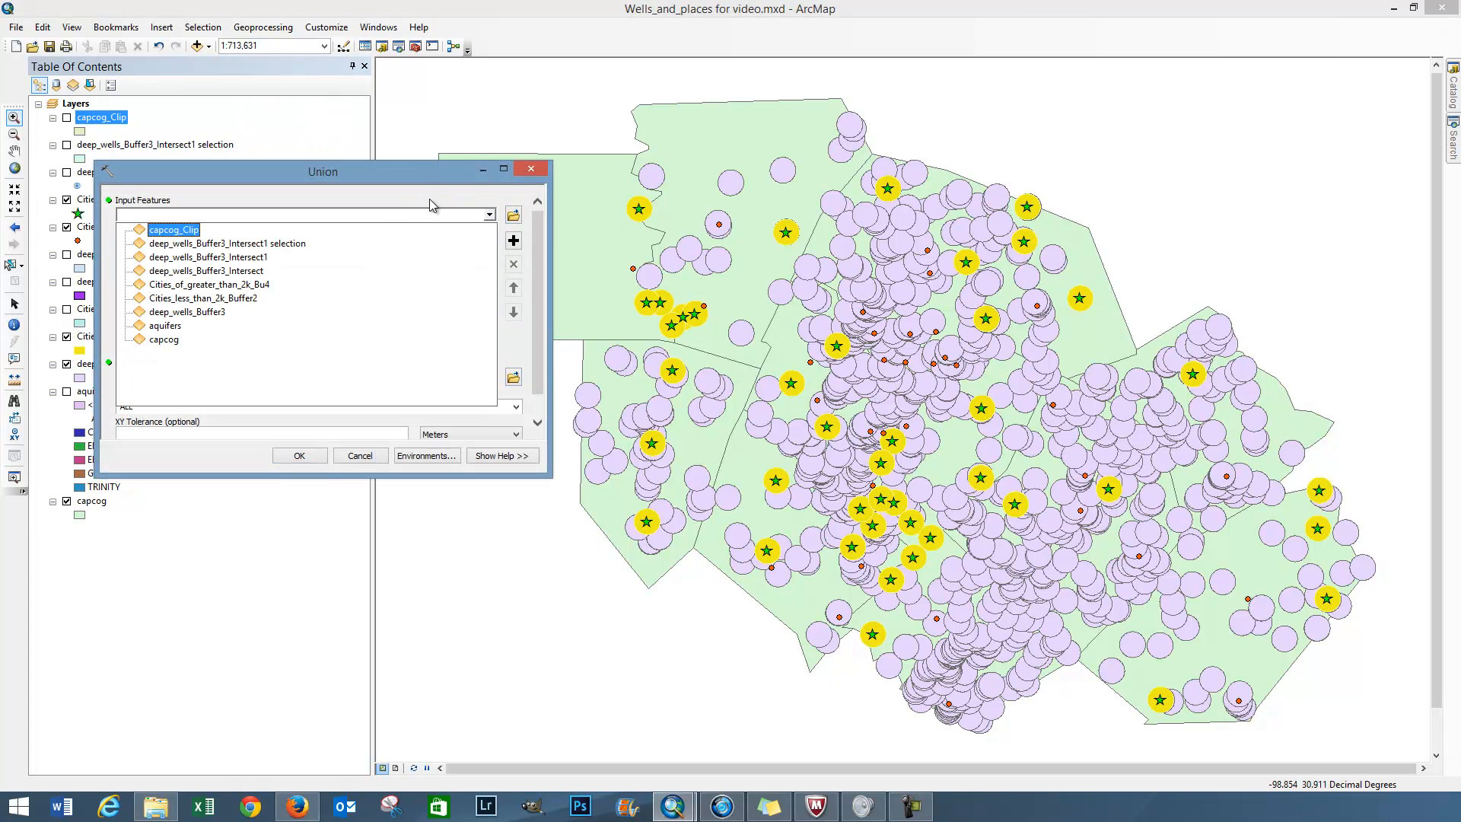
click(412, 175)
drag(426, 173, 721, 183)
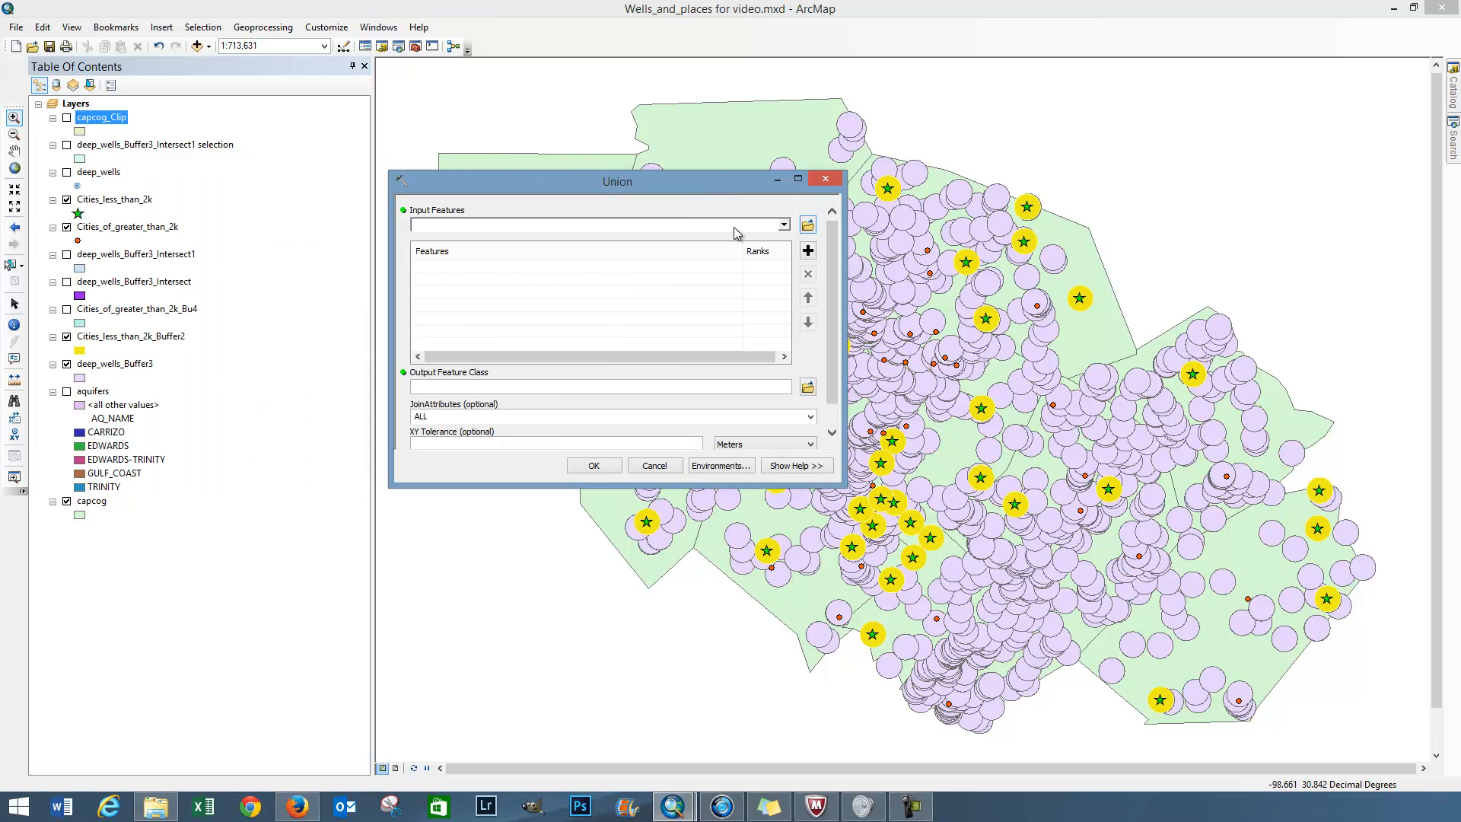
click(784, 226)
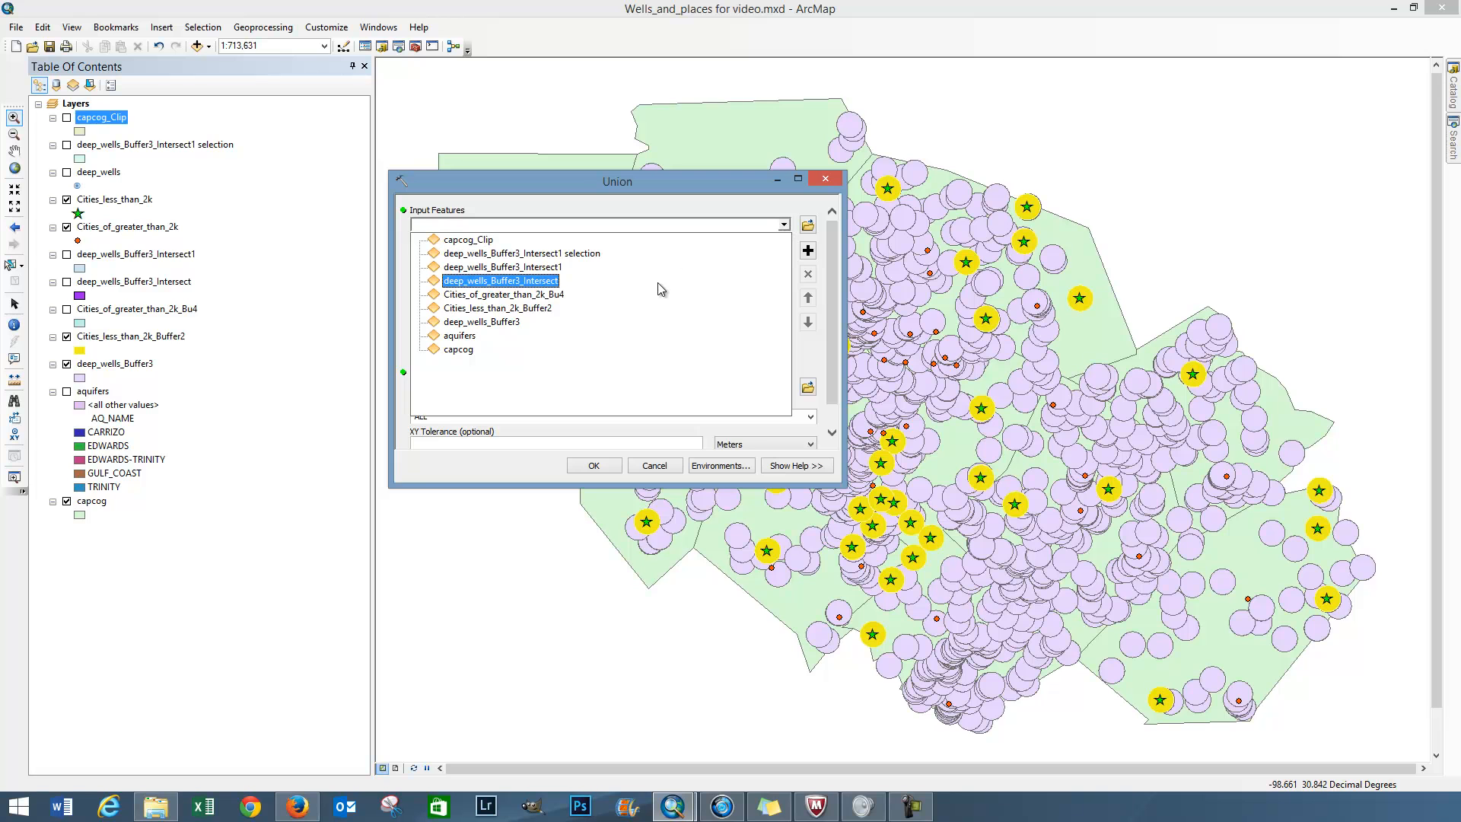
click(542, 309)
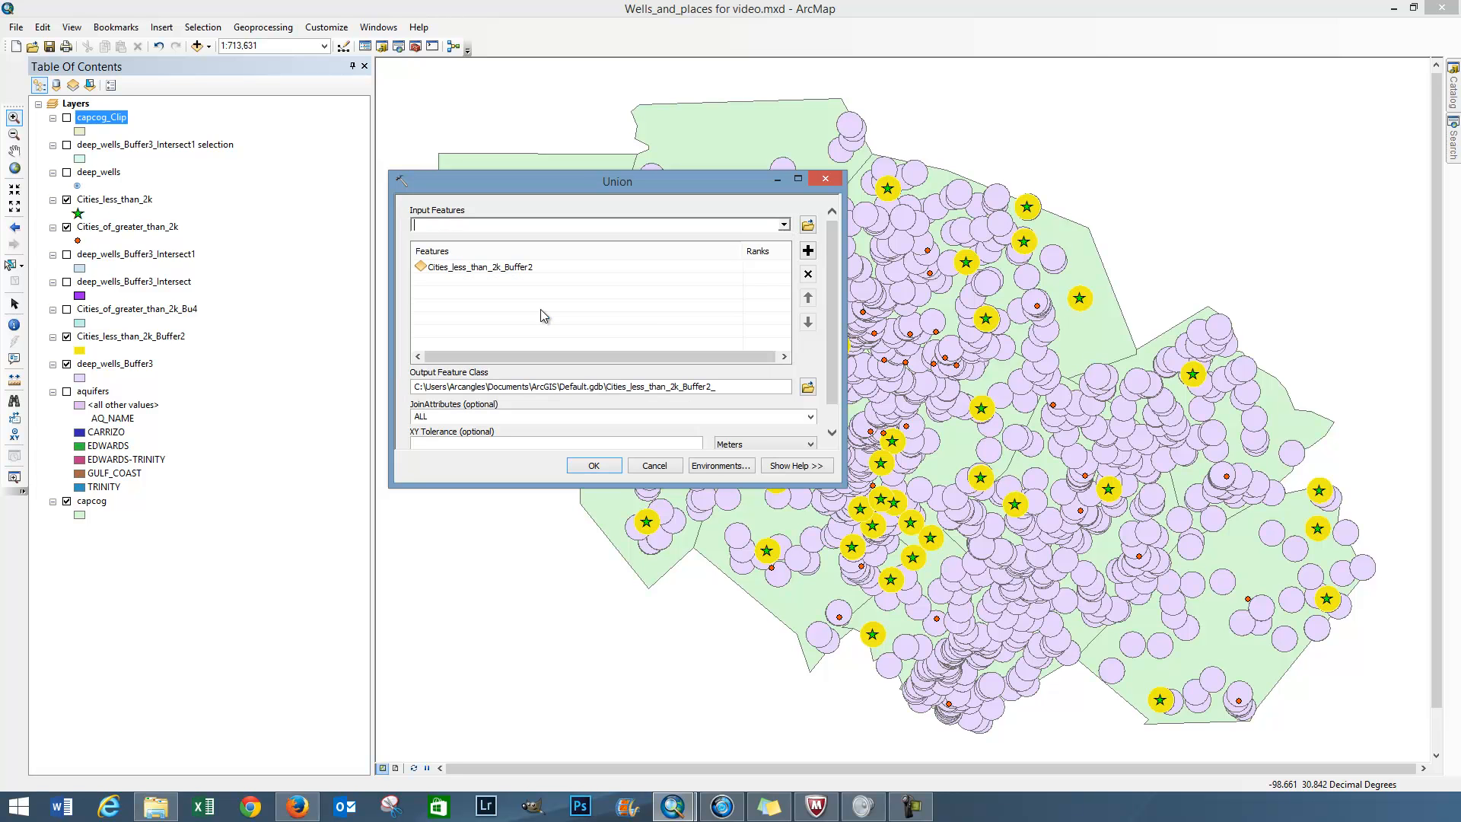
click(784, 226)
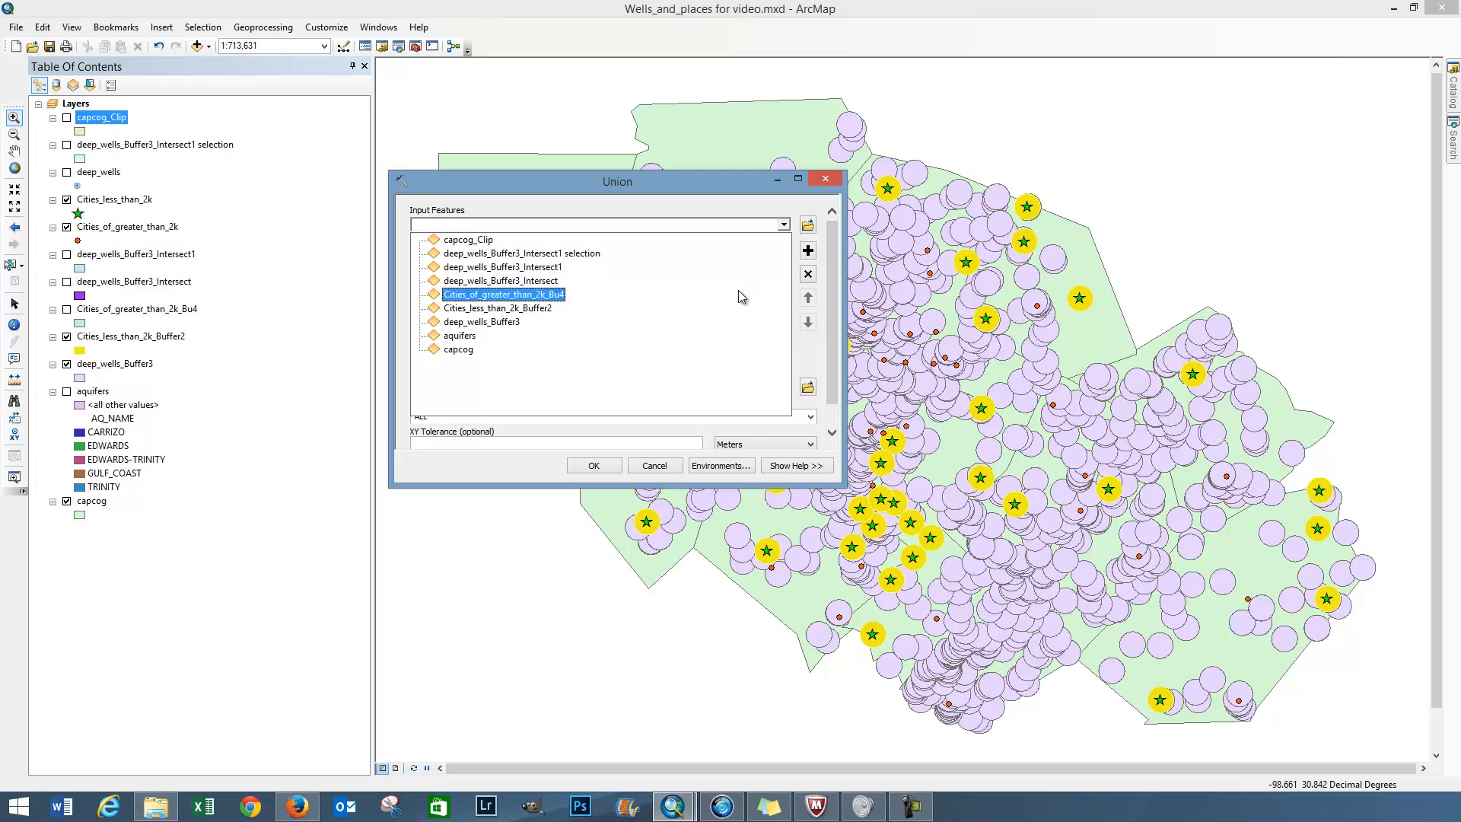
click(517, 320)
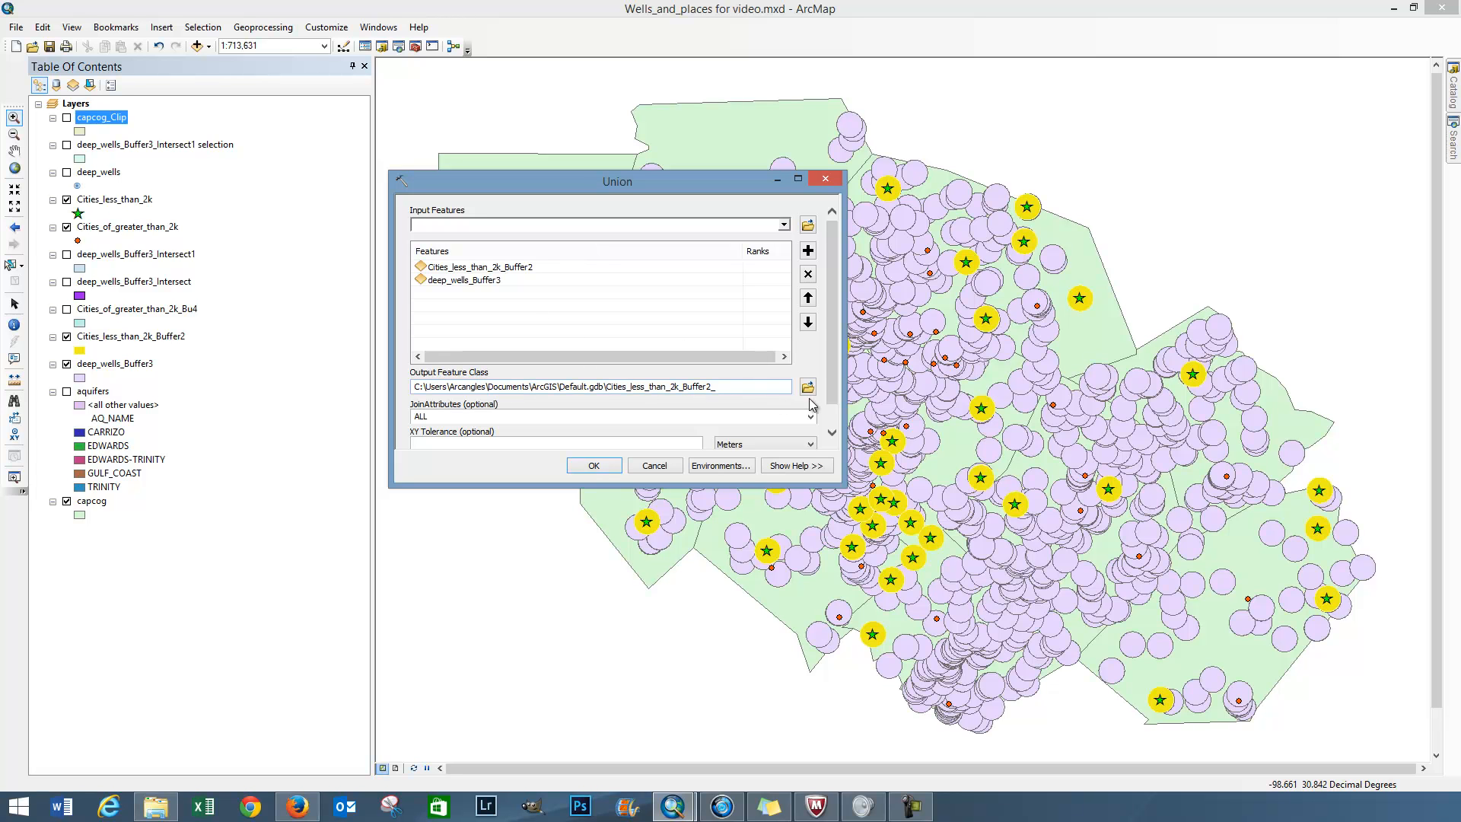
click(594, 465)
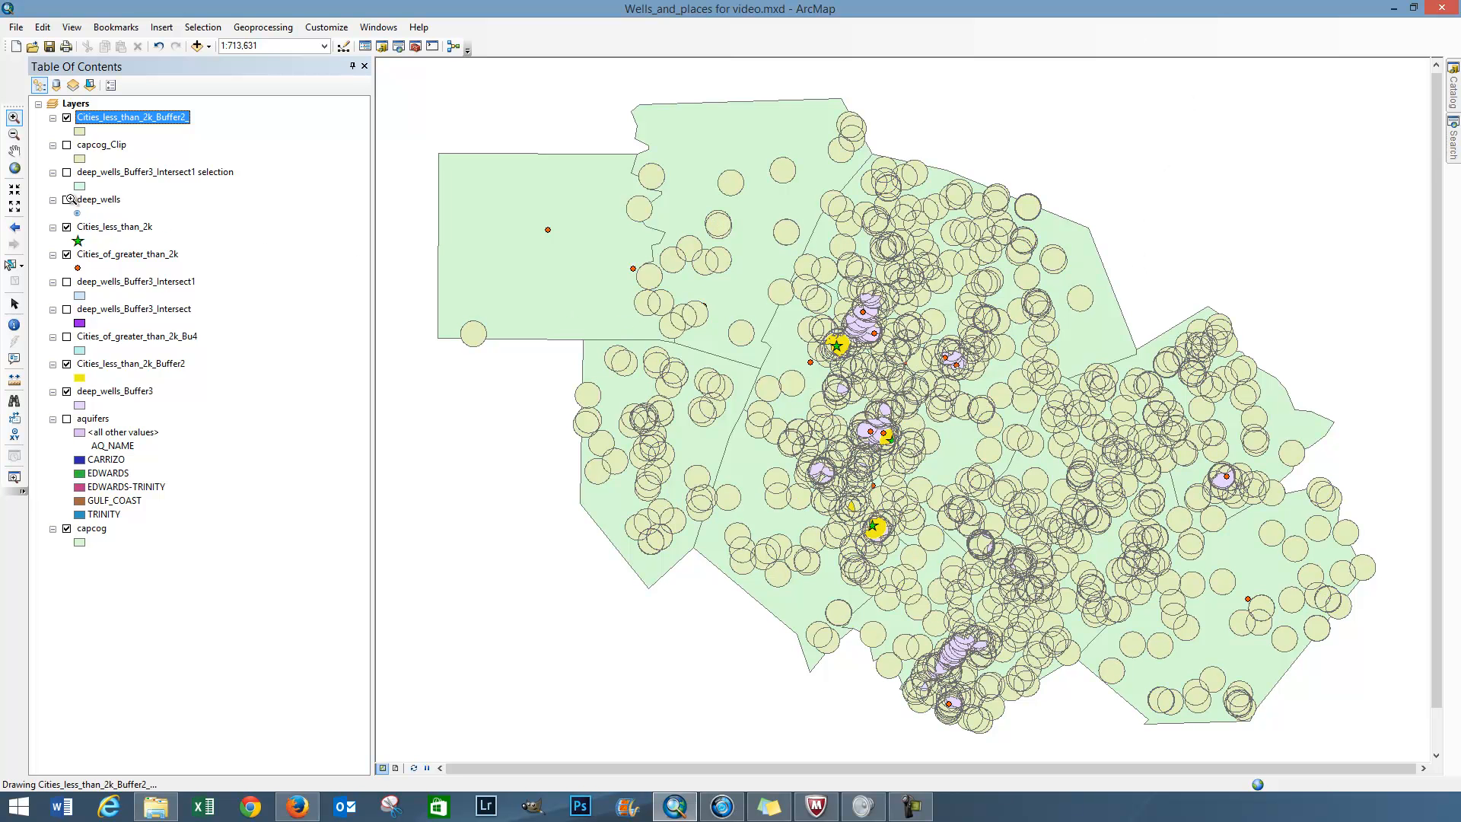
Step: Hide the two source buffer layers and symbolize the union layer with the red C-G General Commercial fill
click(67, 392)
click(67, 365)
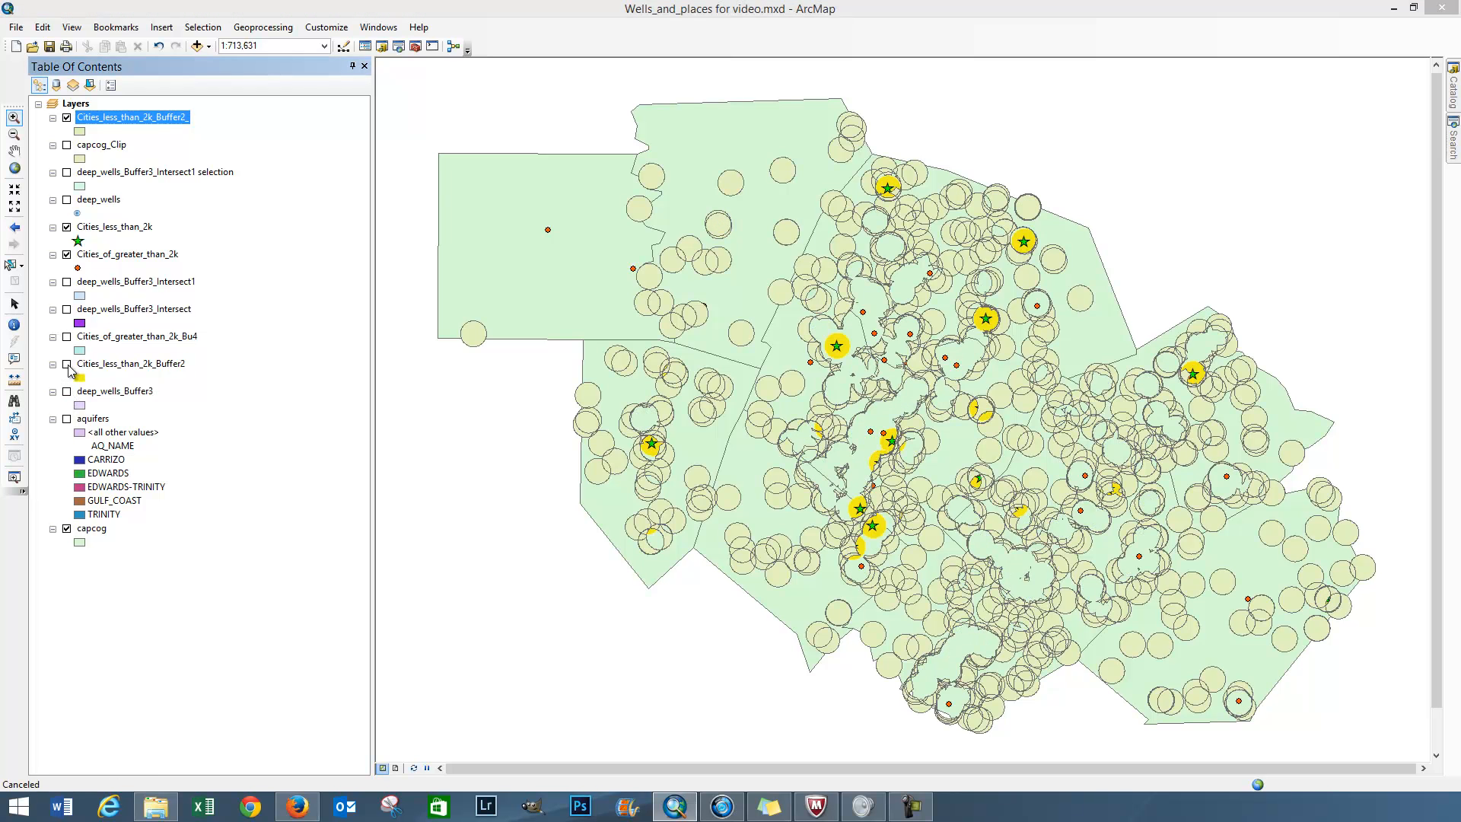
click(80, 132)
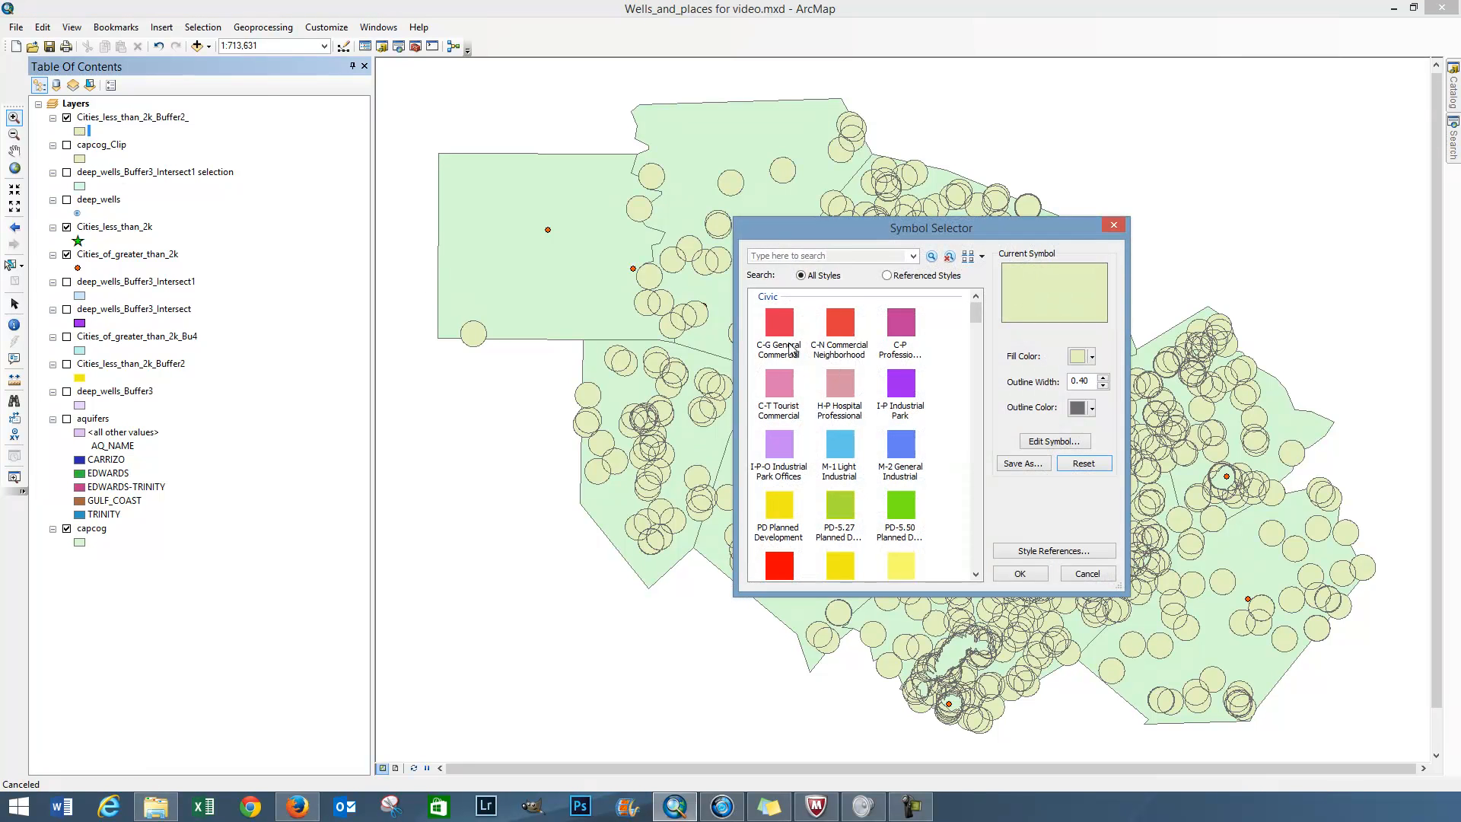
click(776, 323)
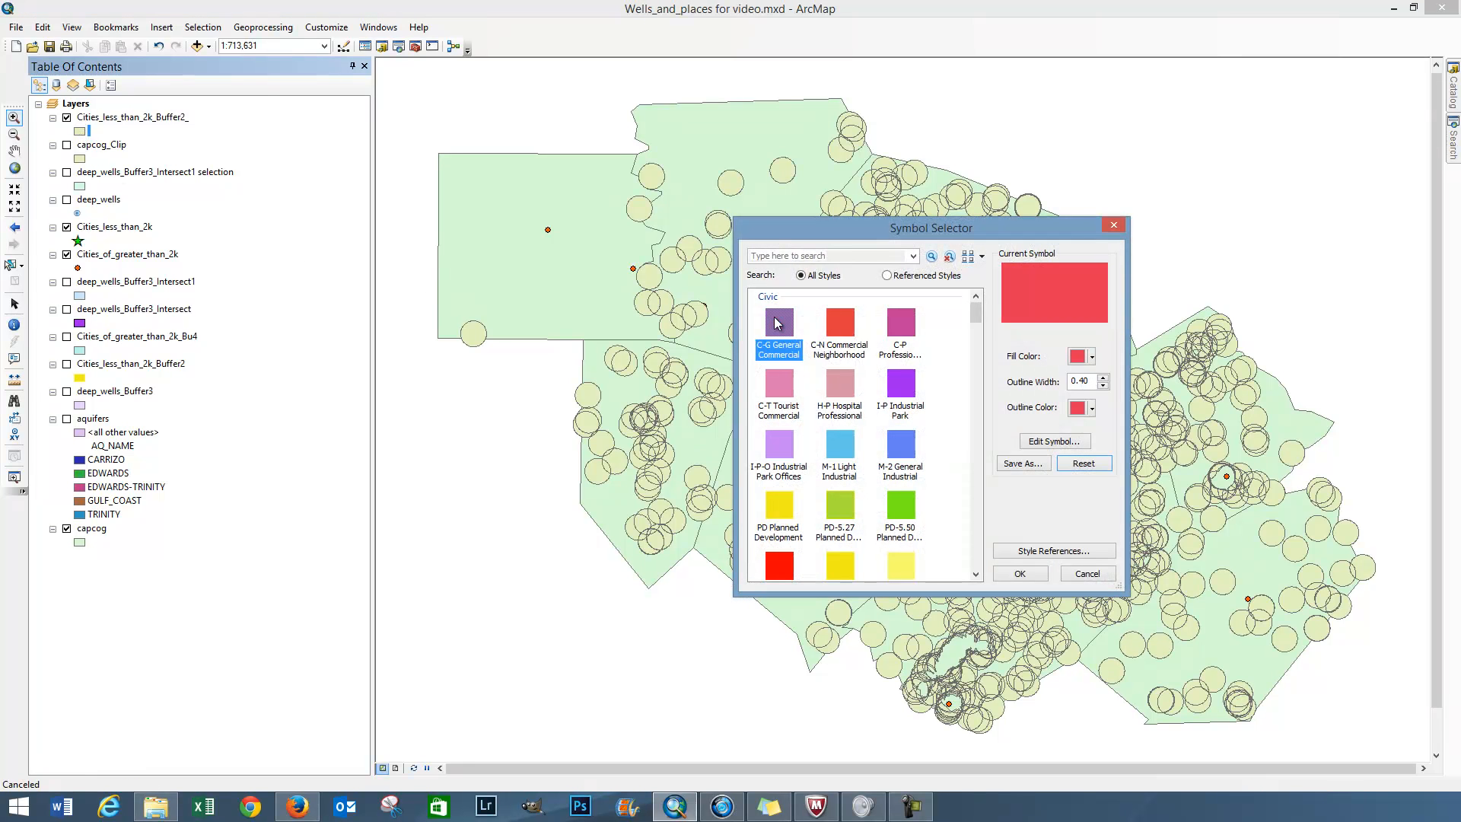
click(1021, 575)
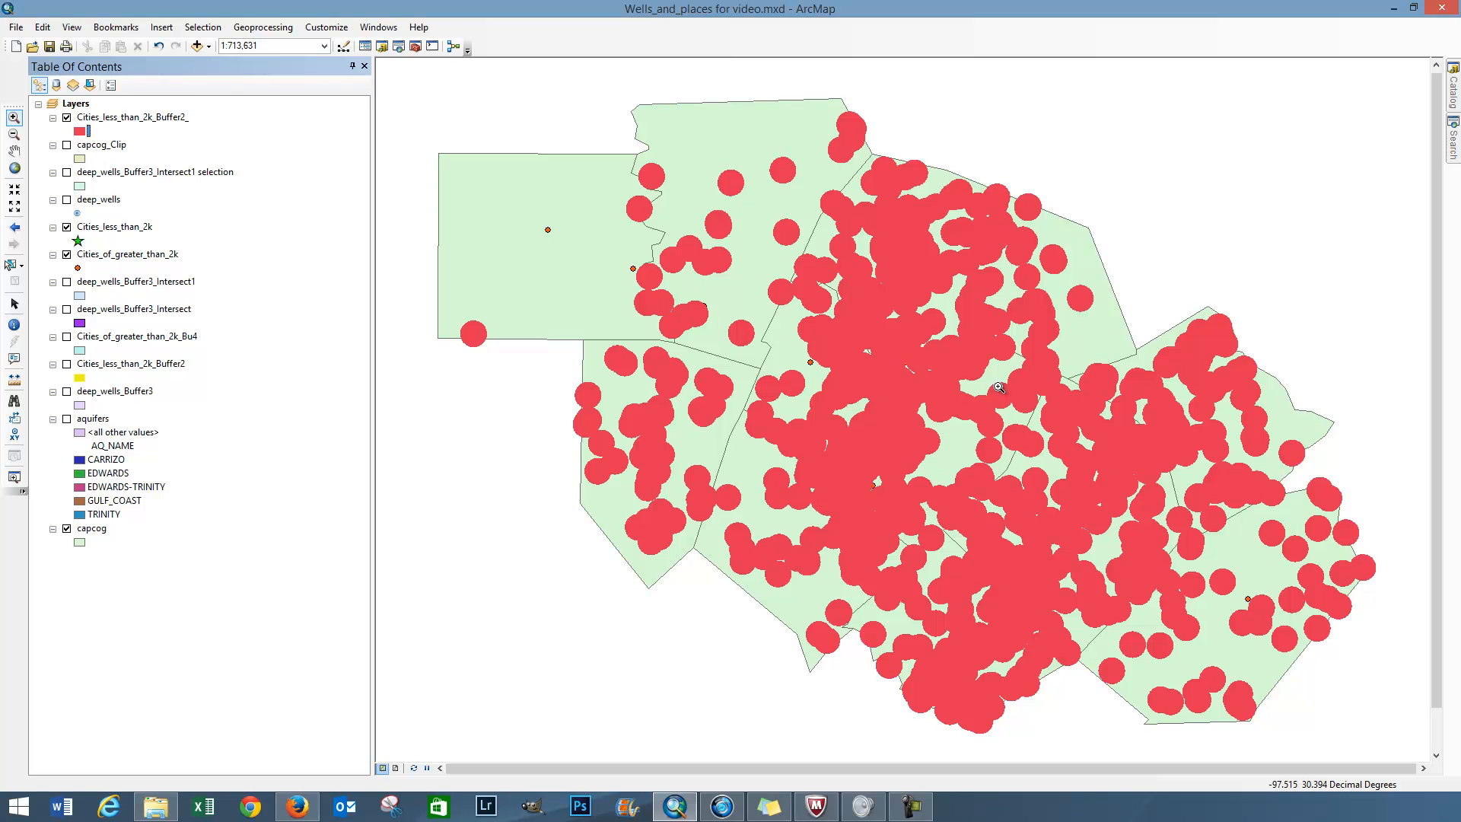
Step: Bring the geoprocessing basics sticky note over the map to review its list, then return to the map
drag(1460, 152, 410, 74)
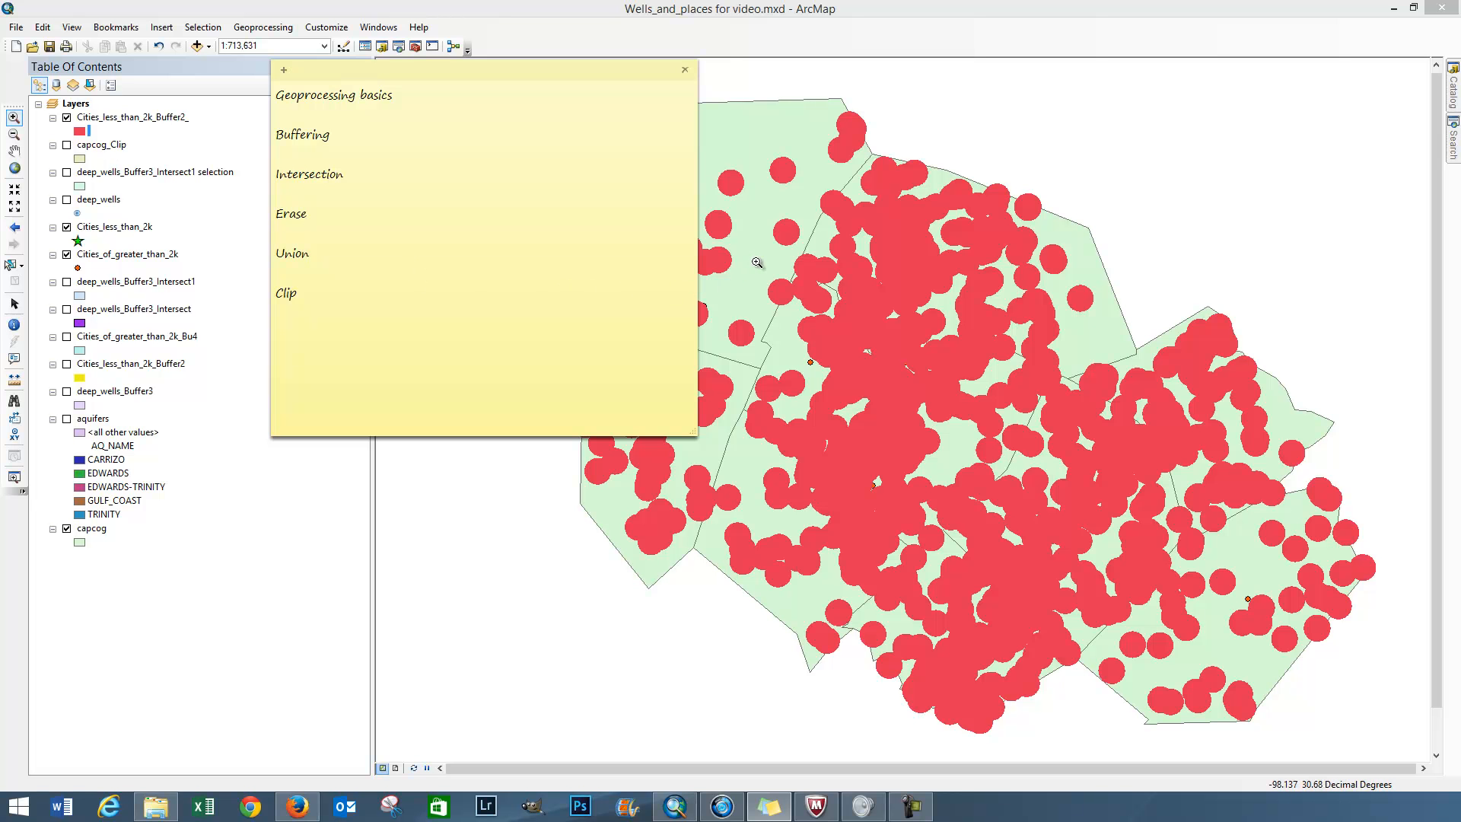
click(900, 285)
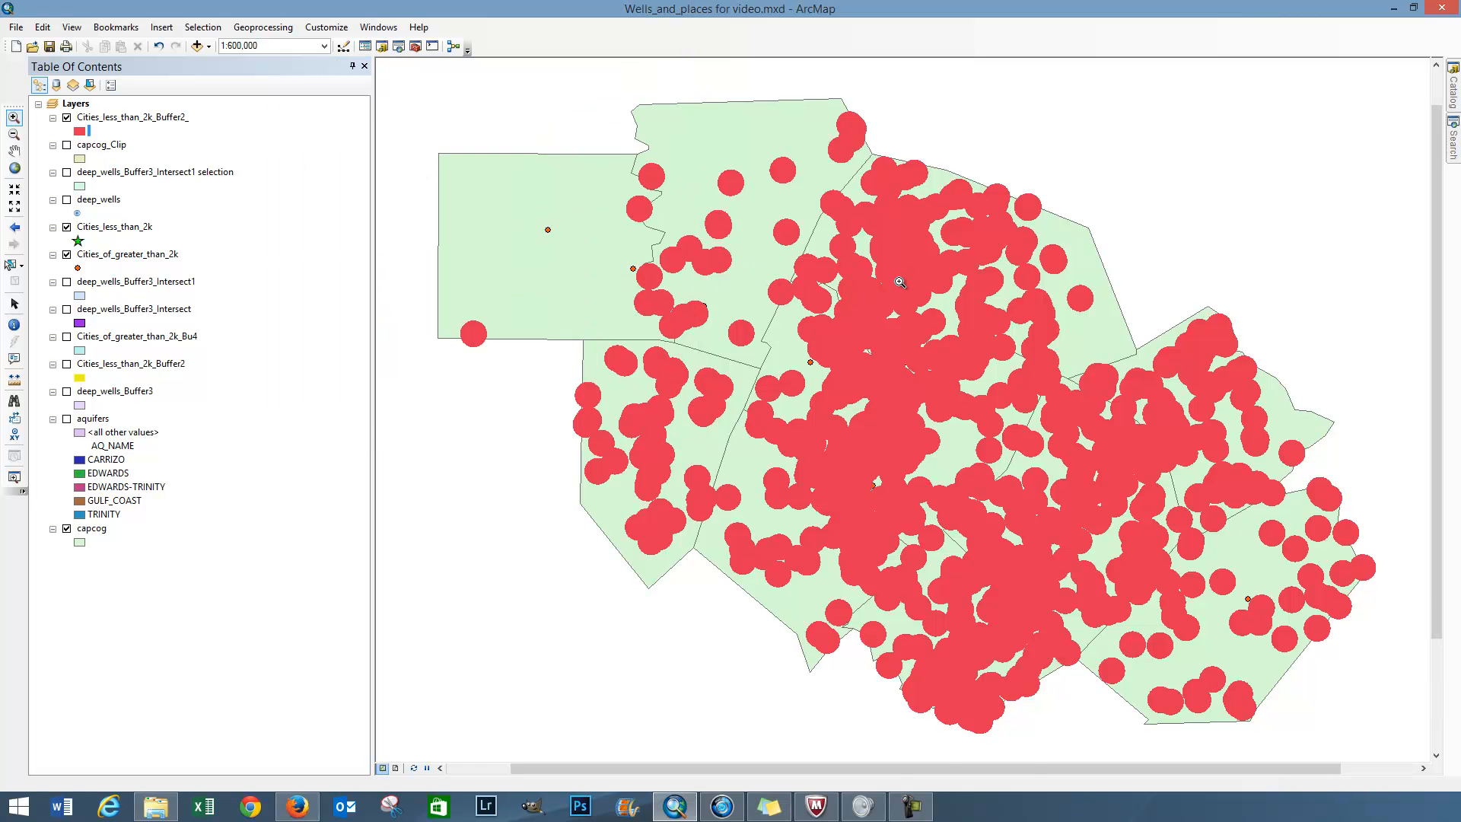